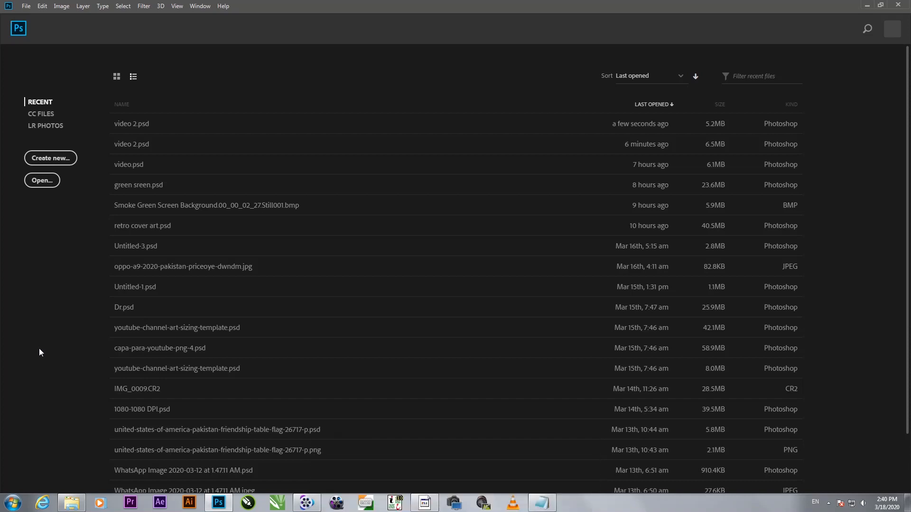
- Create a 1080 x 1080 pixel document at 300 pixels/inch in RGB Color with a white background, and collapse its document properties
key(ctrl+n)
drag(301, 94, 391, 78)
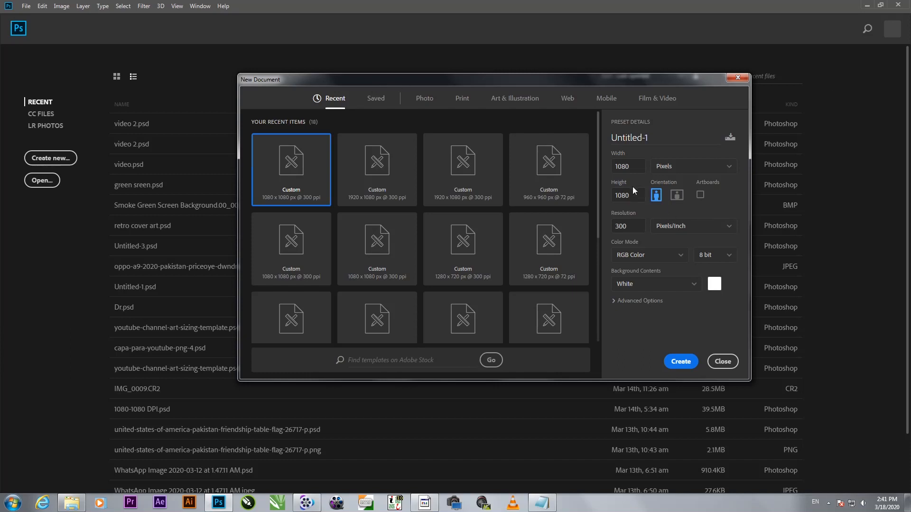
click(680, 361)
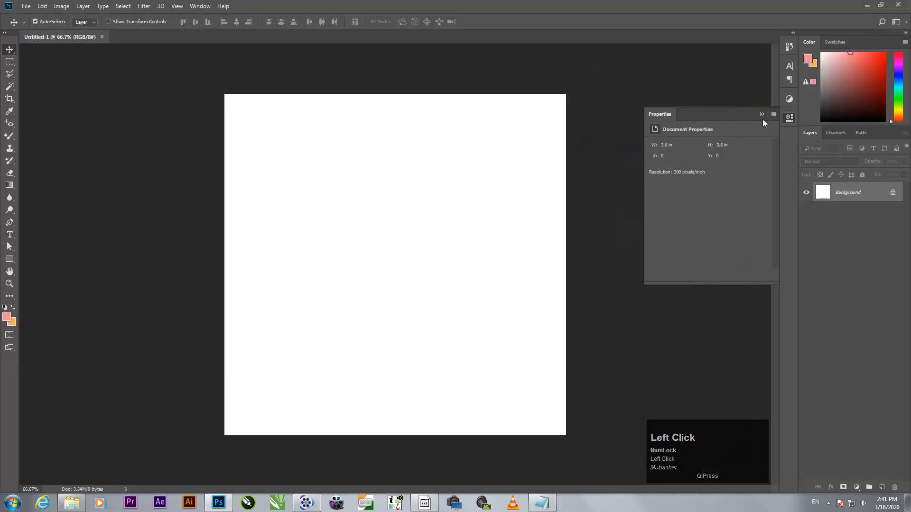
click(762, 114)
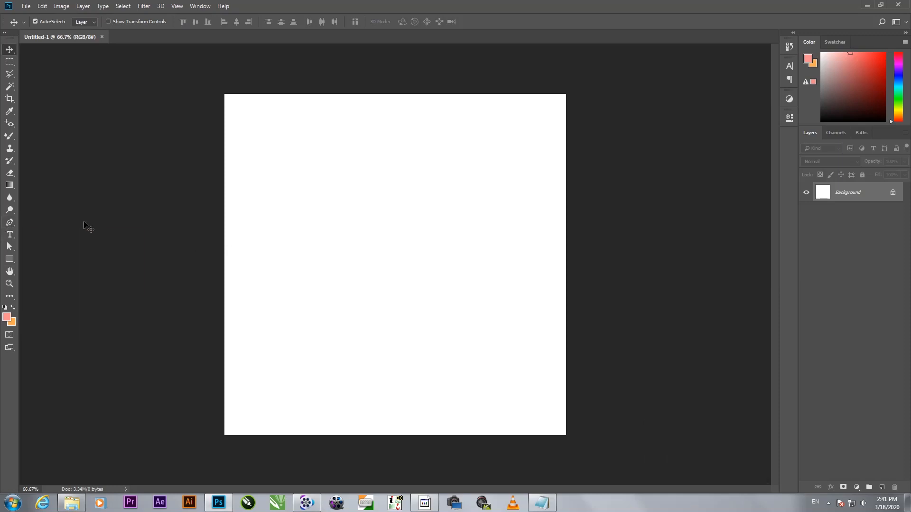
- Draw an open wavy path with the Pen tool from beyond the canvas's left edge to just below its lower-right corner
key(p)
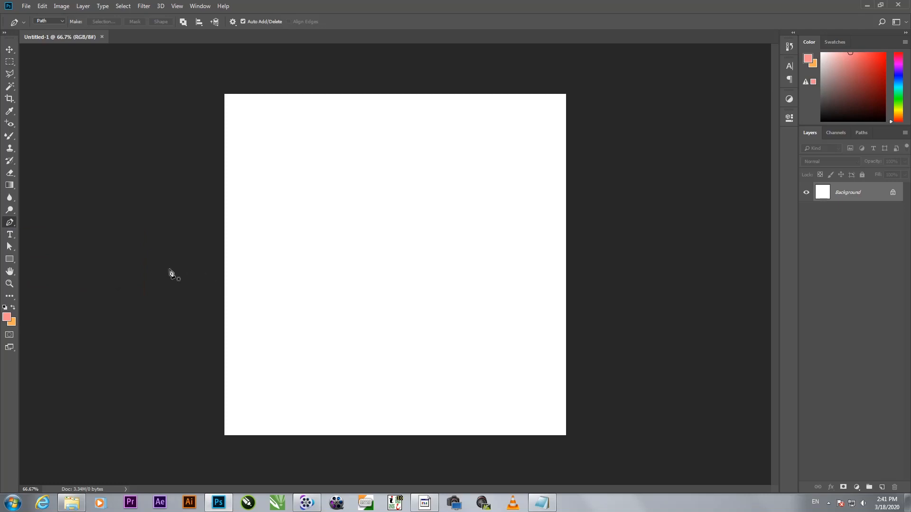
click(189, 285)
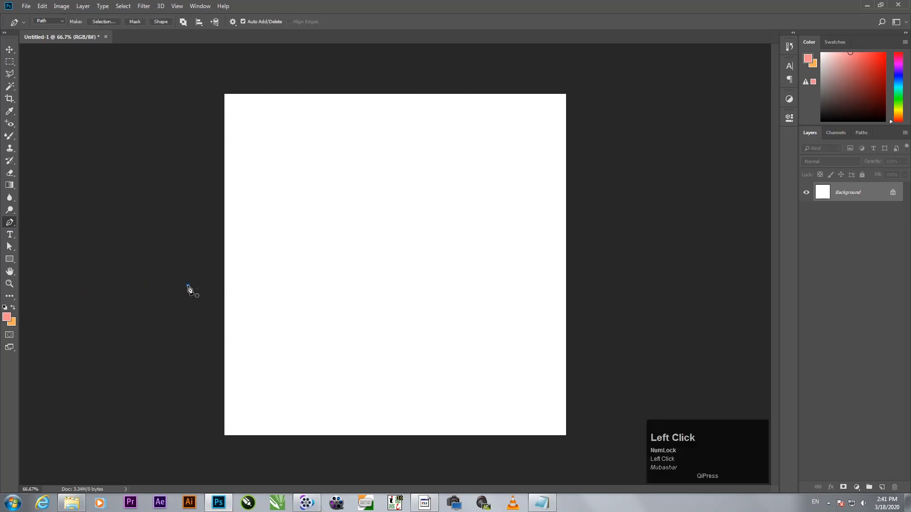
drag(318, 274, 367, 210)
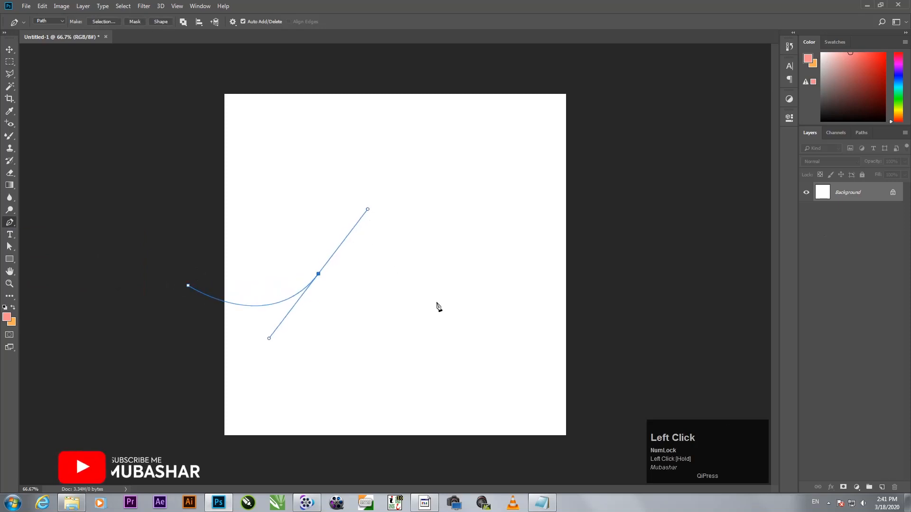
click(462, 317)
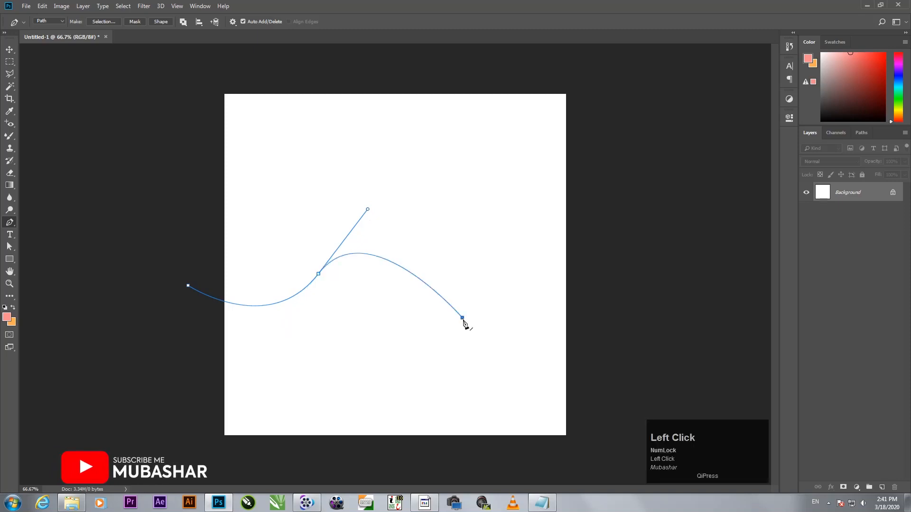
key(ctrl+z)
drag(472, 326, 448, 440)
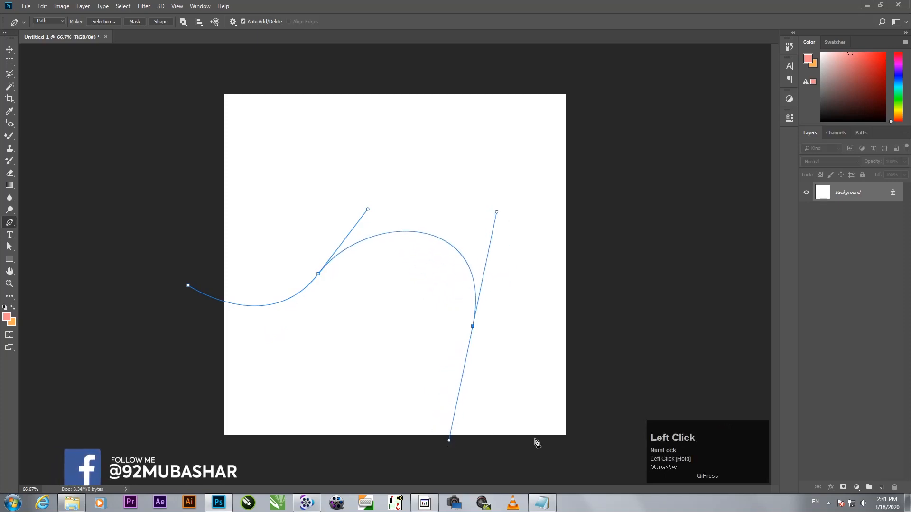
drag(543, 441, 554, 457)
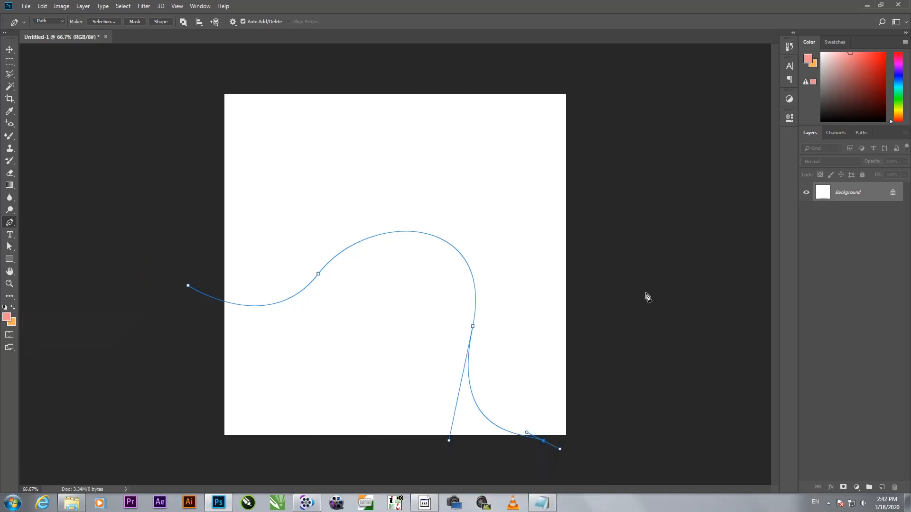
- Reposition the wavy path's anchor points, shifting the middle ones rightward and both ends farther around the canvas, and adjust the first bend's handles
key(ctrl)
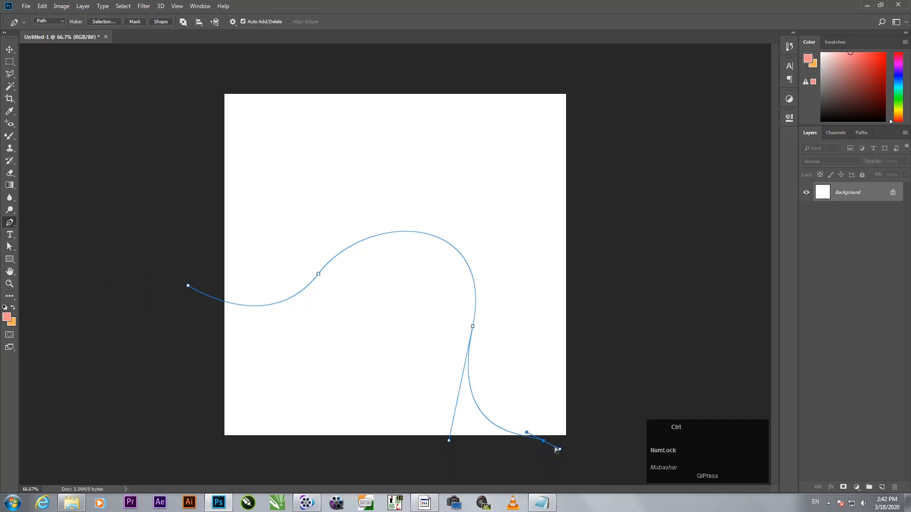
drag(544, 444, 578, 454)
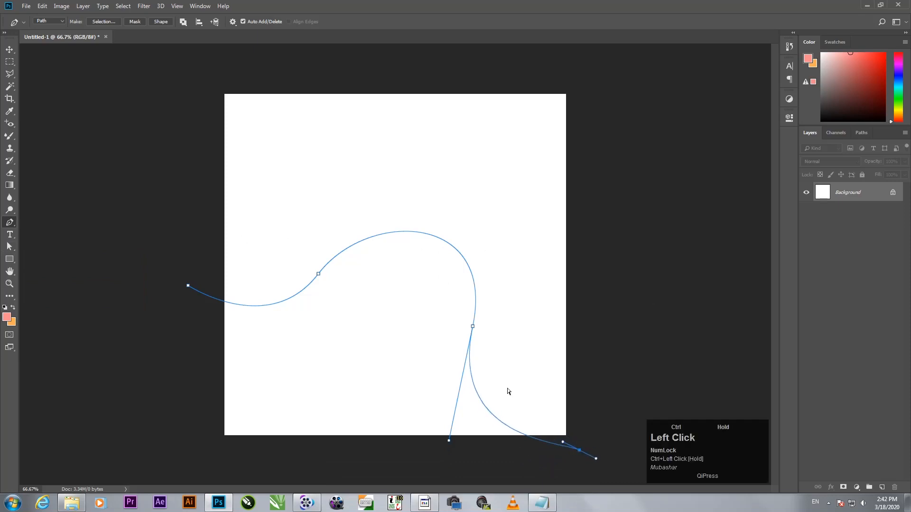
drag(473, 329, 517, 336)
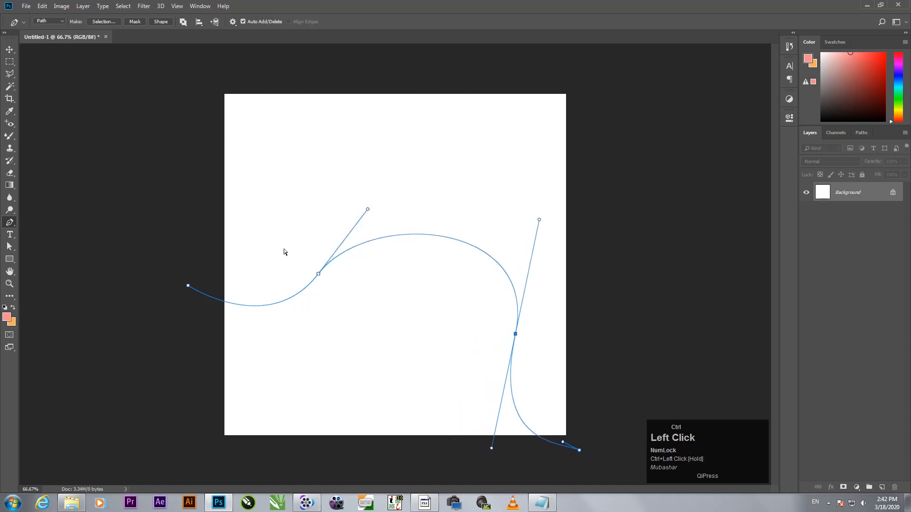
drag(318, 277, 358, 283)
drag(189, 287, 202, 263)
drag(307, 347, 274, 376)
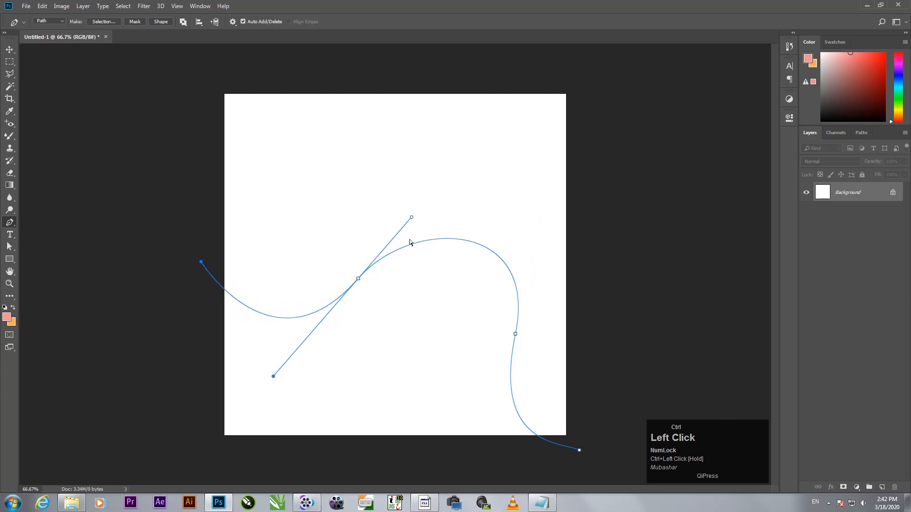
drag(412, 219, 404, 215)
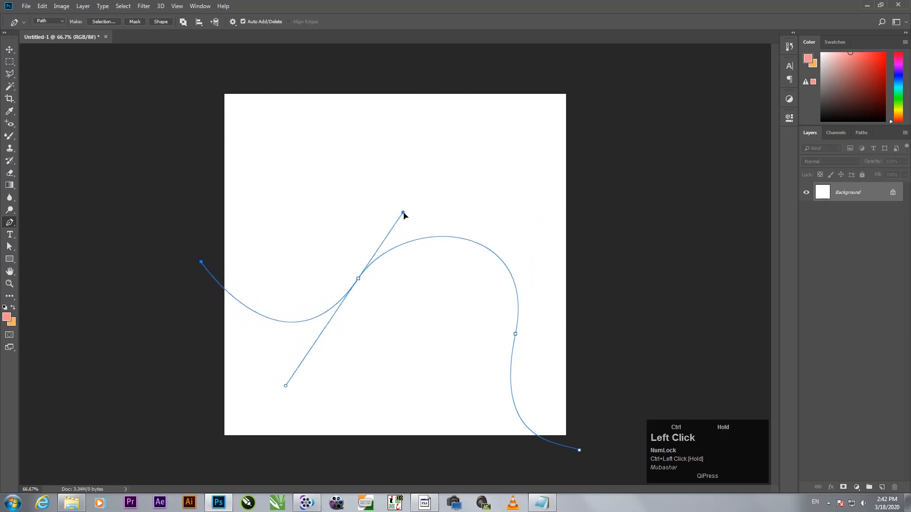
- Refine the direction handles and anchors of the wavy path to round its central arch and smooth the lower-right bend
ctrl+click(516, 335)
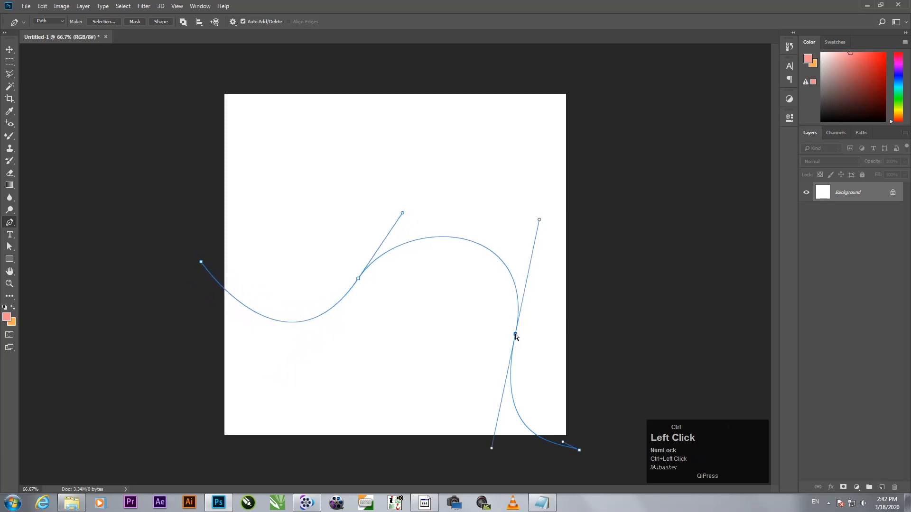
drag(540, 220, 543, 278)
ctrl+drag(403, 216, 447, 188)
ctrl+drag(562, 444, 597, 454)
ctrl+drag(516, 338, 517, 344)
drag(447, 189, 446, 175)
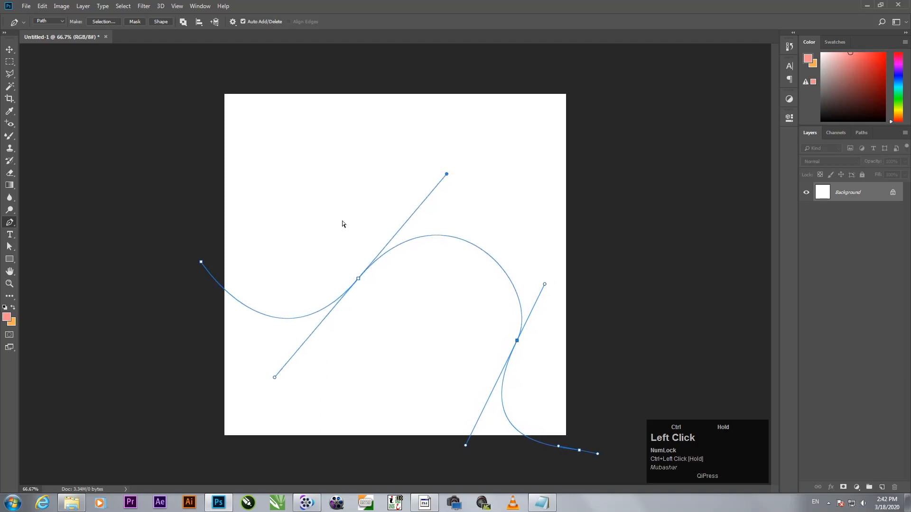
drag(203, 264, 199, 265)
drag(518, 340, 520, 339)
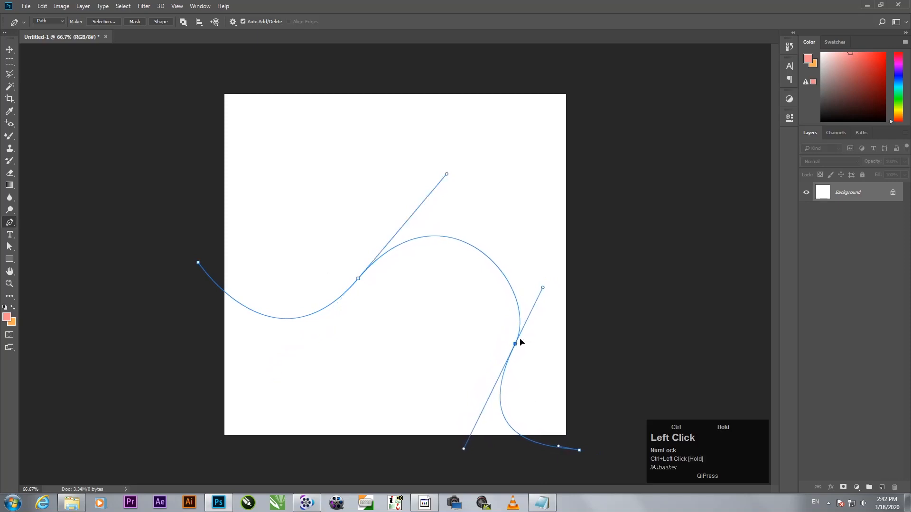
drag(546, 287, 548, 285)
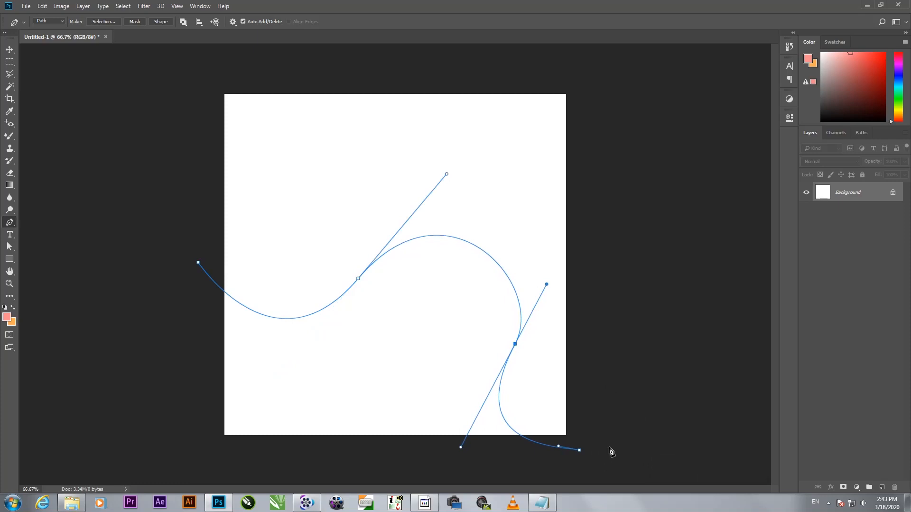
- Continue the path outside the canvas around its right, upper and left edges and close it at the starting anchor
click(678, 413)
click(604, 437)
click(655, 322)
drag(666, 225, 656, 202)
drag(628, 119, 626, 109)
click(612, 81)
click(555, 72)
click(381, 64)
click(295, 59)
click(226, 57)
click(217, 56)
click(185, 61)
click(198, 264)
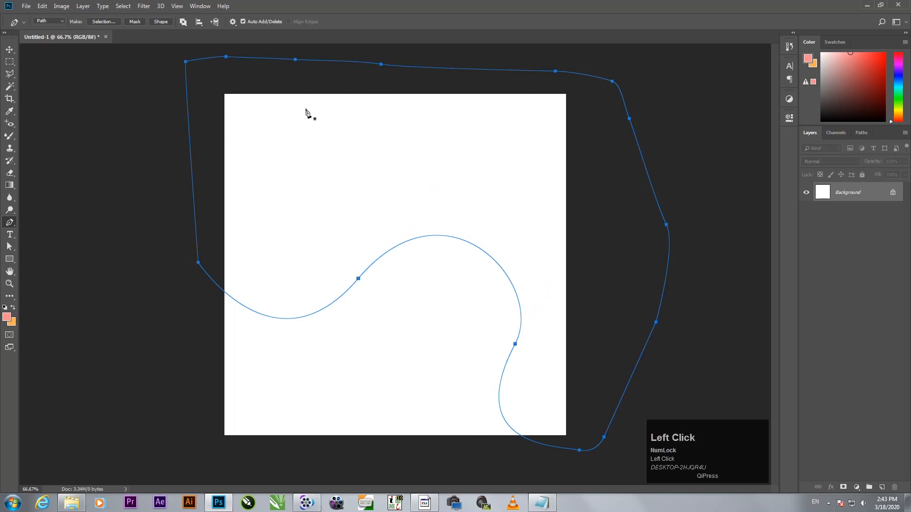
- Convert the closed path into a new anti-aliased selection with a feather radius of 0 pixels
right_click(335, 100)
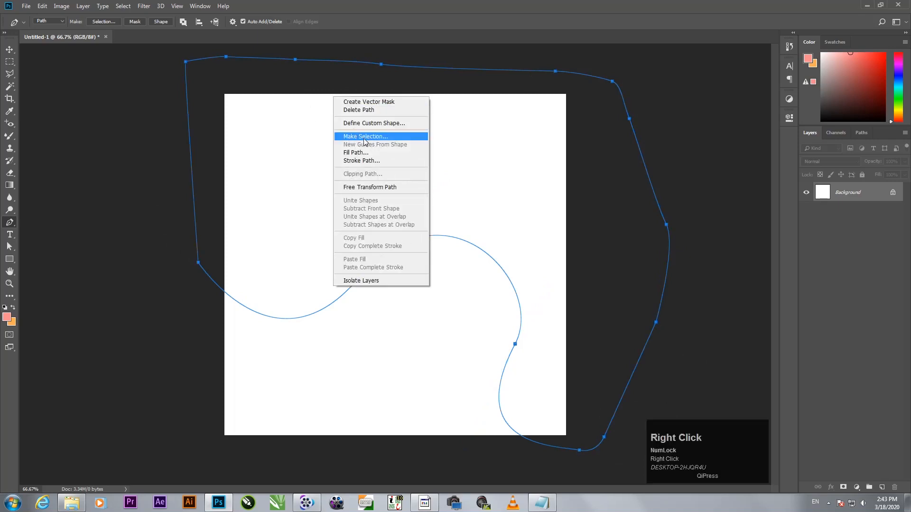
click(364, 138)
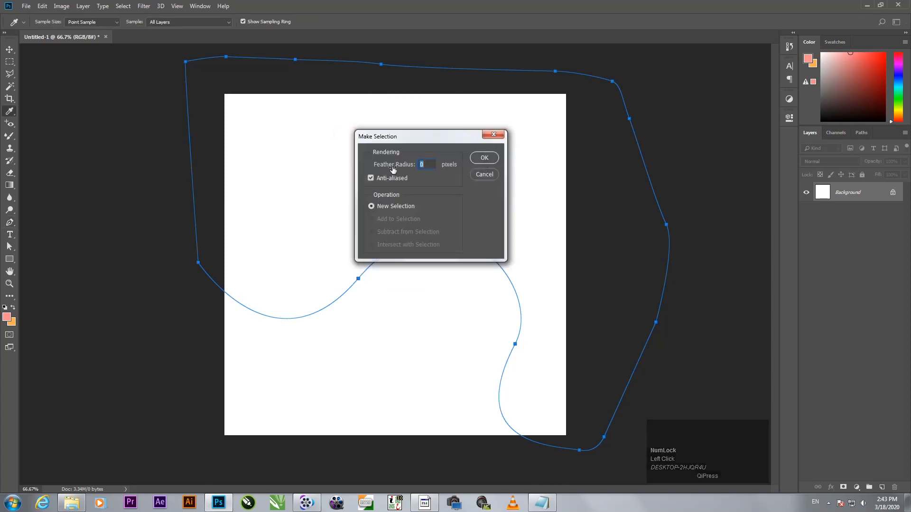
click(487, 159)
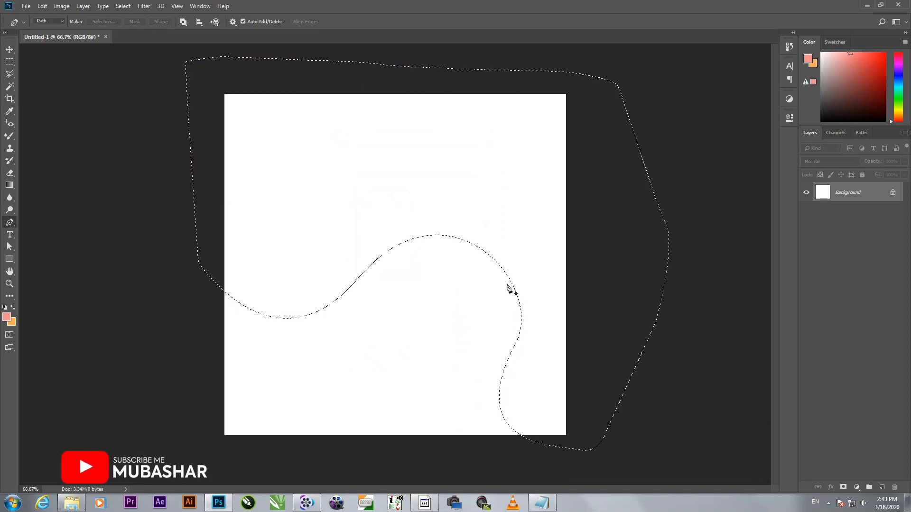
- Fill the selected area on a new layer with the salmon-pink foreground color and deselect it
click(881, 488)
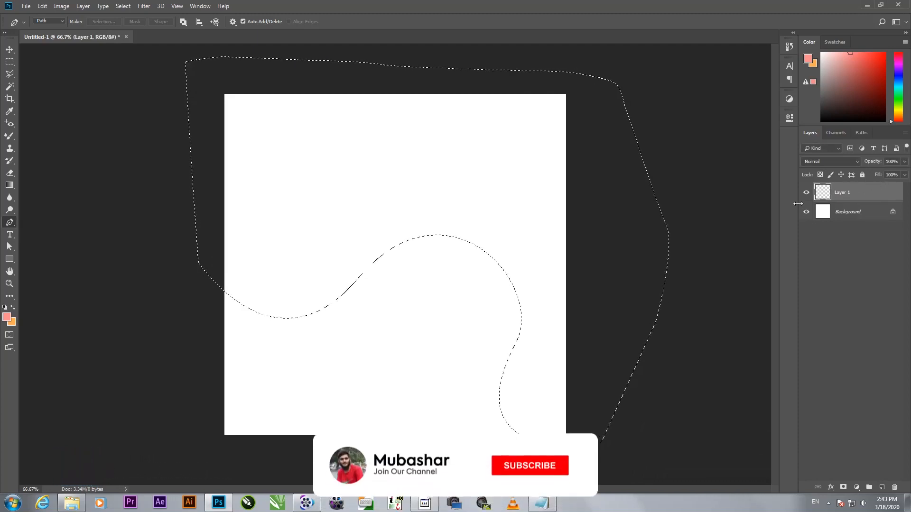
key(ctrl+BackSpace)
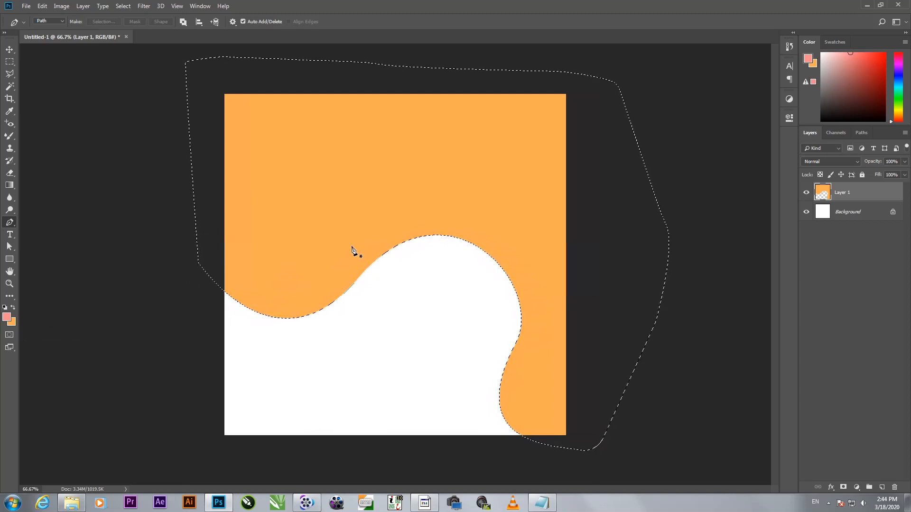
key(alt)
key(alt+BackSpace)
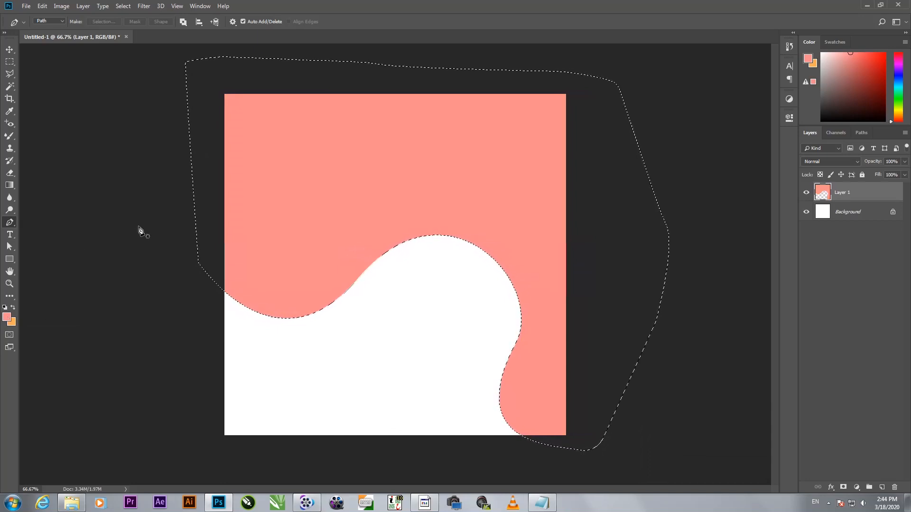
key(ctrl+d)
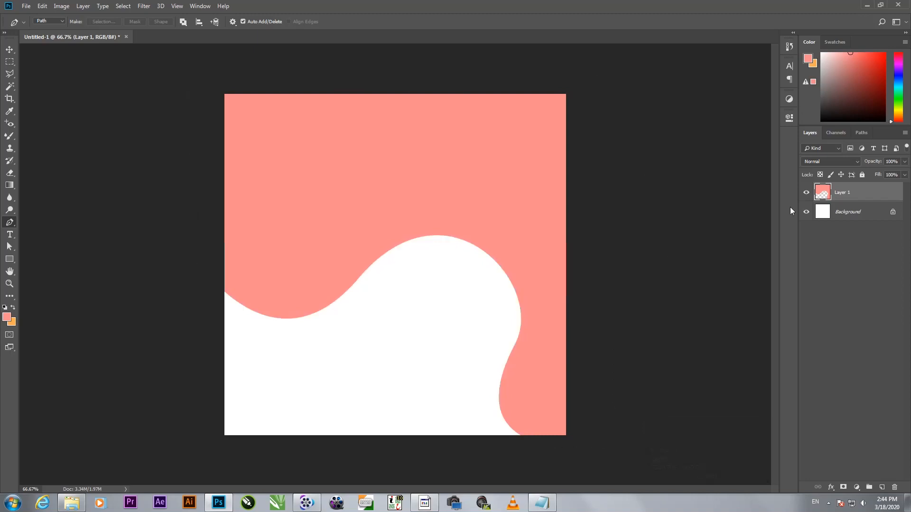
- Hide the Background layer and place the office team JPEG from the Mubashar folder across the lower part of the canvas
click(806, 212)
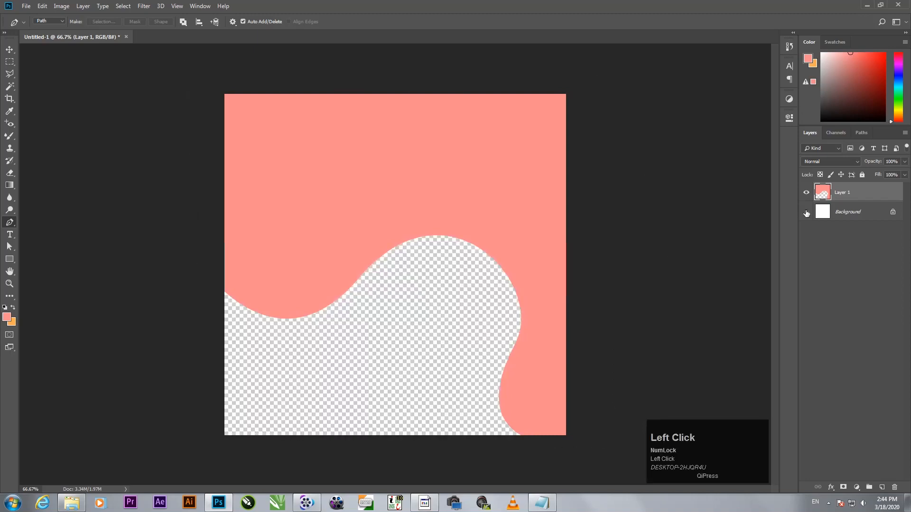
click(73, 507)
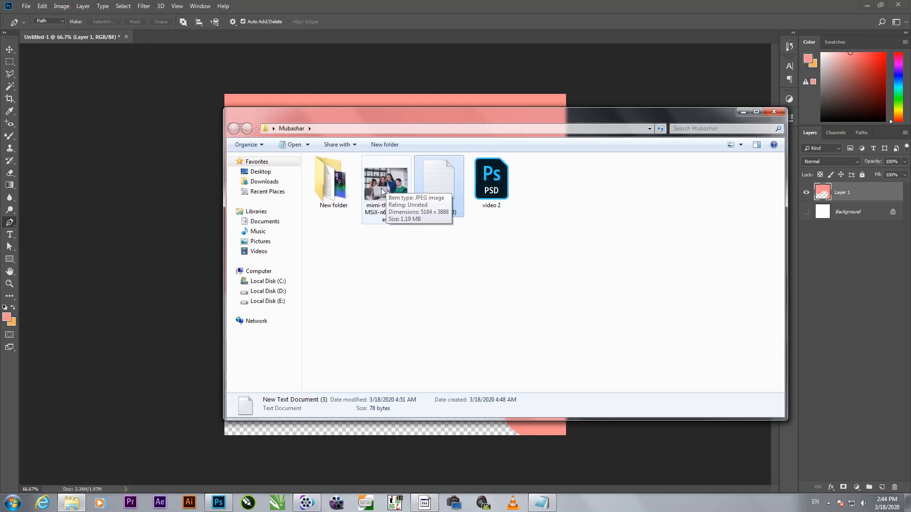
drag(386, 184, 404, 350)
drag(425, 233, 425, 278)
key(Return)
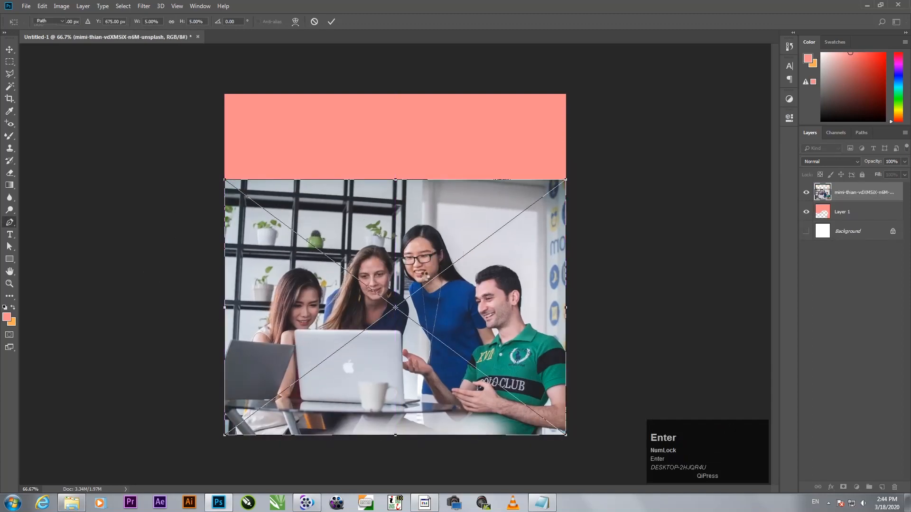
- Position the photo beneath Layer 1 with the four people inside the curved opening, and lock its layer
drag(878, 193, 880, 221)
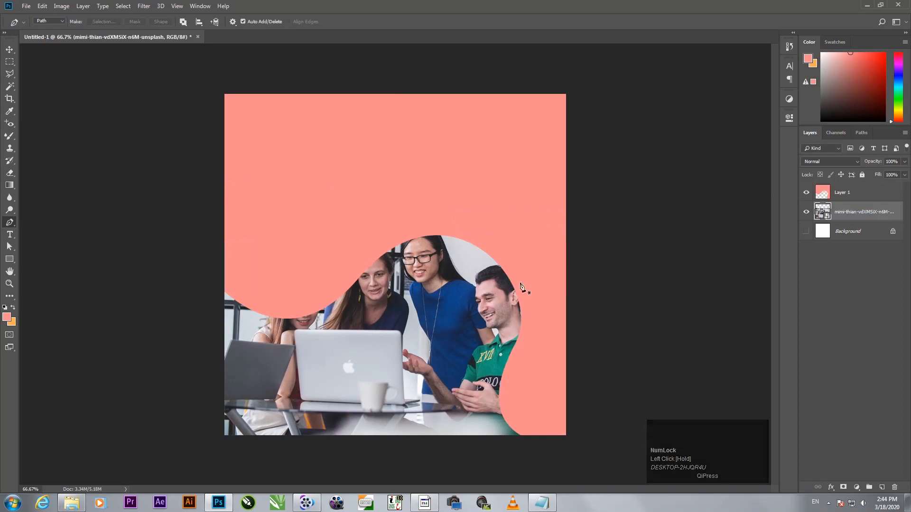
click(9, 49)
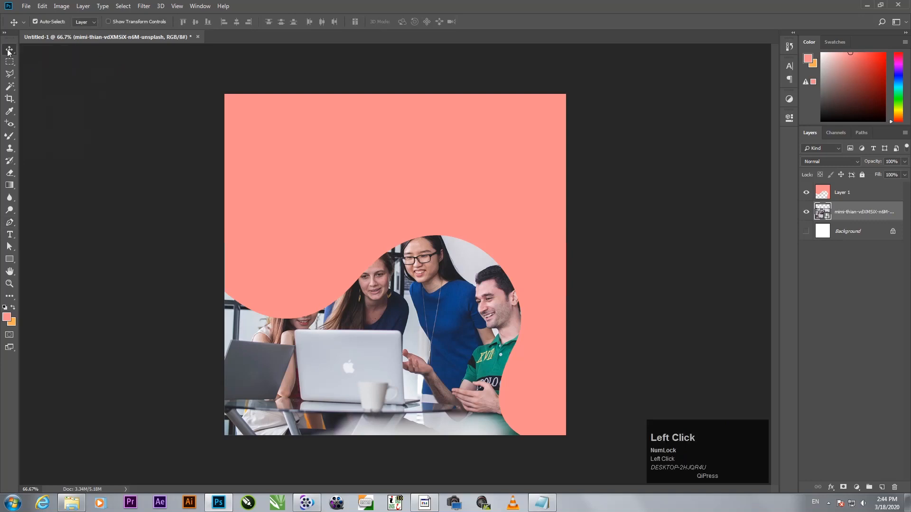
drag(416, 322, 405, 353)
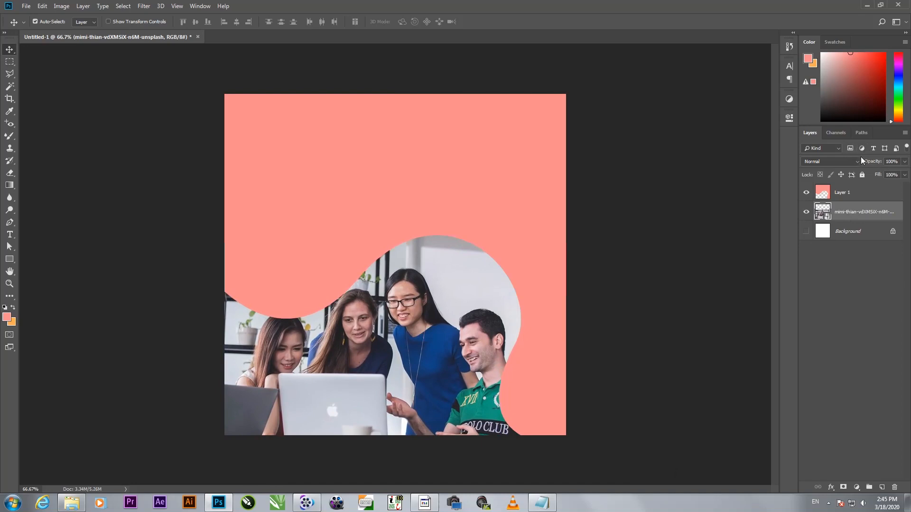
click(862, 175)
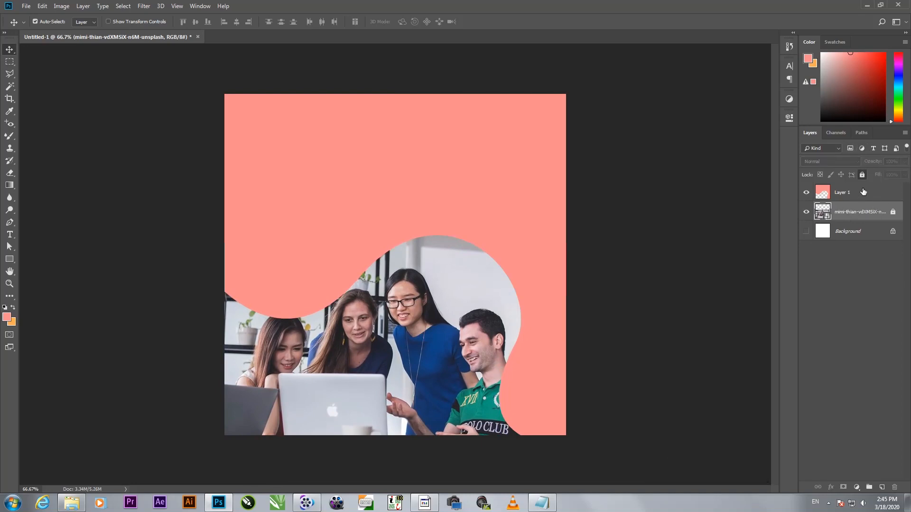
click(831, 199)
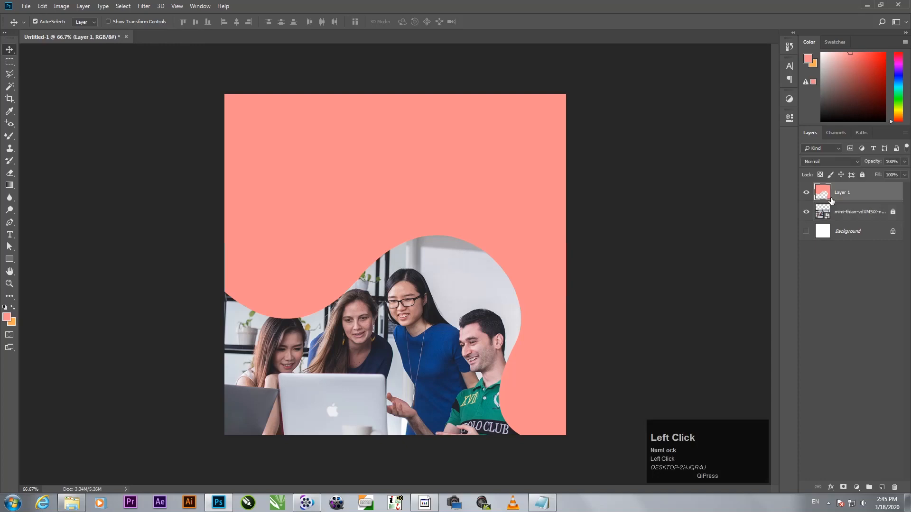
double_click(864, 195)
drag(682, 128, 444, 125)
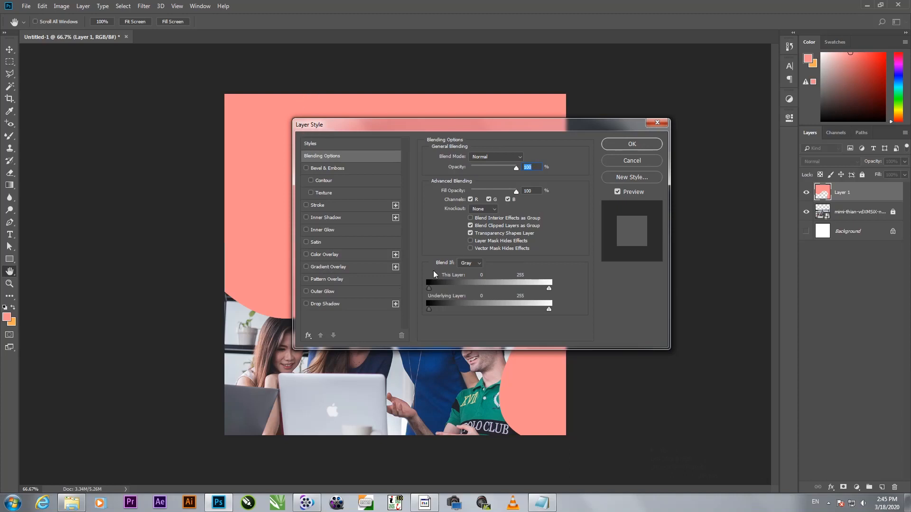
click(332, 269)
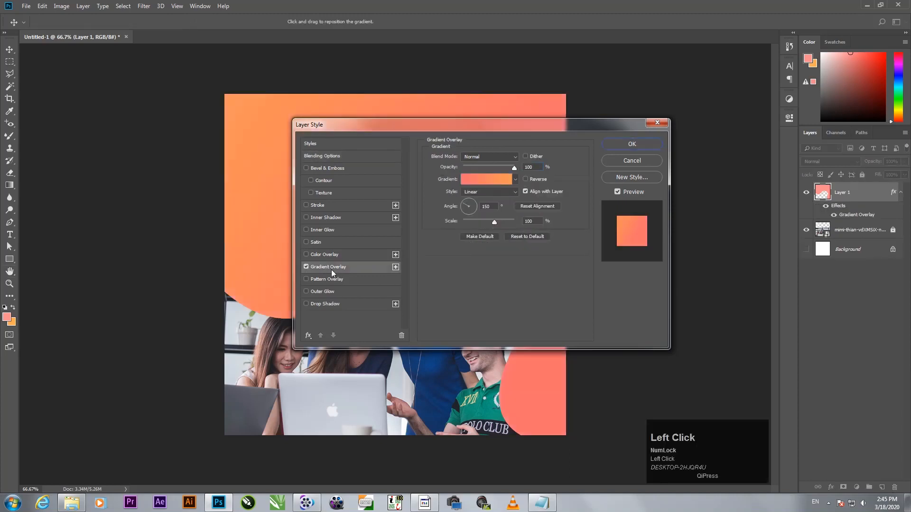
drag(450, 129, 635, 173)
click(665, 229)
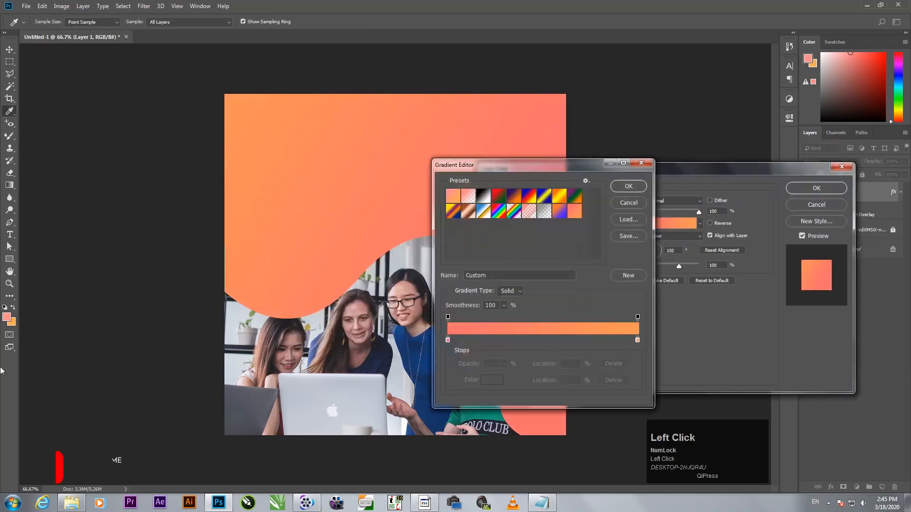
click(625, 203)
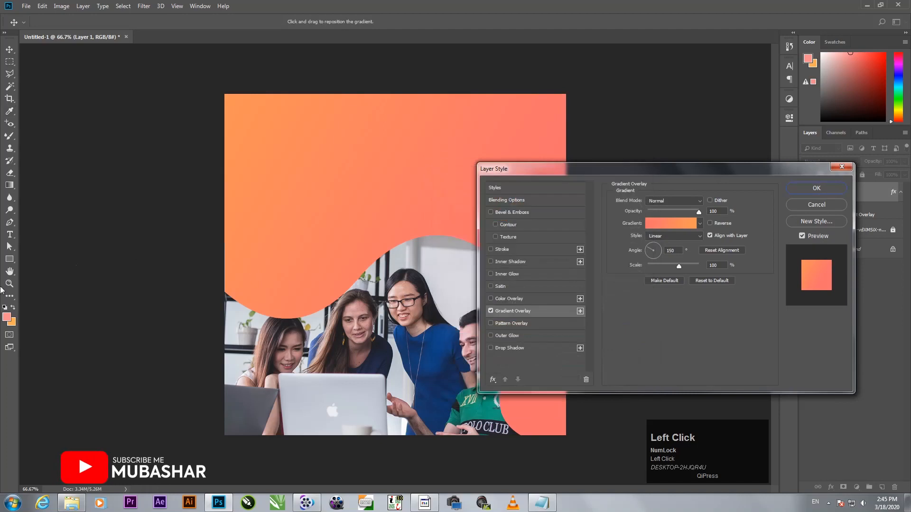
click(799, 205)
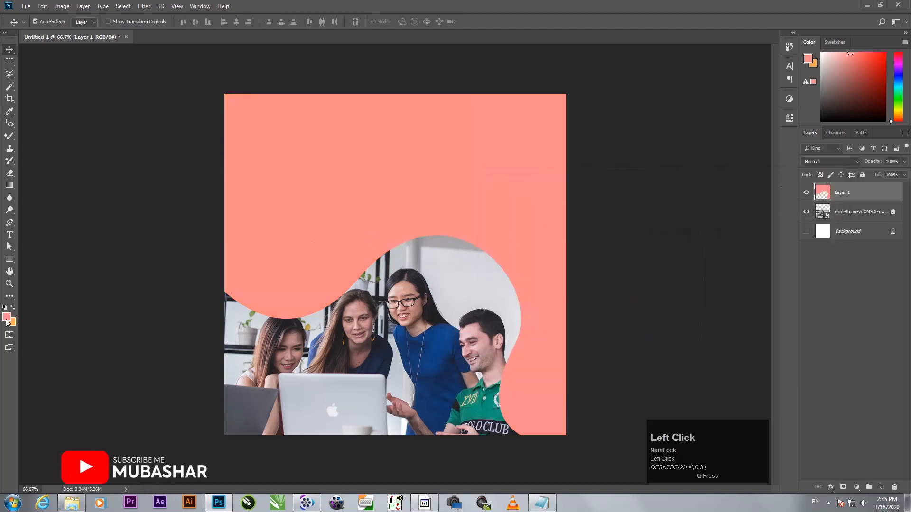
- Set the foreground color to red ff0000 and the background color to orange ff8400
click(8, 318)
click(583, 195)
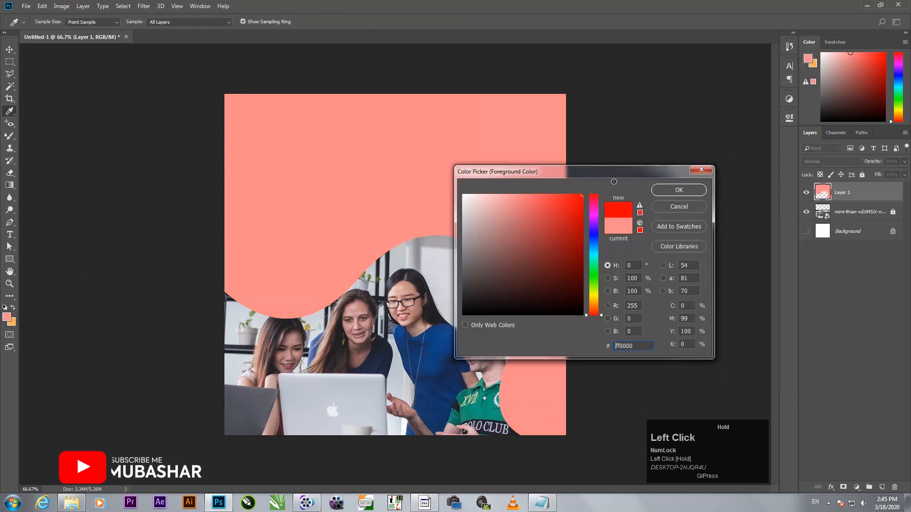
click(674, 192)
click(12, 323)
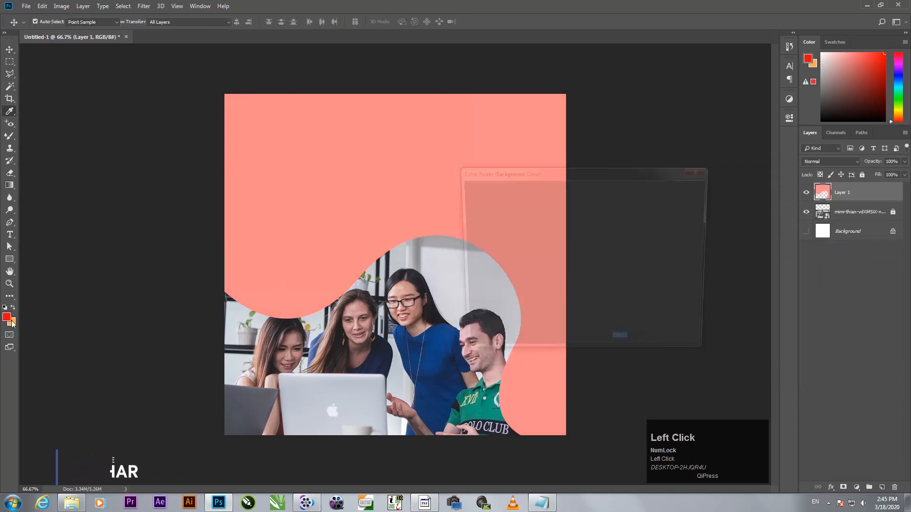
click(583, 195)
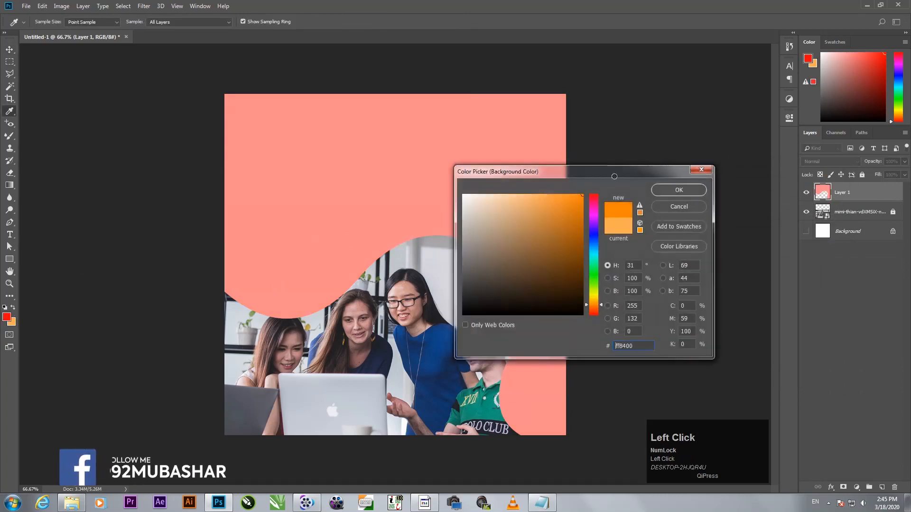
click(679, 190)
key(v)
- Add a Gradient Overlay layer style to Layer 1 and open its gradient for editing
double_click(877, 189)
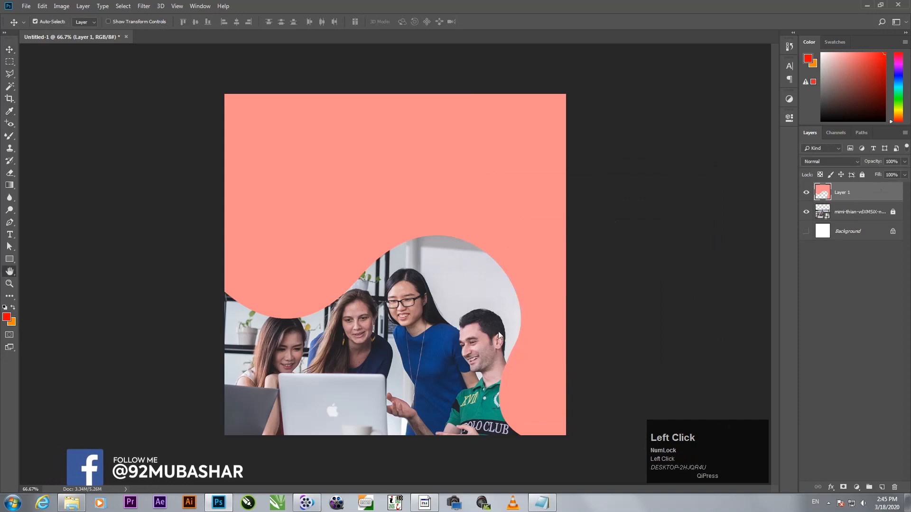
drag(517, 168, 413, 177)
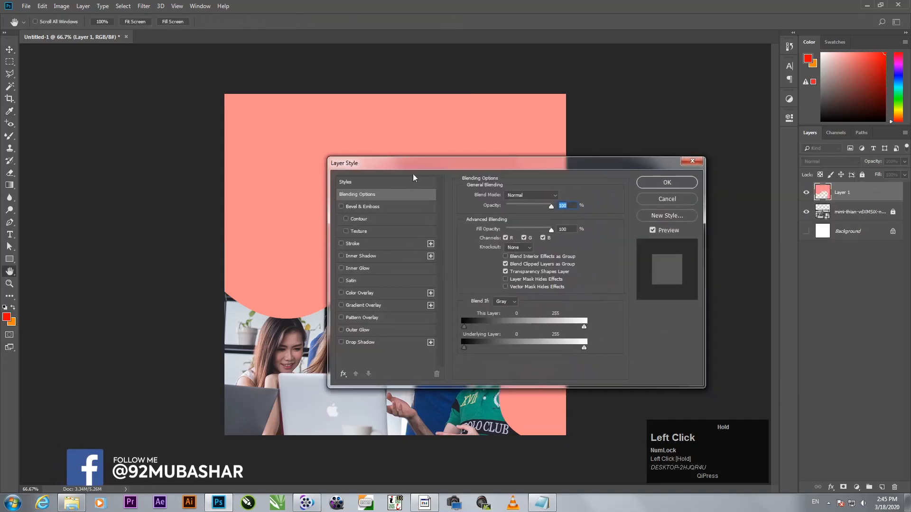
click(388, 306)
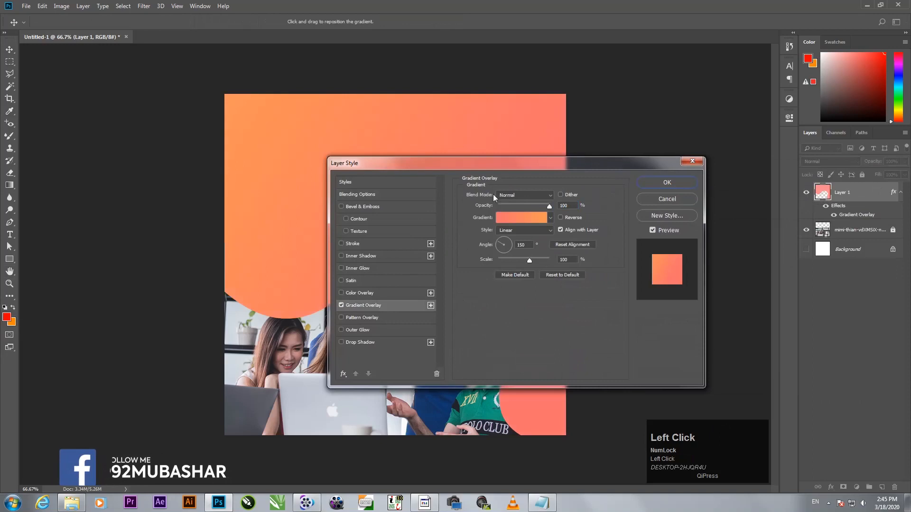
drag(508, 167, 558, 165)
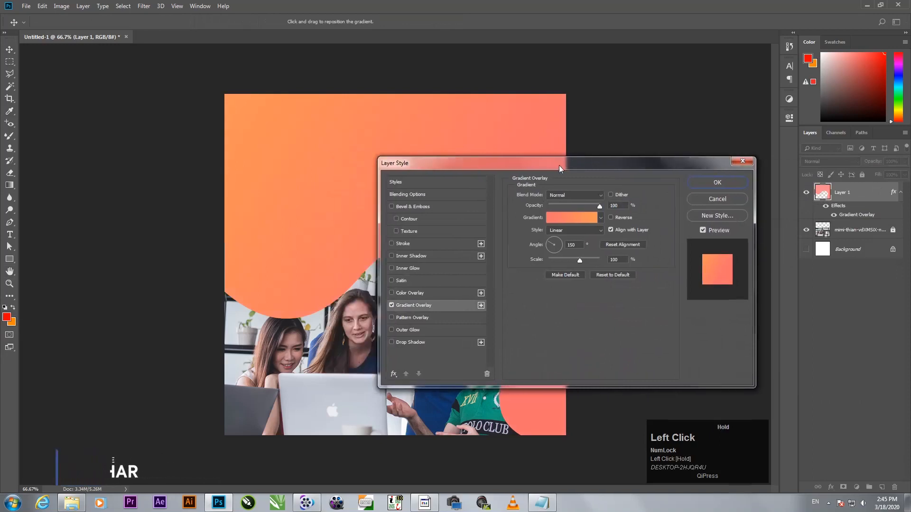
click(578, 218)
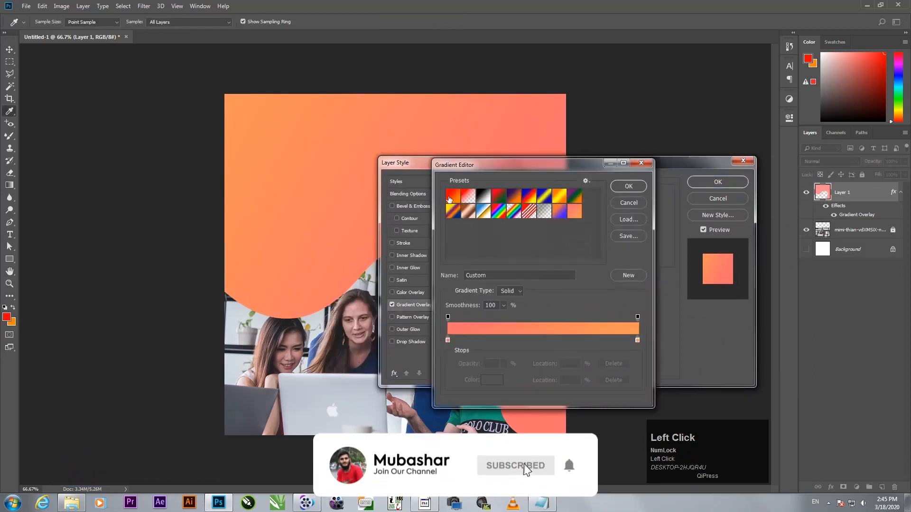
- Try the Foreground to Background, orange-to-blue, salmon-to-orange and Foreground to Transparent gradient presets on the curved shape
click(452, 197)
drag(514, 165, 597, 177)
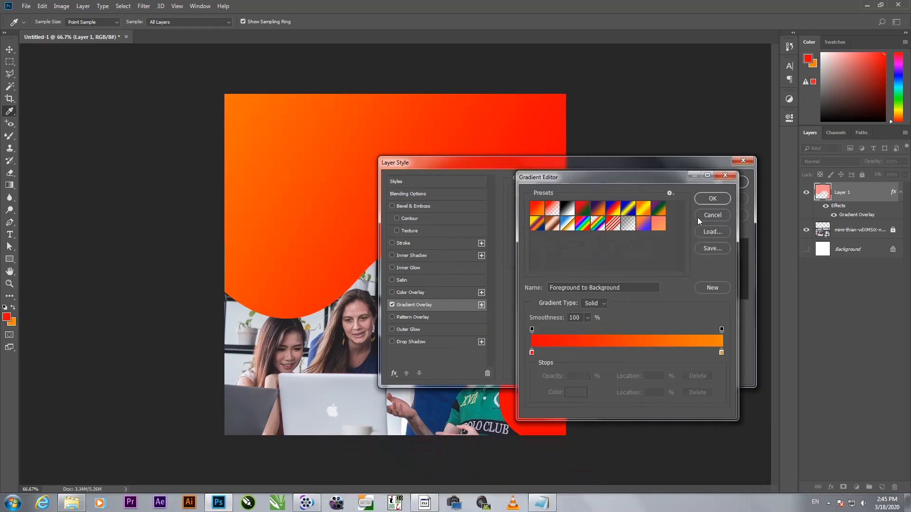
drag(624, 177, 506, 155)
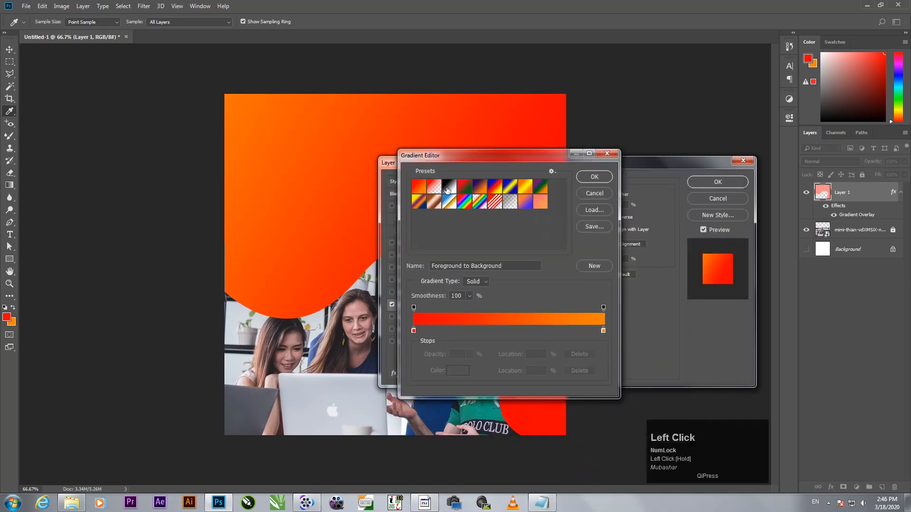
click(526, 205)
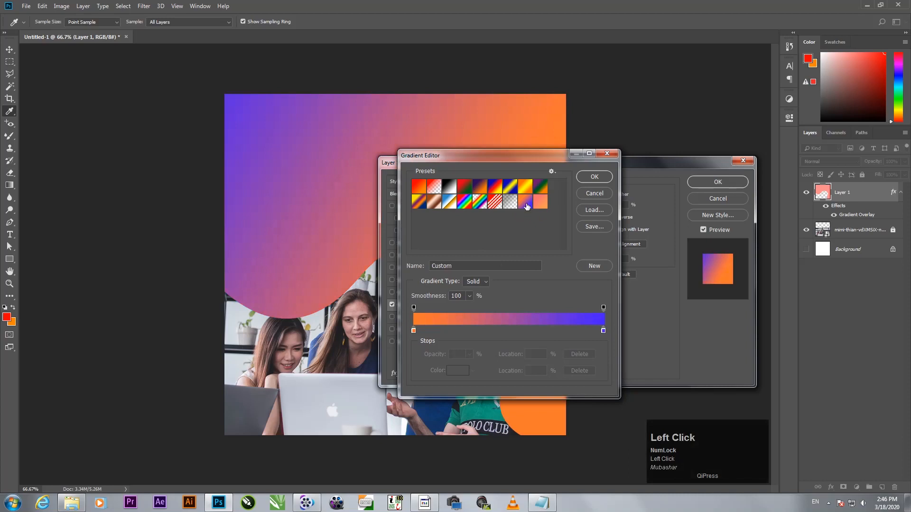
click(541, 204)
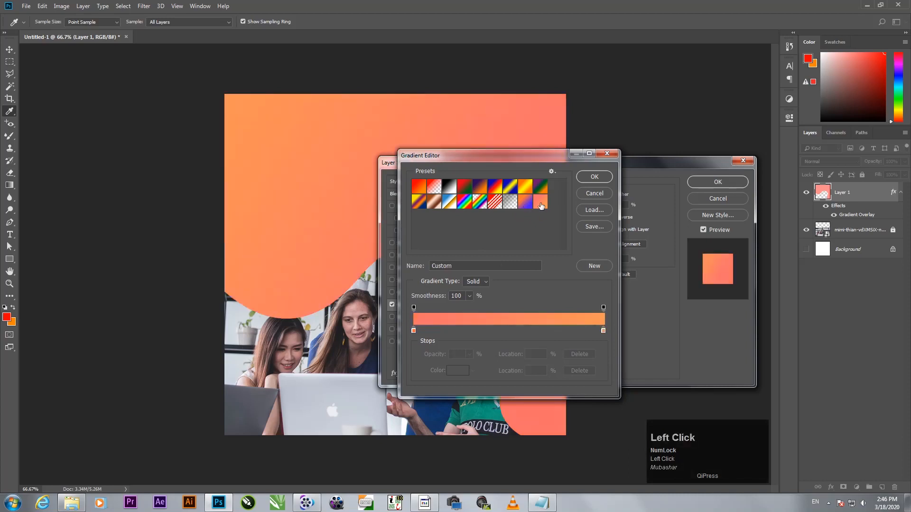
click(435, 187)
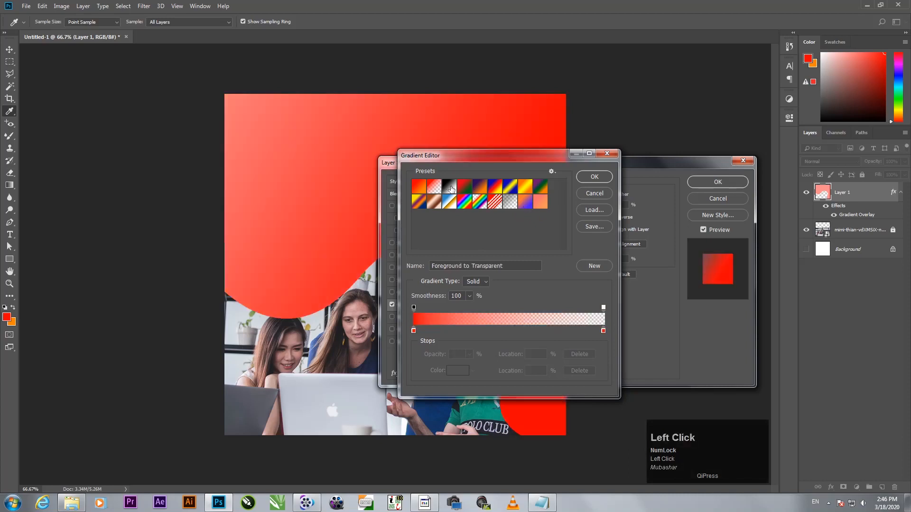
- Start from the black-to-white gradient preset and change its end stop at location 100% to salmon pink ff7b7b
click(450, 186)
drag(555, 157, 634, 160)
click(682, 334)
click(531, 373)
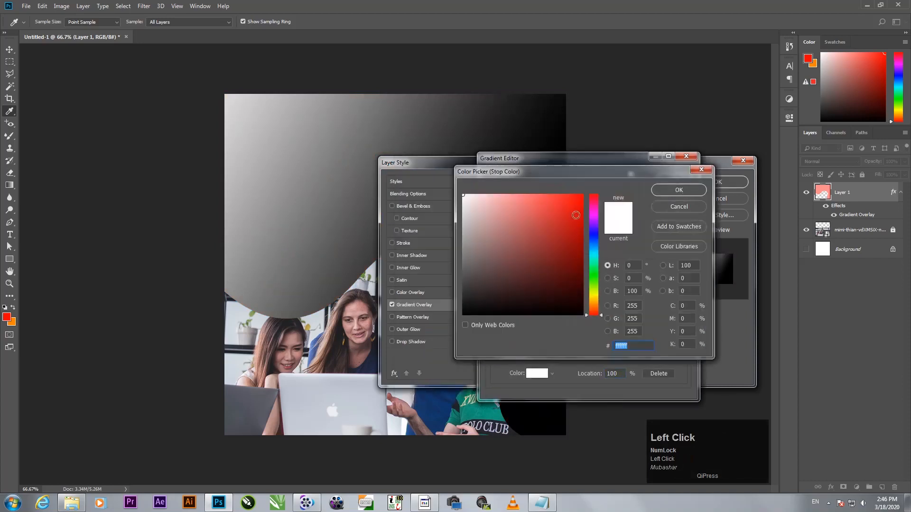
drag(545, 210, 526, 183)
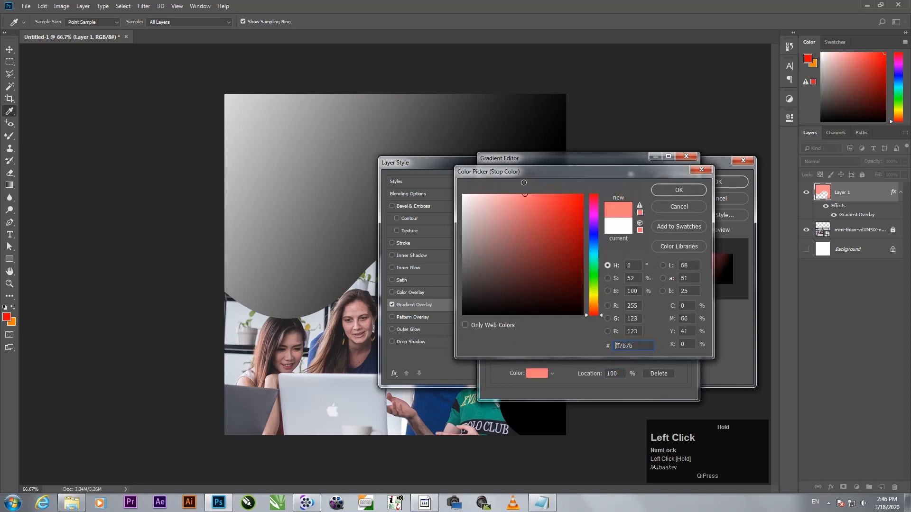
click(678, 190)
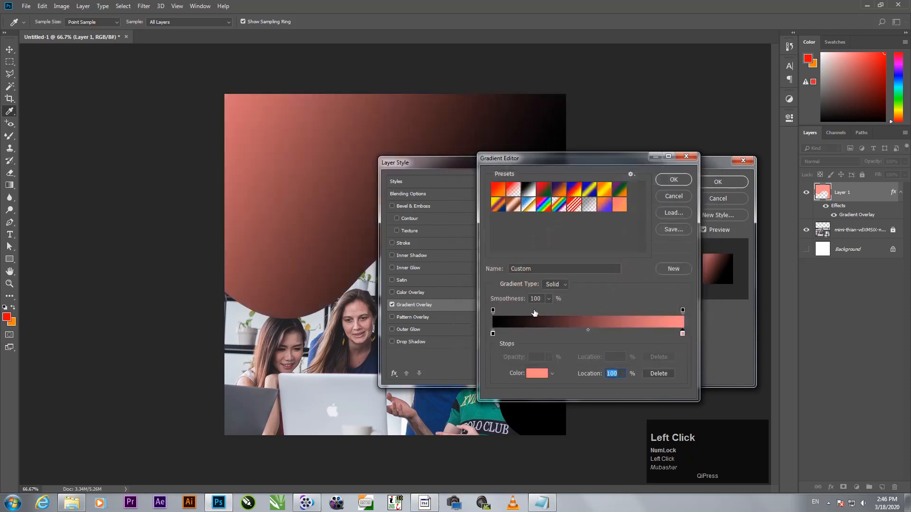
- Change the gradient's start stop at location 0% to orange ff8453 and apply the Gradient Overlay to Layer 1
click(493, 334)
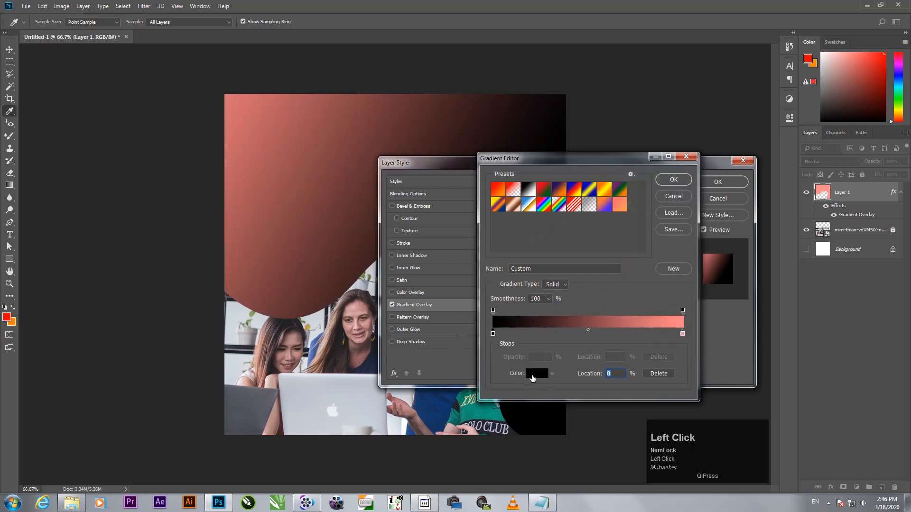
click(532, 374)
drag(596, 301, 596, 309)
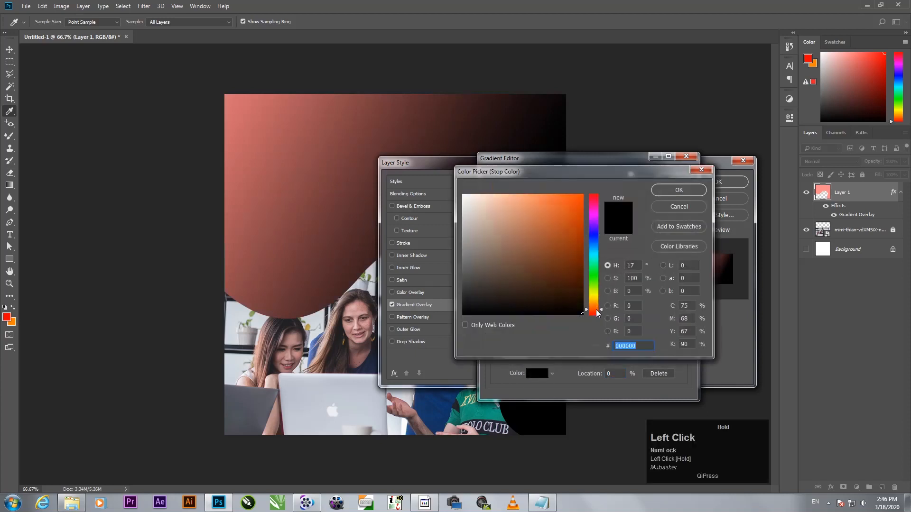
mouse_move(544, 248)
mouse_down()
mouse_move(548, 196)
mouse_move(535, 191)
mouse_move(552, 188)
mouse_move(543, 188)
mouse_up()
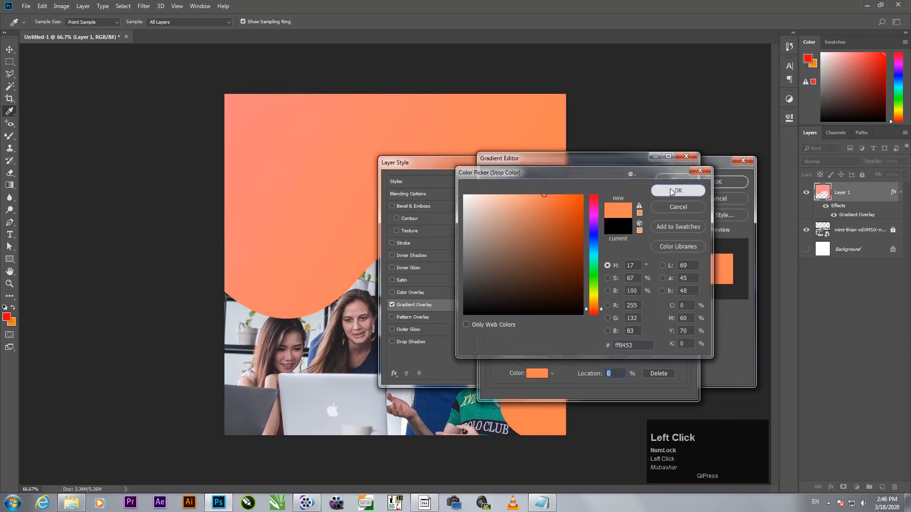
click(670, 188)
click(672, 180)
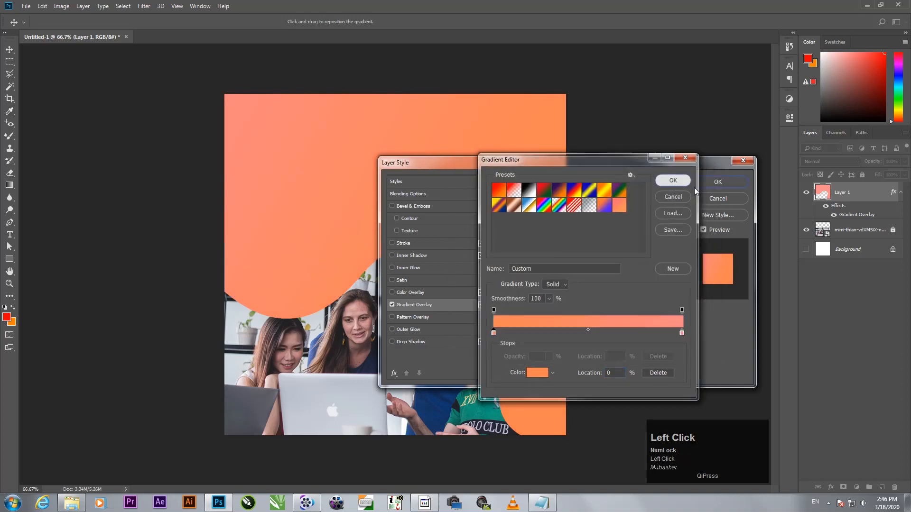
click(732, 181)
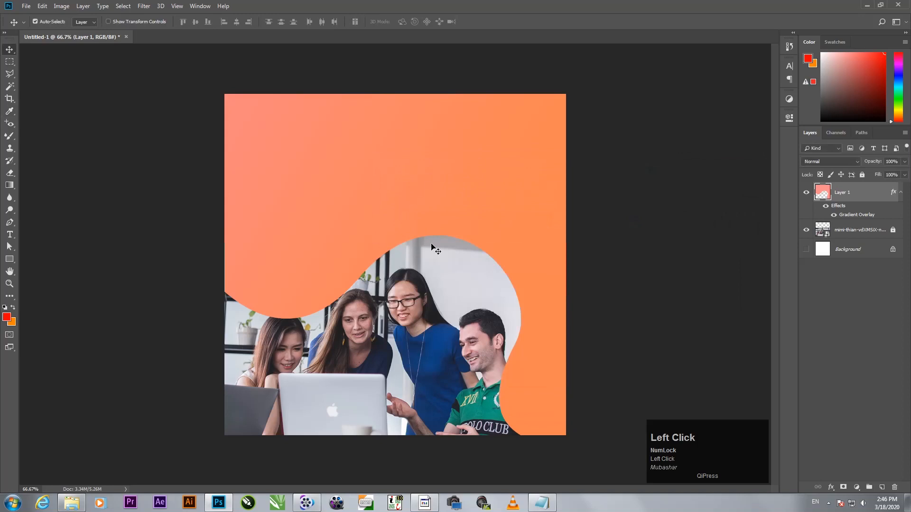
- Adjust Layer 1's Gradient Overlay angle so the blend runs slightly diagonally from pink on the left to orange on the right
double_click(857, 214)
double_click(846, 215)
drag(539, 166, 611, 152)
drag(623, 232, 624, 233)
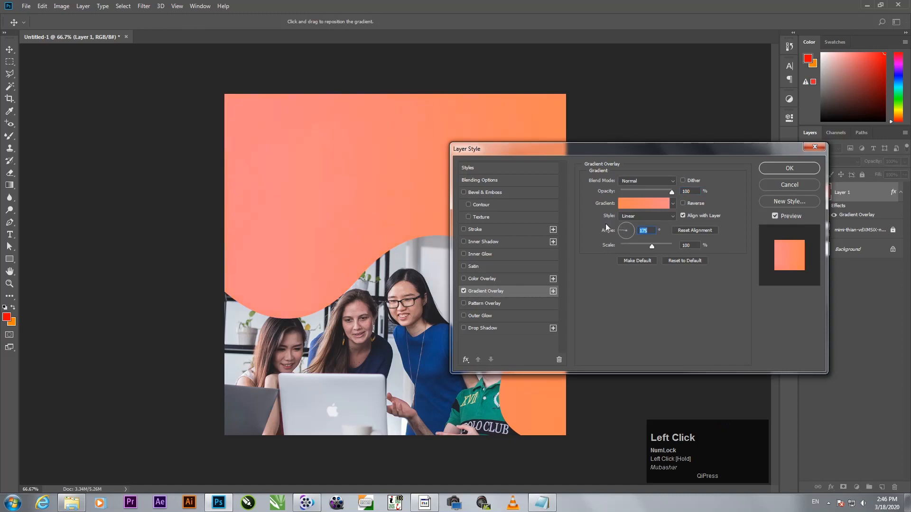
drag(612, 152, 636, 153)
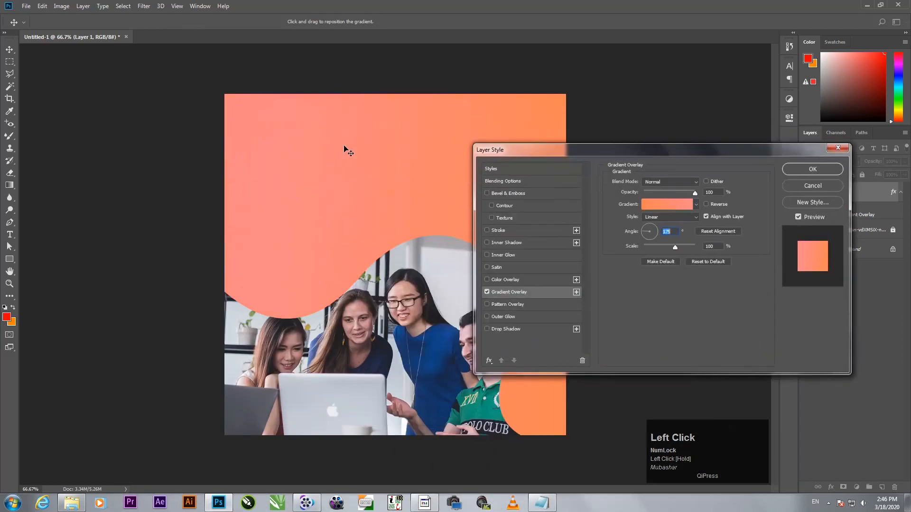
drag(645, 231, 643, 232)
click(801, 171)
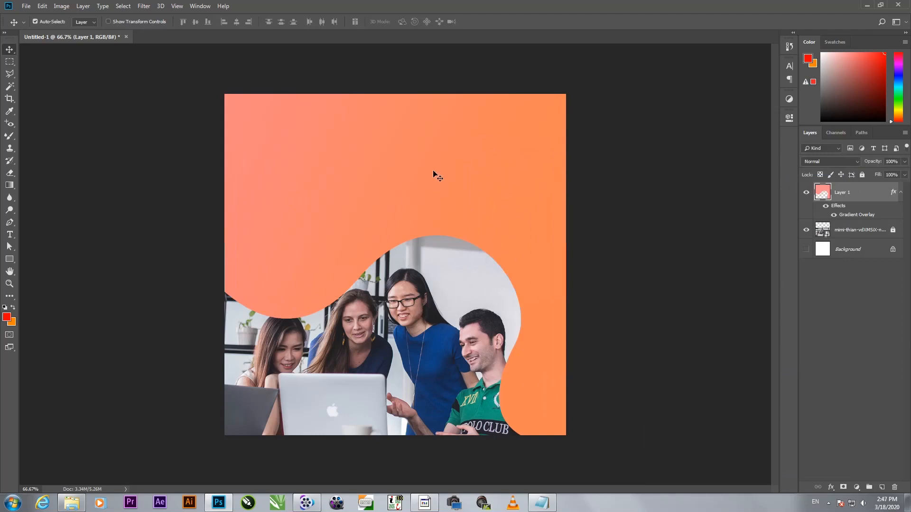
- Switch to the Notepad text document and copy the lines "join our creative team"
click(541, 502)
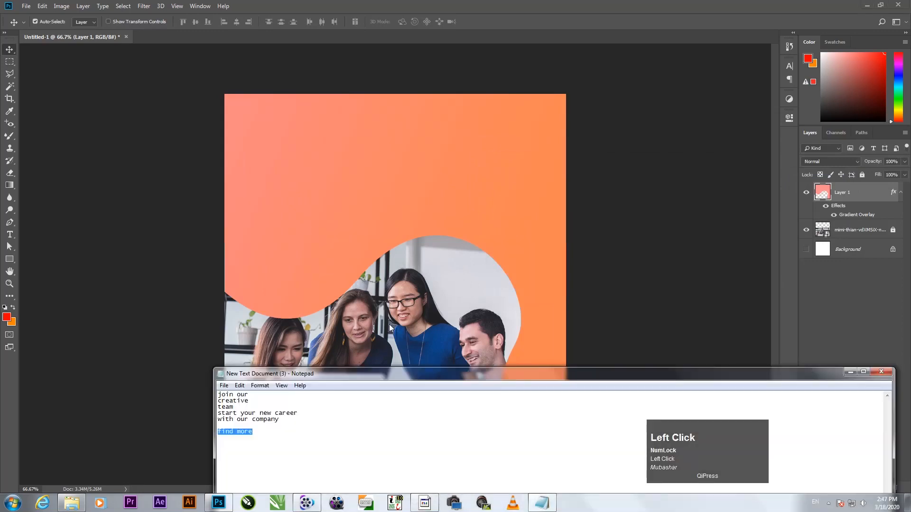
drag(361, 370, 465, 227)
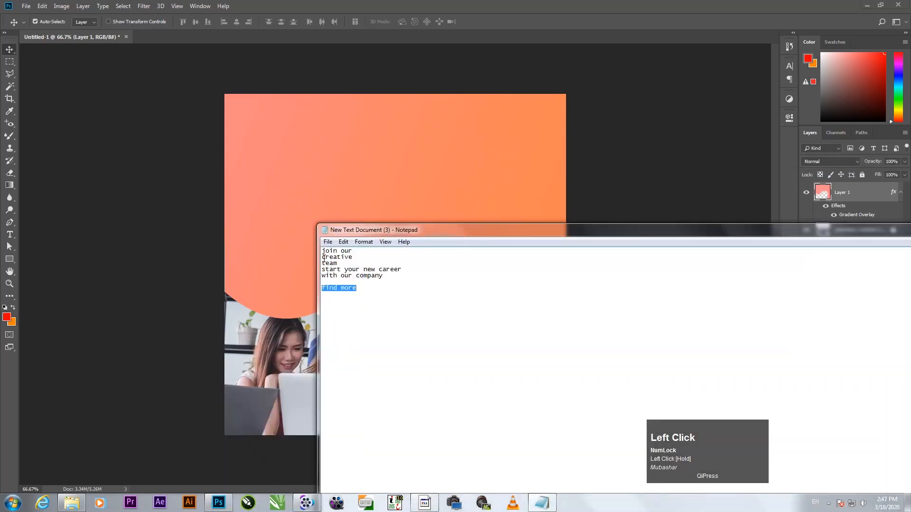
drag(372, 260, 373, 261)
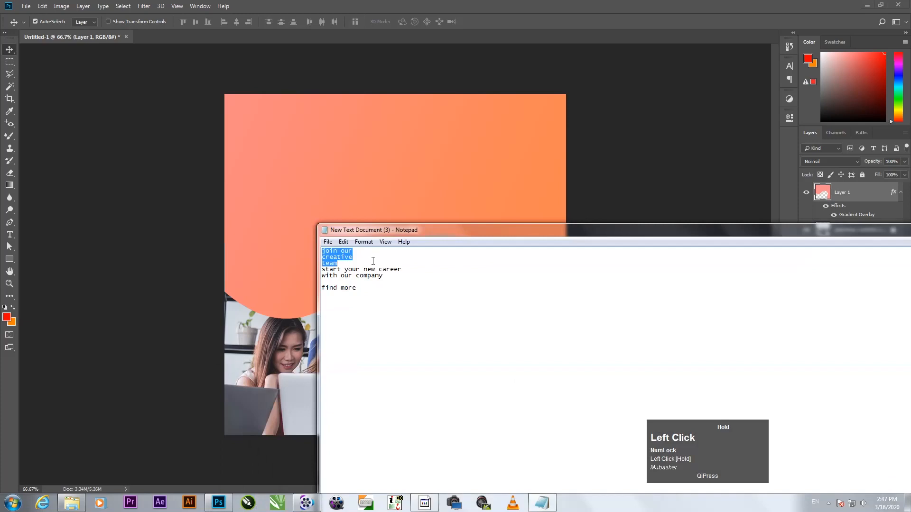
right_click(325, 257)
click(362, 286)
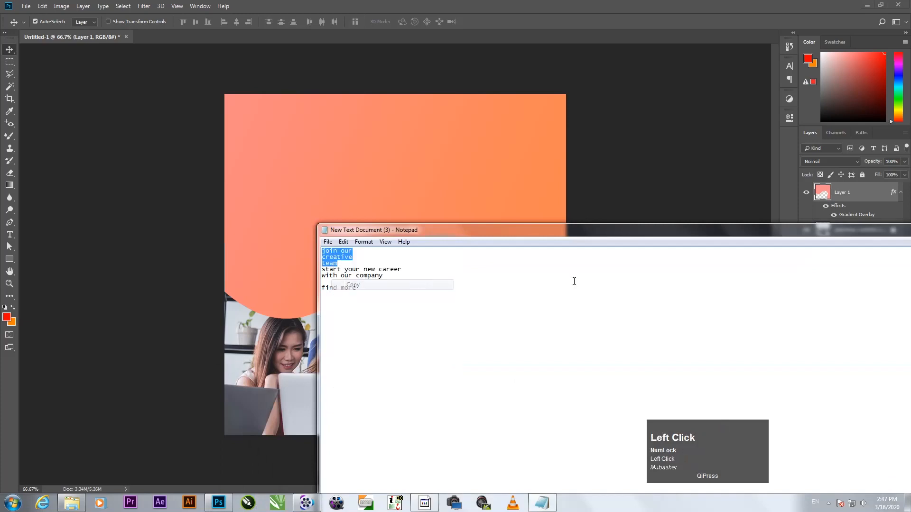
drag(814, 243, 542, 279)
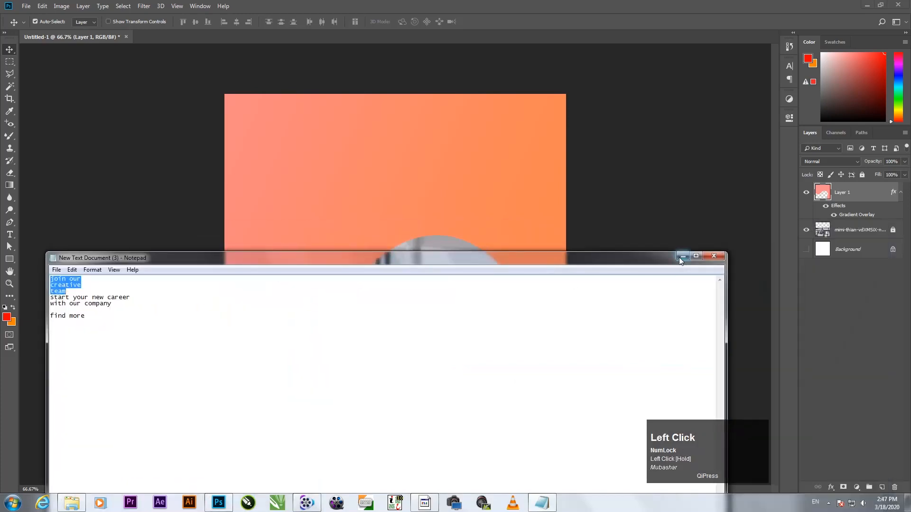
- Switch back to Photoshop, paste the copied headline as a text layer on the gradient area and shift it about 0.38 in left
click(503, 223)
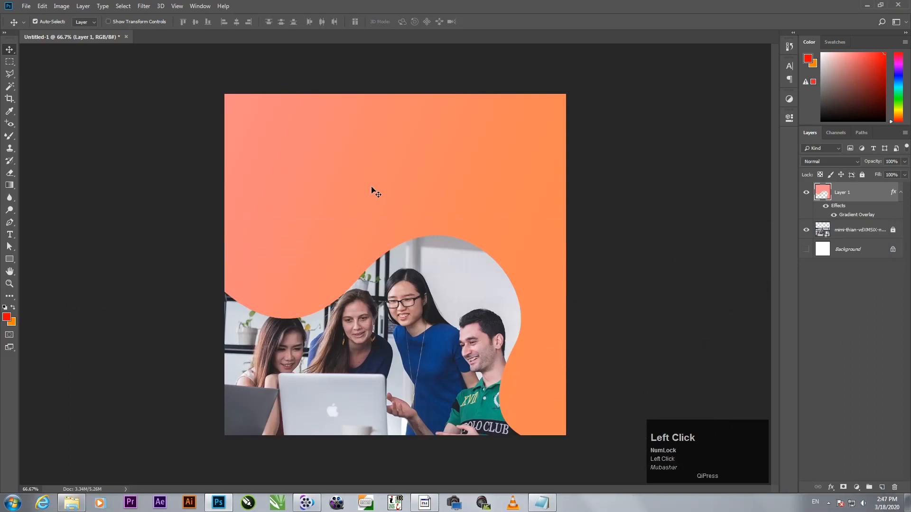
key(t)
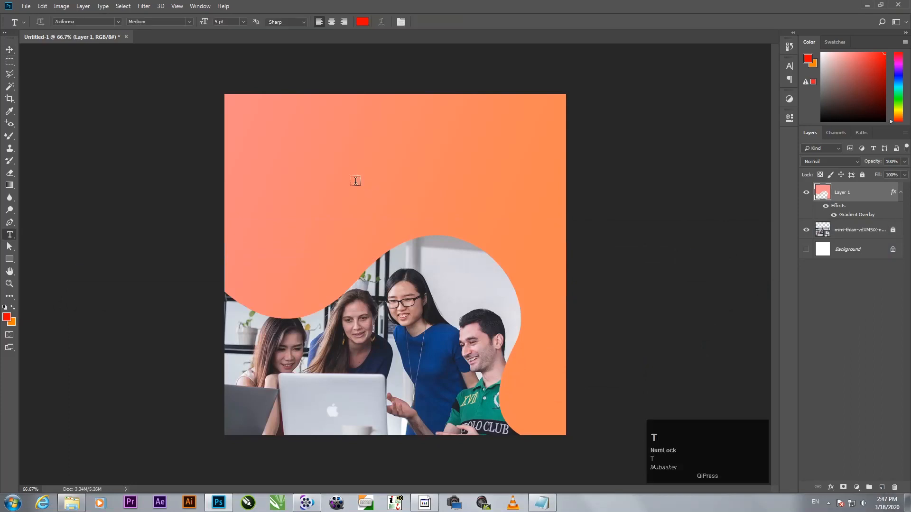
click(356, 180)
key(ctrl)
key(ctrl+v)
click(9, 49)
drag(372, 203, 331, 203)
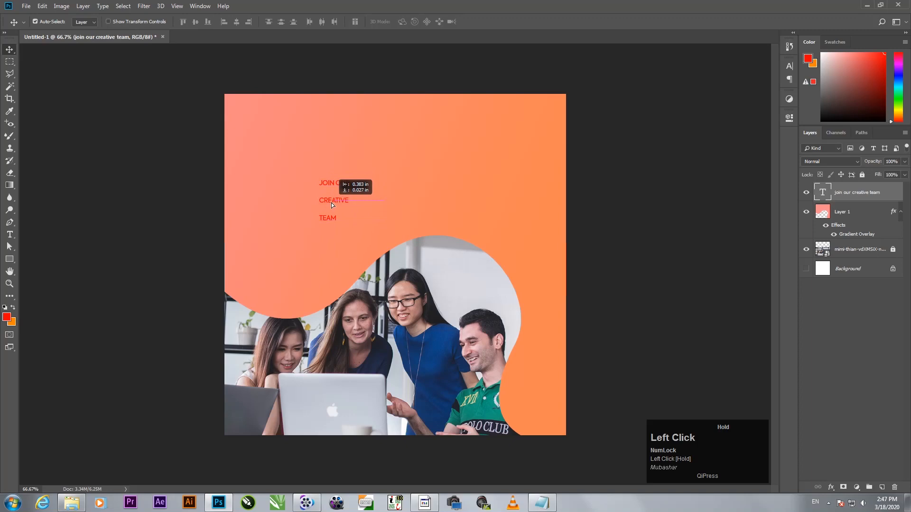
drag(331, 203, 331, 203)
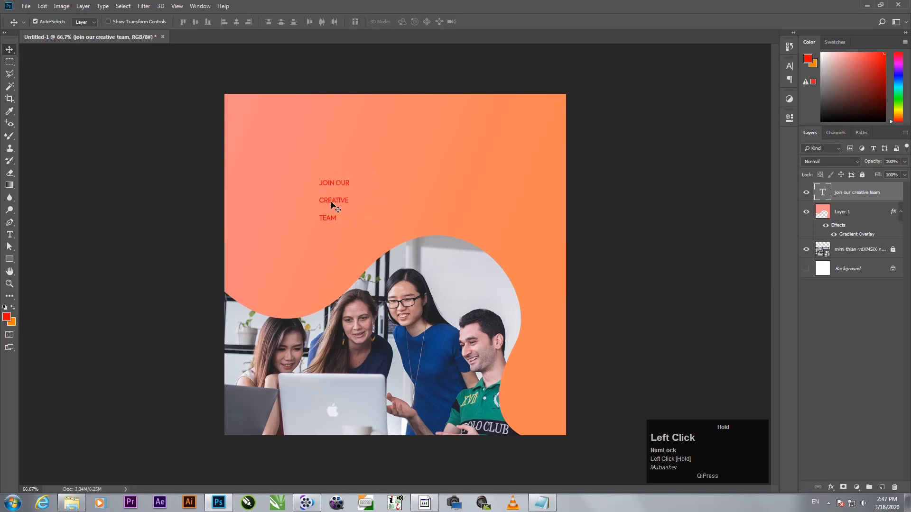
- Set the colour of the whole "join our creative team" headline text to white ffffff
double_click(822, 192)
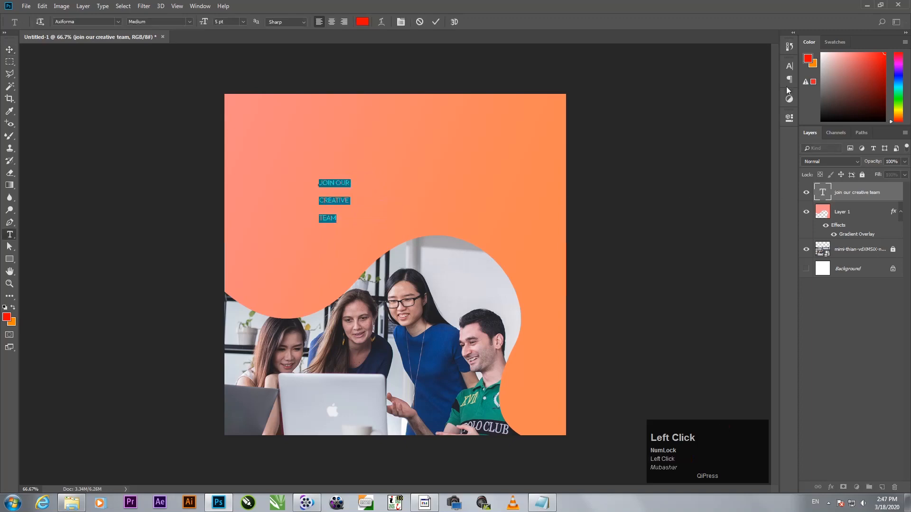
click(789, 66)
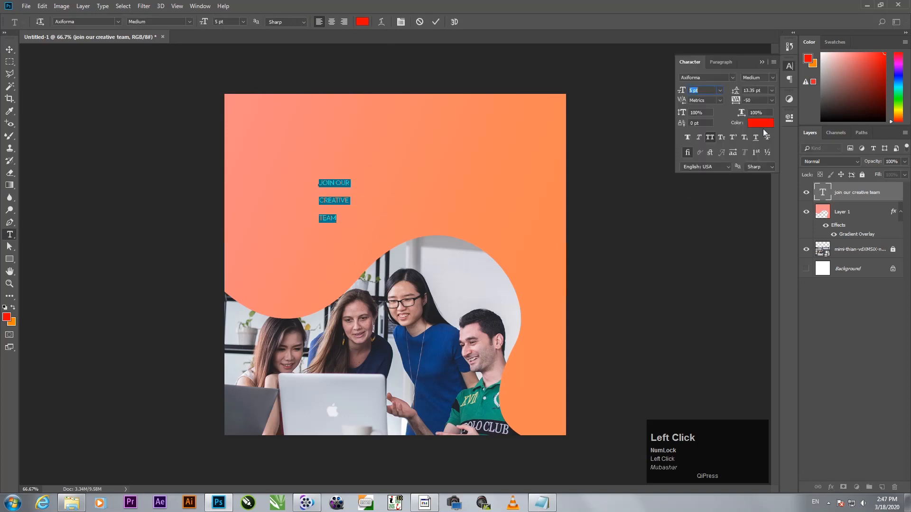
click(760, 123)
text(ffffff)
click(679, 190)
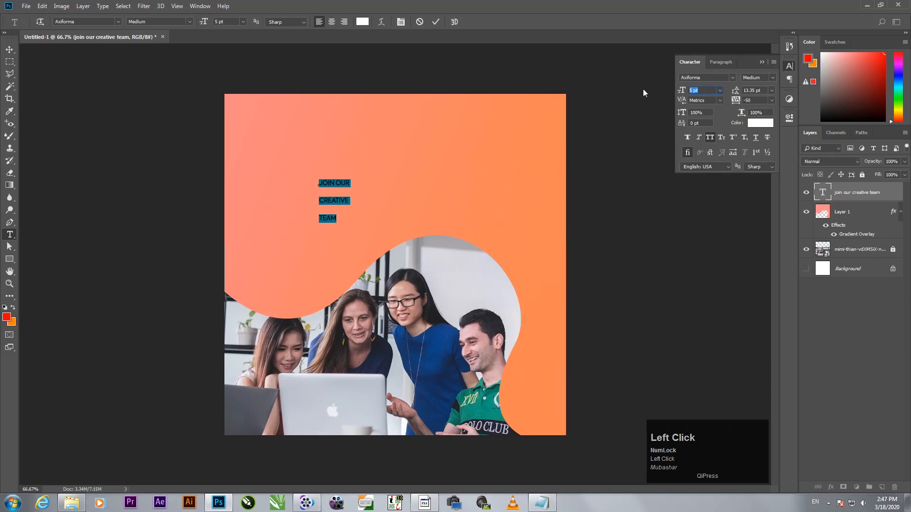
- Set the headline's font size, trying 50 pt first and settling on 30 pt
text(50)
key(Return)
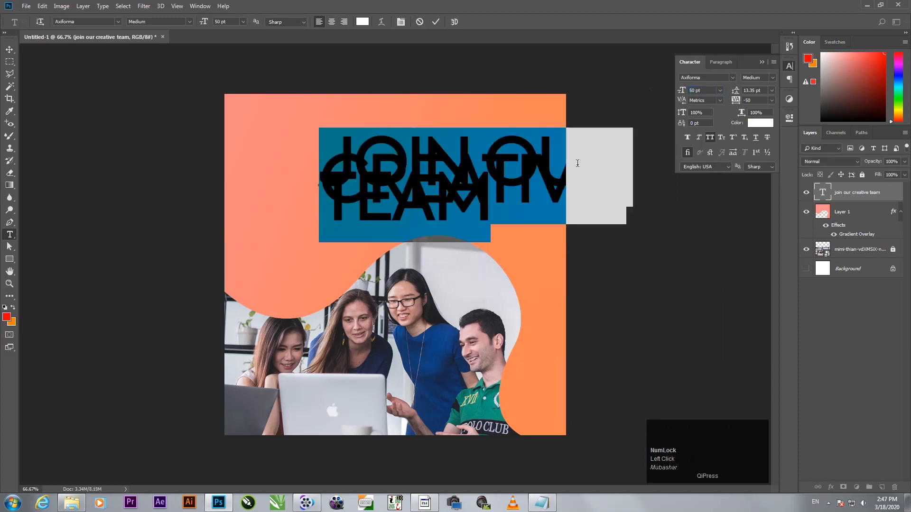
click(712, 91)
text(30)
key(Return)
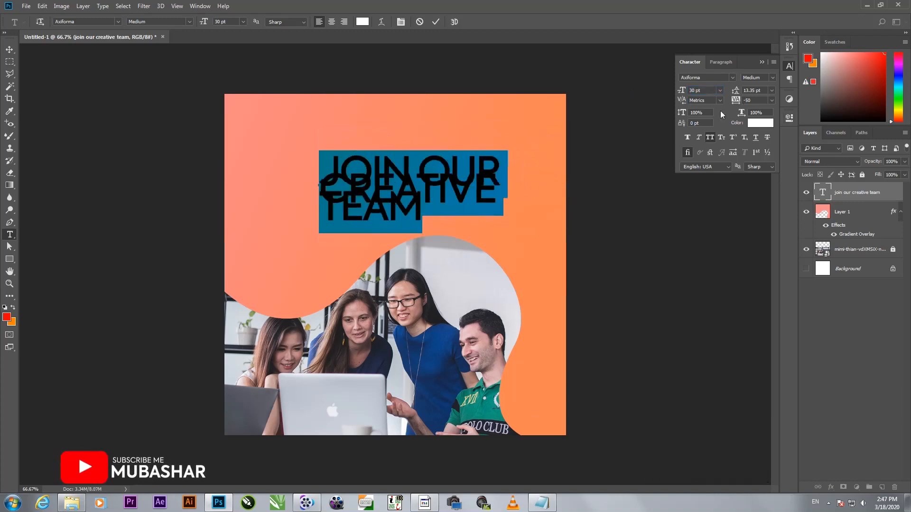
- Set the headline's tracking to 0 and its leading to Auto
click(771, 101)
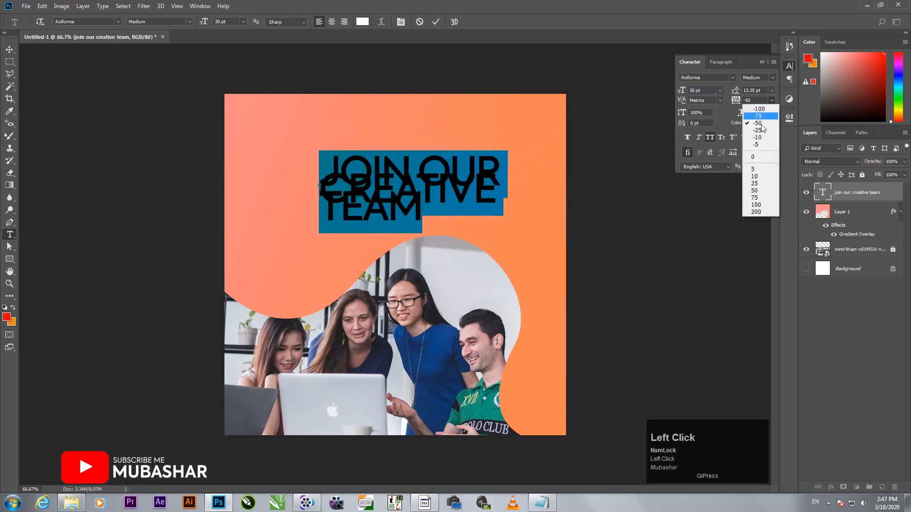
click(761, 155)
click(772, 90)
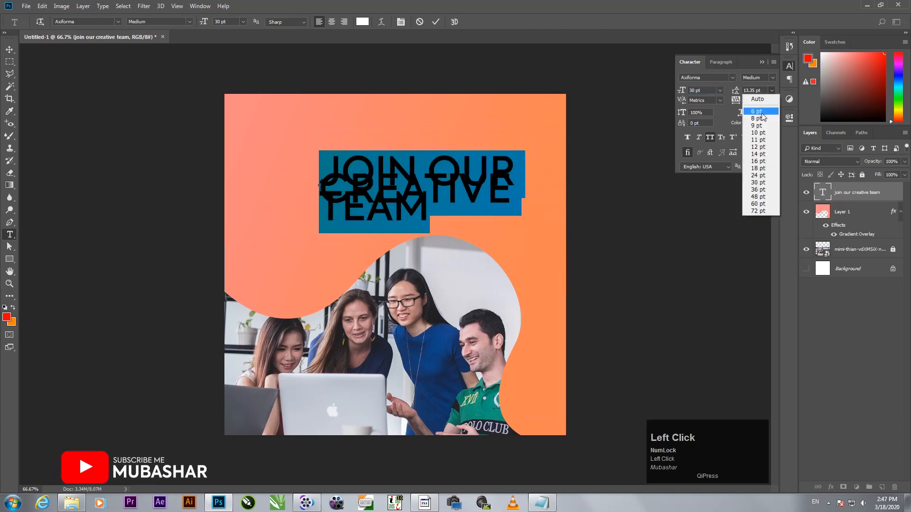
click(754, 97)
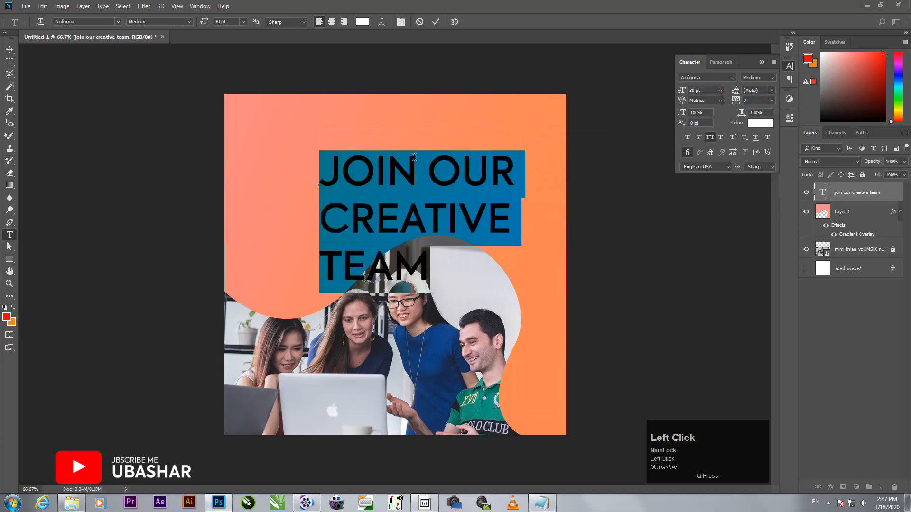
- Join "team" onto the "creative" line so the headline has two lines, and move it to the canvas's upper-left area
click(321, 260)
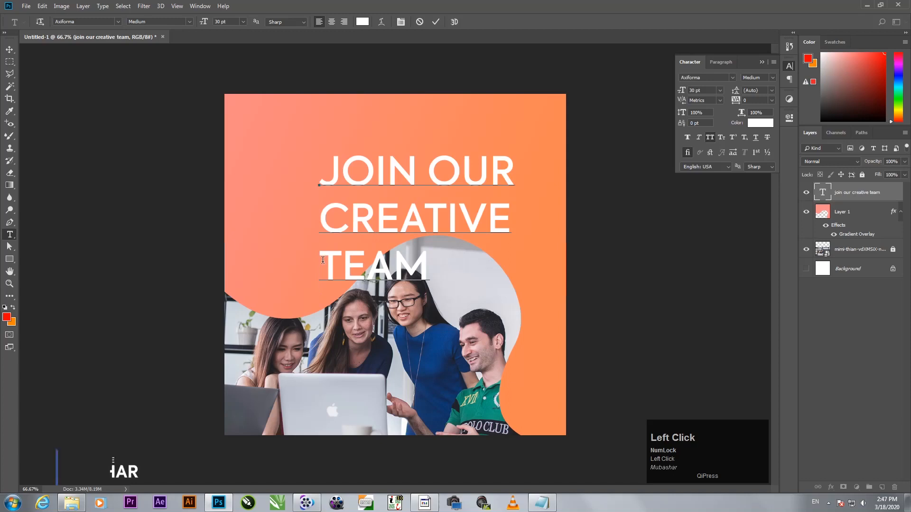
key(BackSpace)
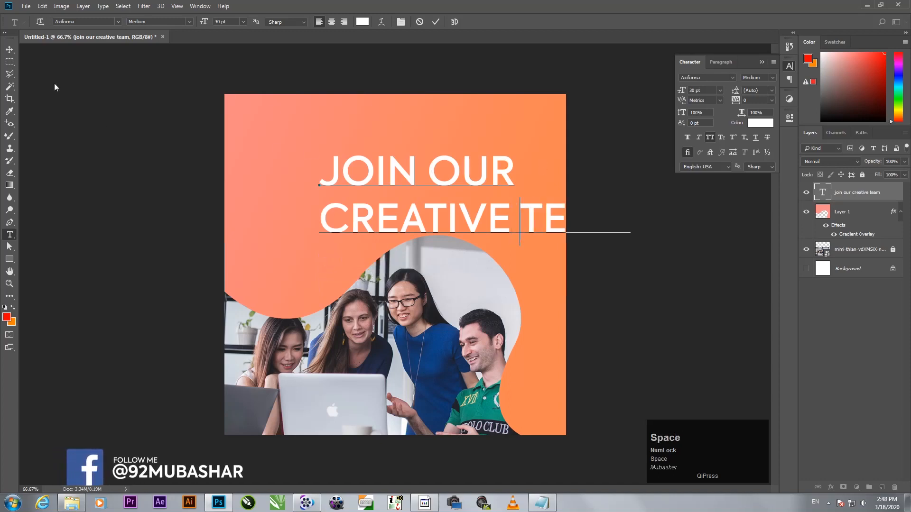
click(10, 49)
drag(391, 176, 311, 135)
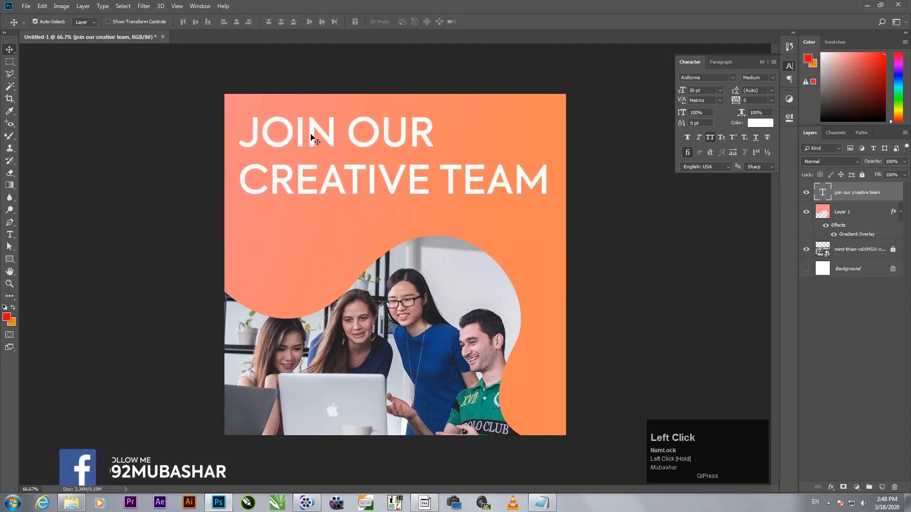
- Turn off All Caps for the headline and tighten its tracking to -50
click(710, 137)
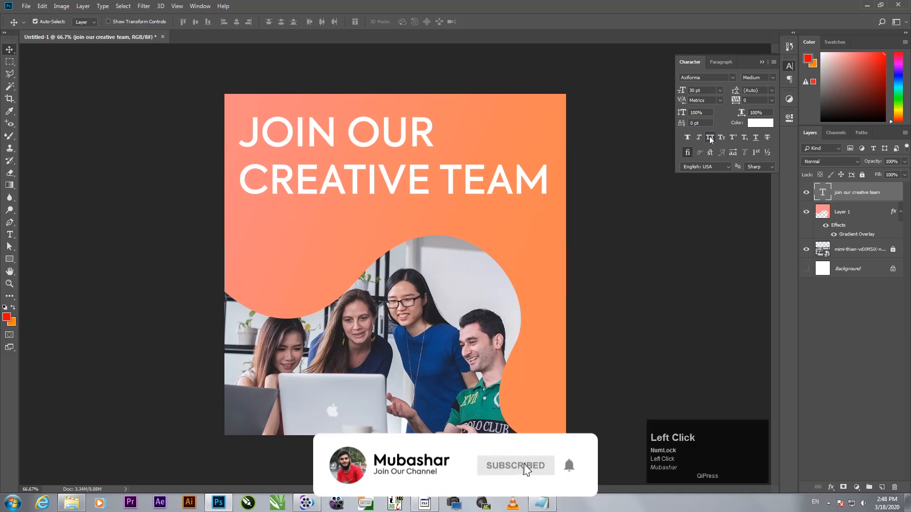
drag(366, 187, 363, 182)
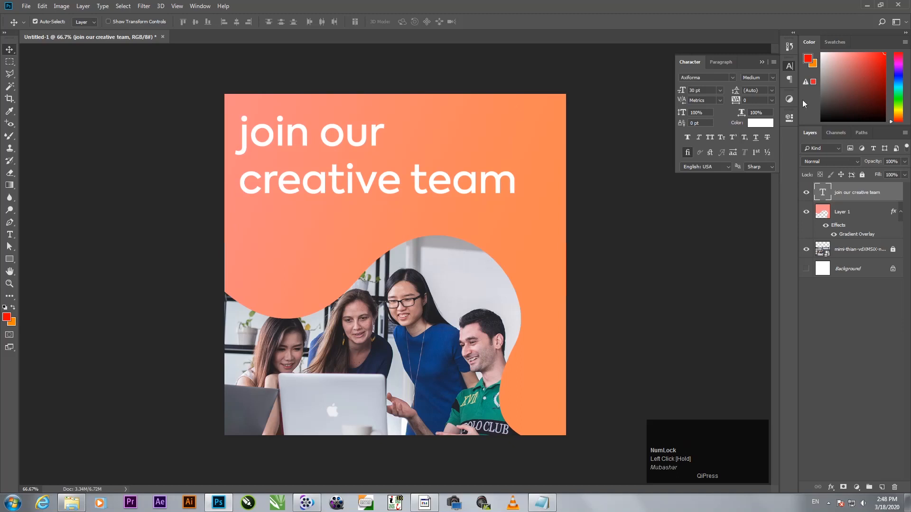
click(772, 100)
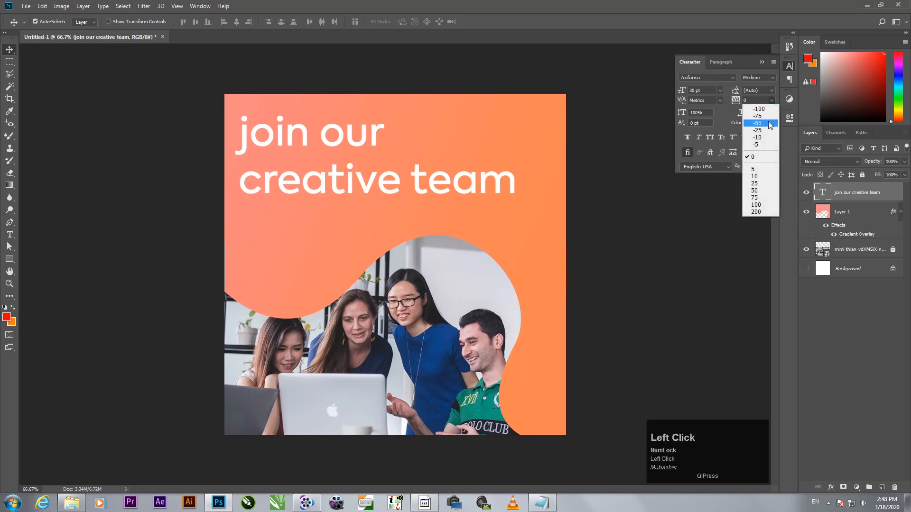
click(769, 124)
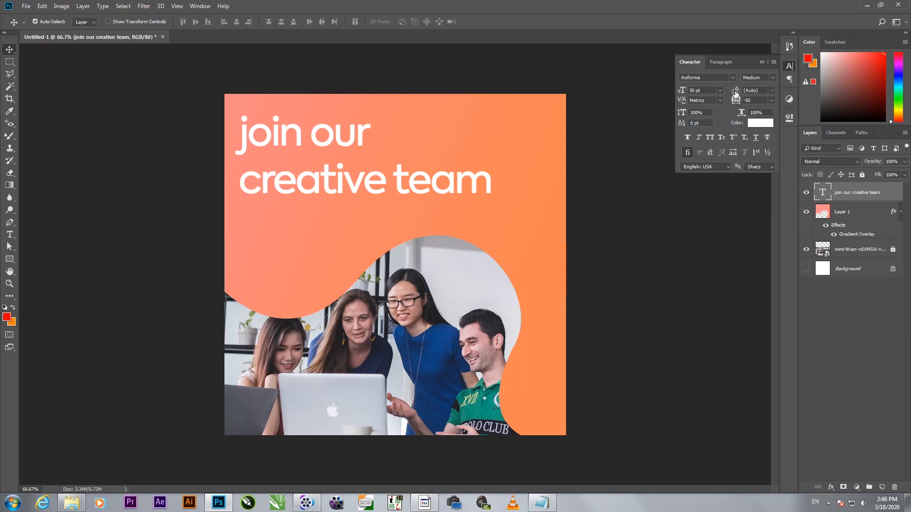
- Reduce the headline's leading to 28.24 pt and nudge the text slightly upward
click(773, 94)
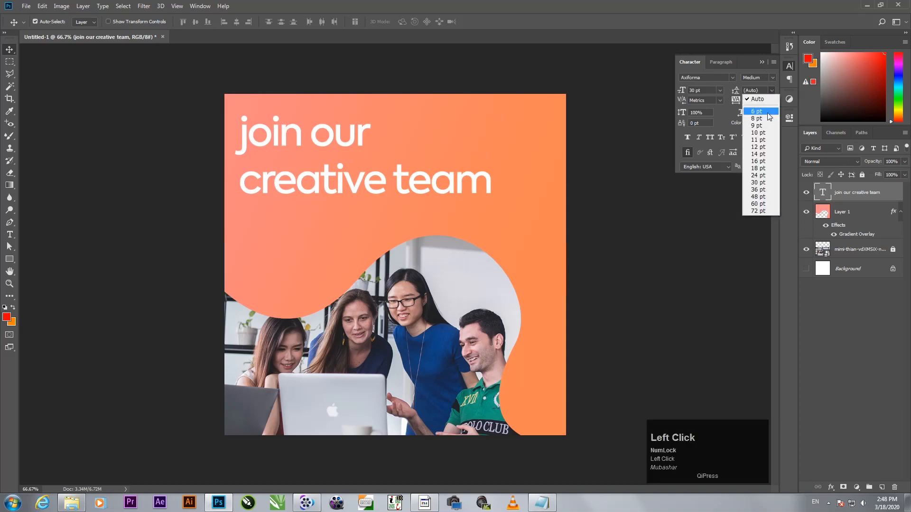
click(737, 98)
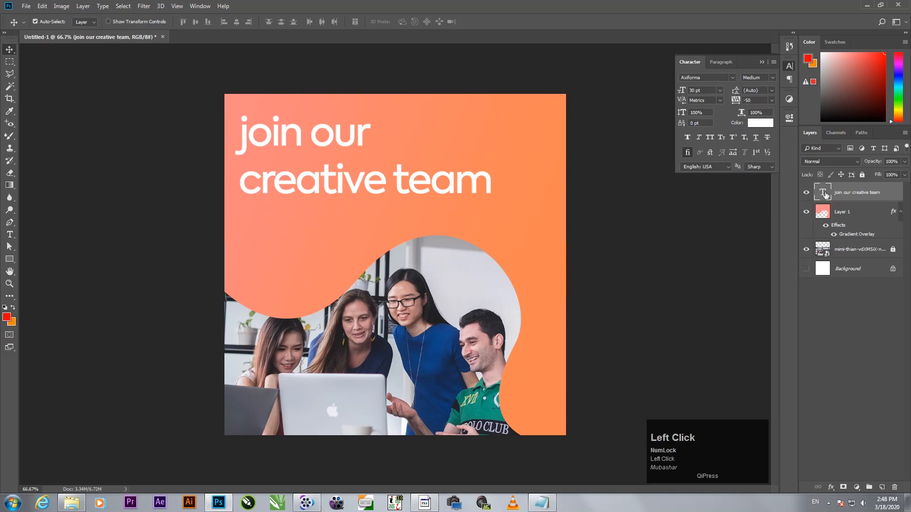
double_click(825, 192)
drag(733, 90, 730, 91)
click(850, 308)
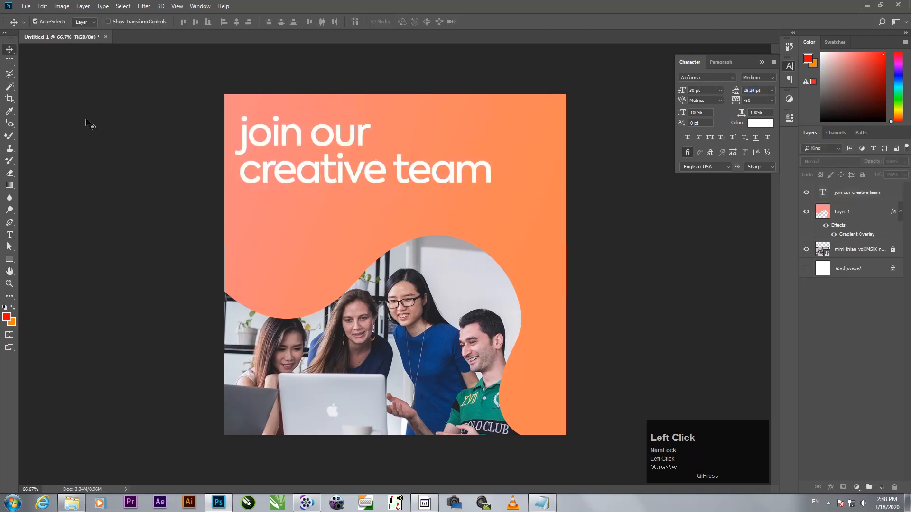
drag(300, 177, 298, 170)
- Switch to the Notepad document and copy the lines "start your new career with our company"
click(542, 503)
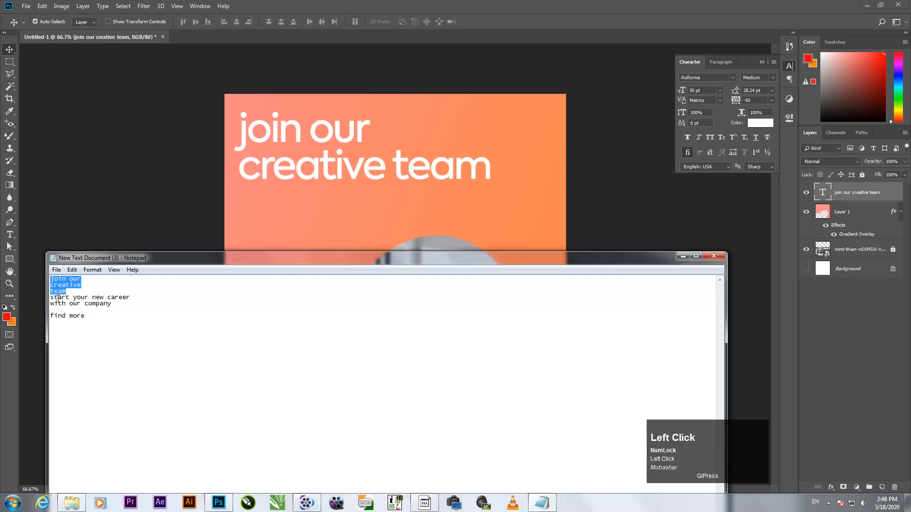
drag(51, 298, 110, 305)
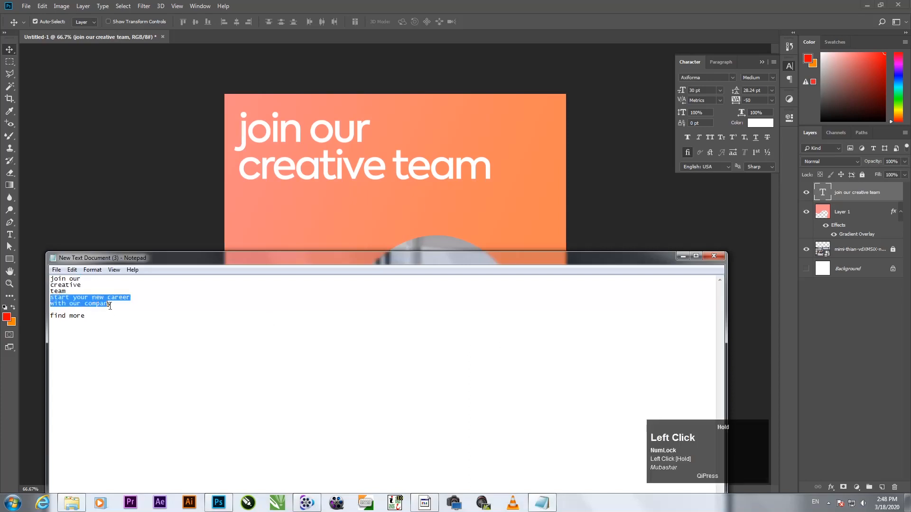
right_click(110, 303)
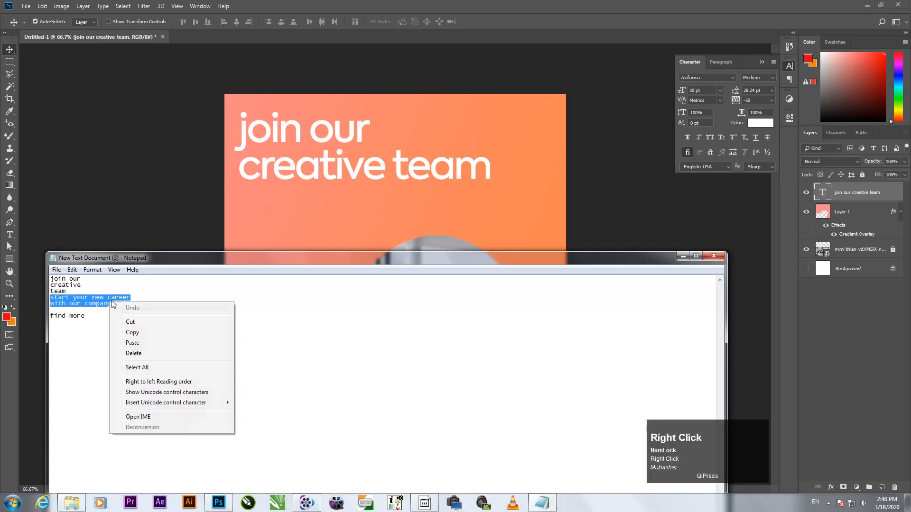
click(130, 333)
- Return to Photoshop and paste the copied lines as a new text layer below the headline
click(682, 257)
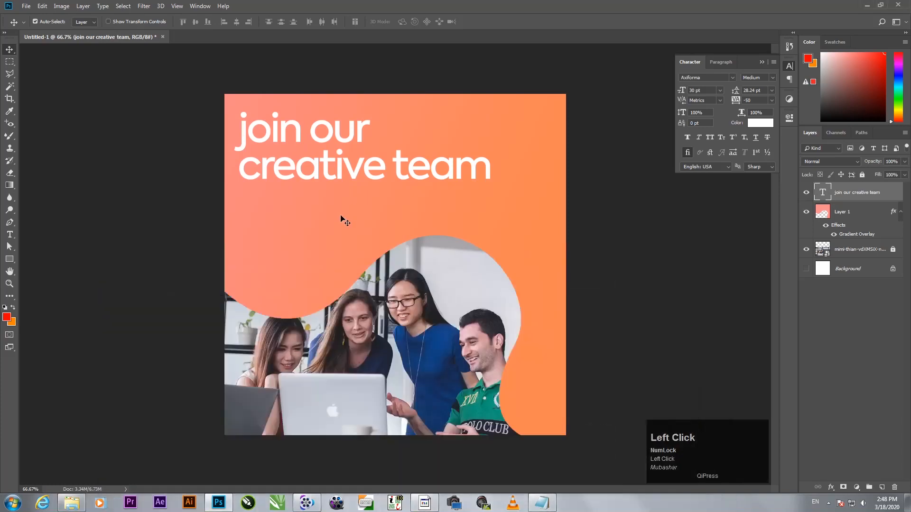
key(t)
click(340, 220)
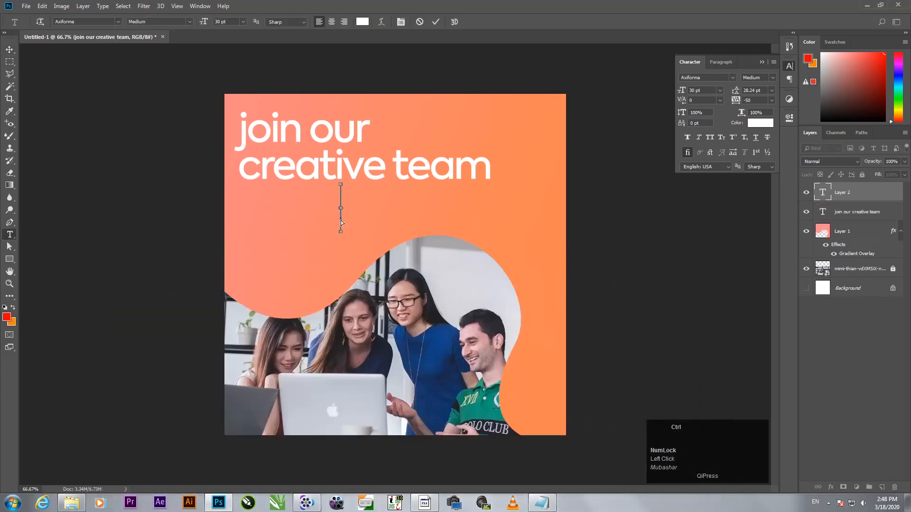
key(ctrl+v)
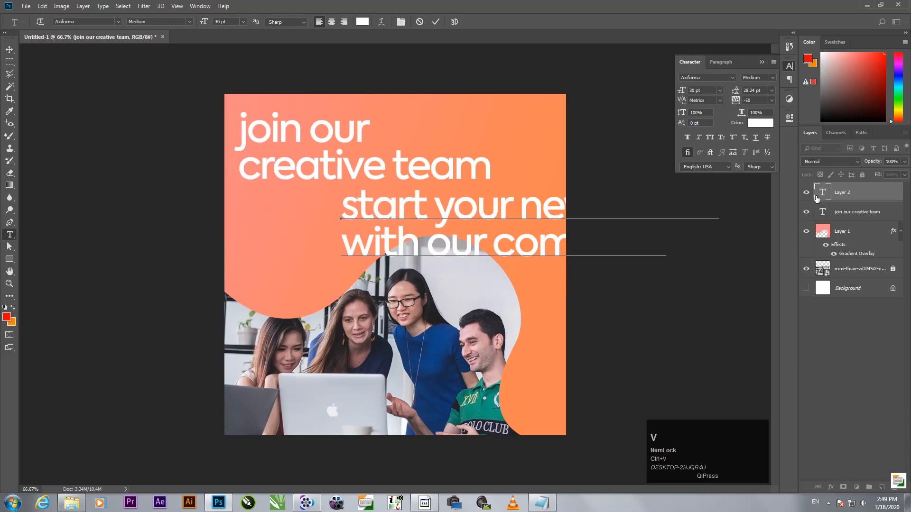
click(822, 192)
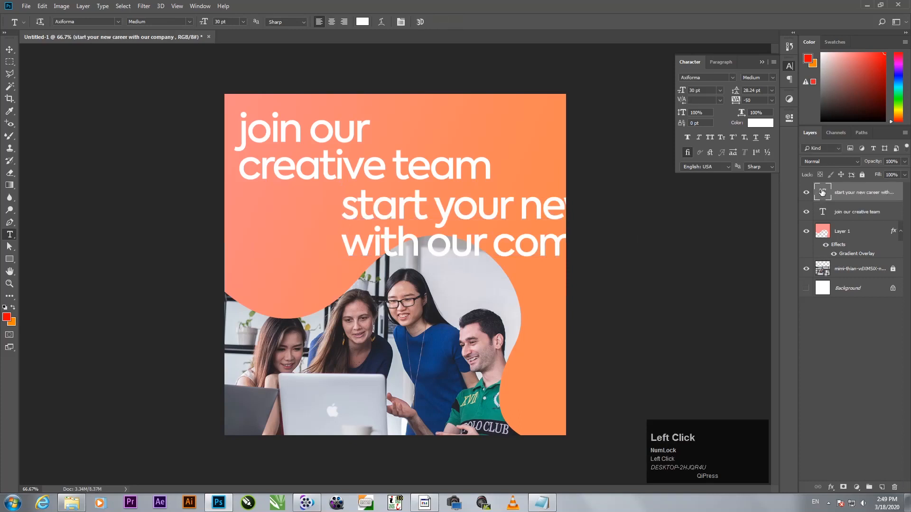
- Set the "start your new career with our company" text to 8 pt with 8.24 pt leading
double_click(822, 192)
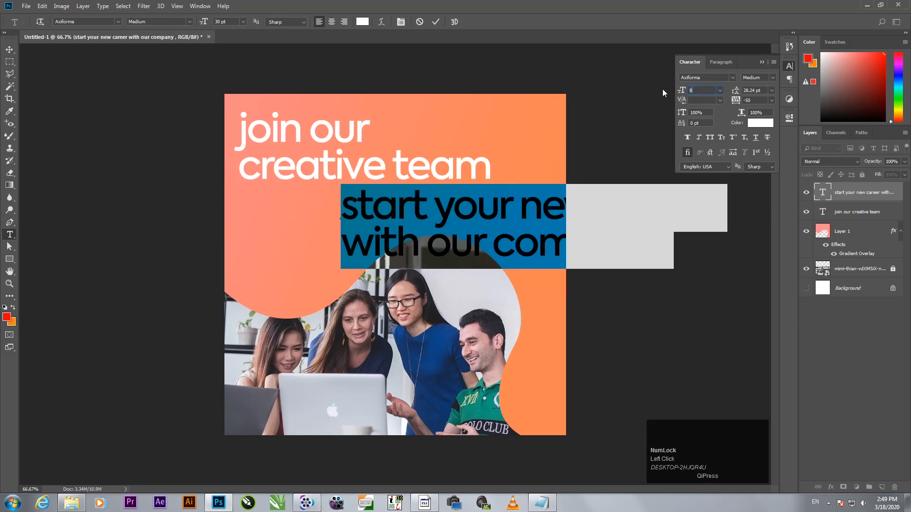
text(8)
key(Return)
drag(341, 214, 471, 253)
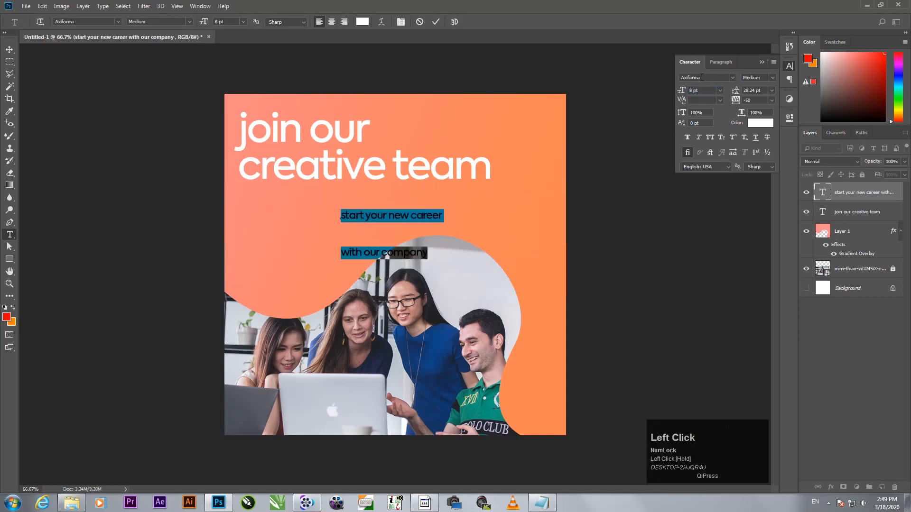
drag(736, 92, 727, 95)
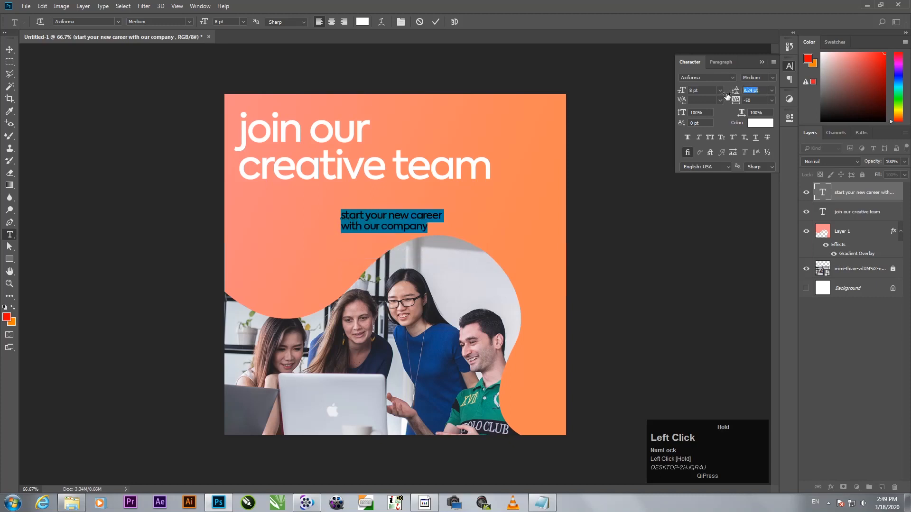
click(860, 326)
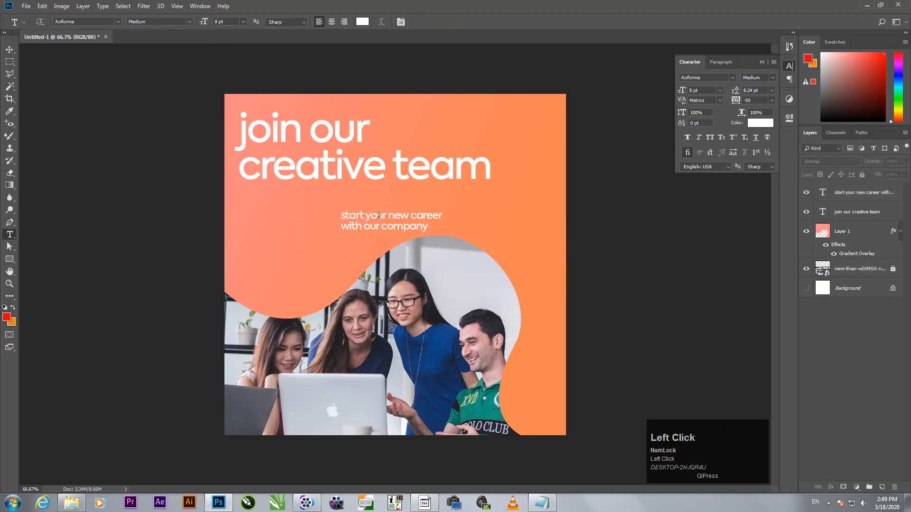
- Move the "start your new career" text left to line up under the headline's left edge, and select the headline layer
click(9, 50)
drag(349, 230, 279, 228)
click(324, 163)
right_click(324, 163)
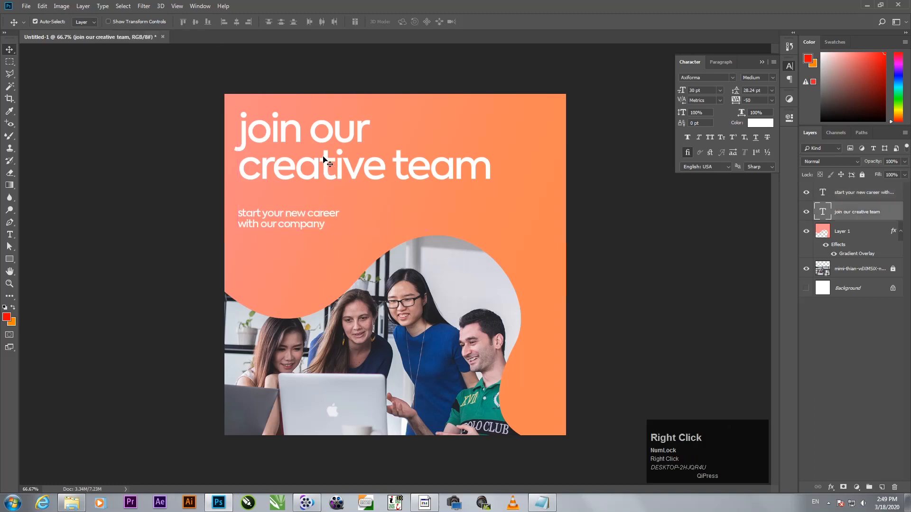
click(354, 168)
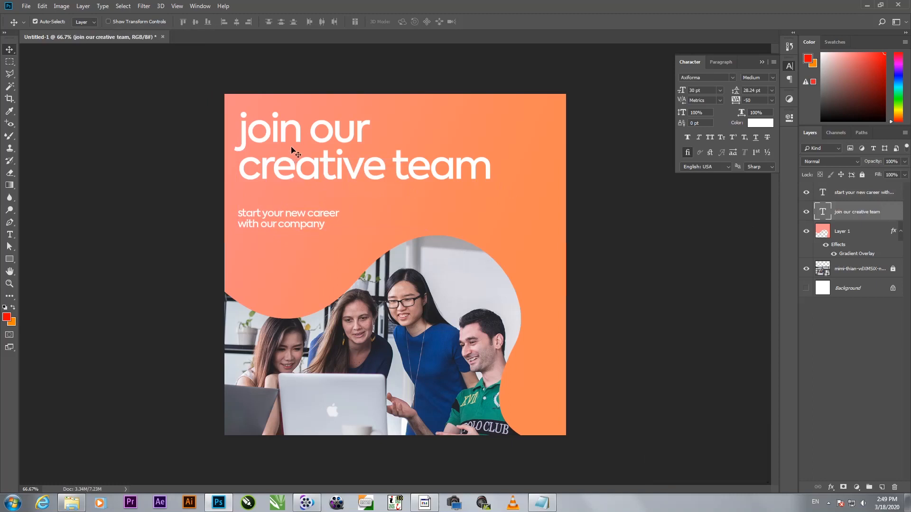
- Set the "join our creative team" headline to Bold and nudge the "start your new career" text slightly lower
click(771, 79)
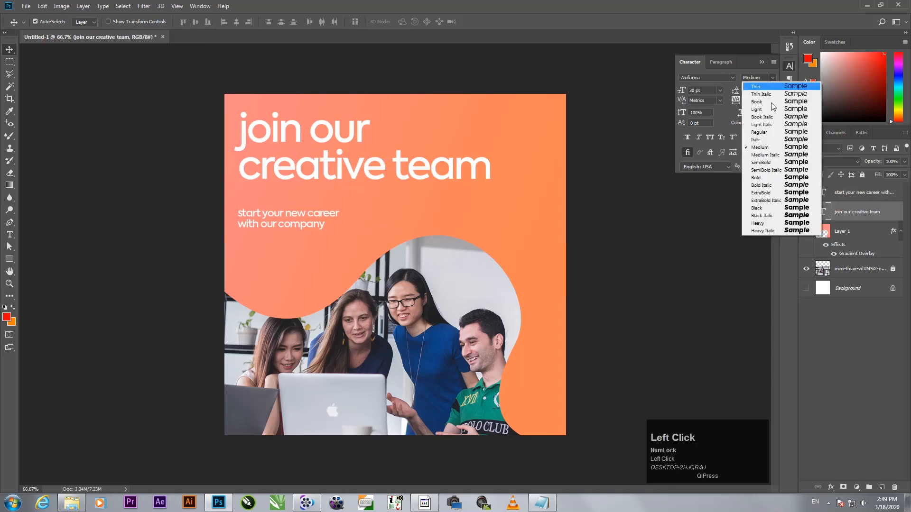
click(768, 178)
drag(319, 174, 319, 173)
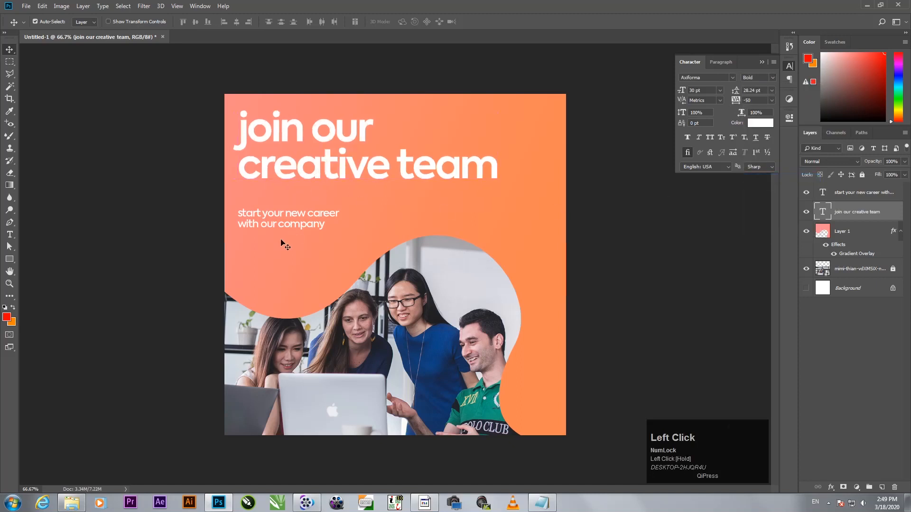
drag(288, 217, 290, 221)
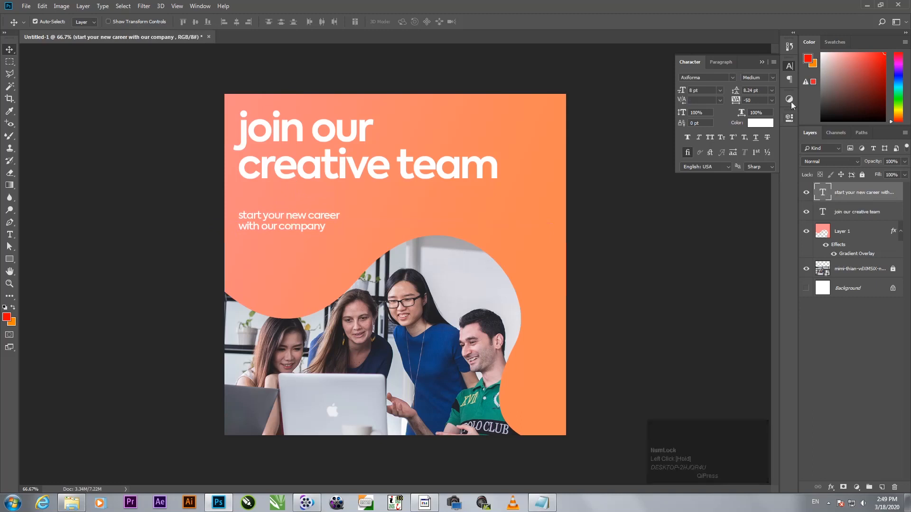
- Try Book Italic on the "start your new career with our company" text and settle on the Light font style
click(771, 78)
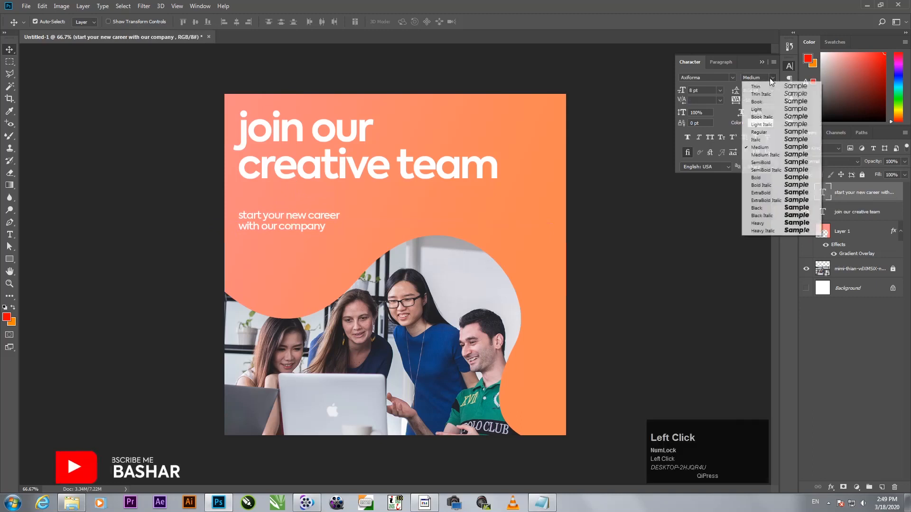
click(767, 117)
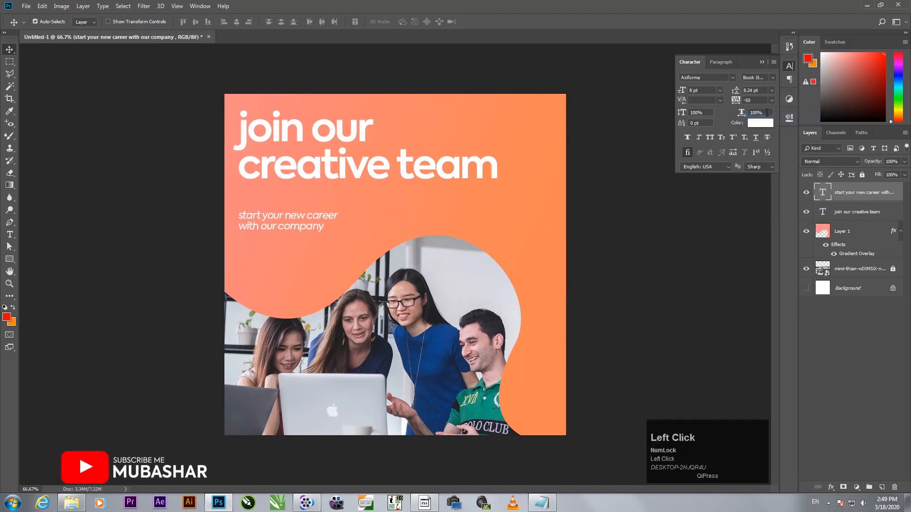
click(764, 78)
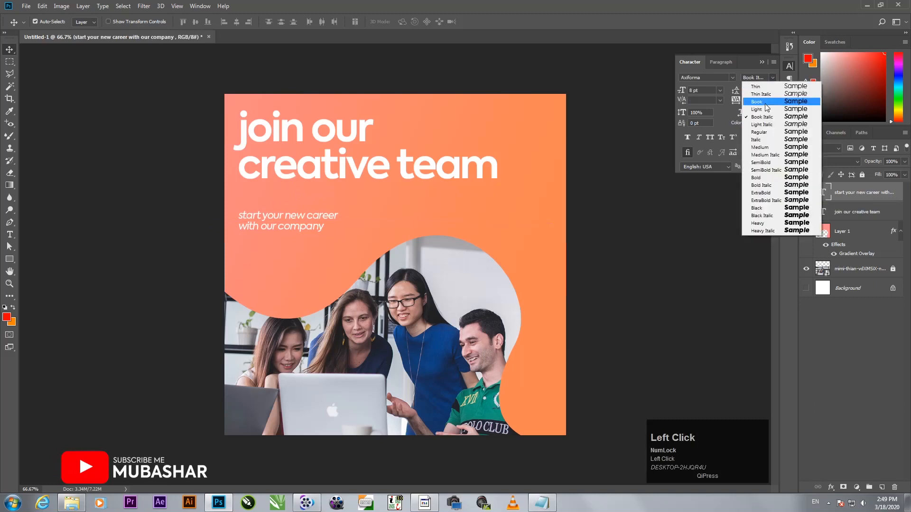
click(759, 110)
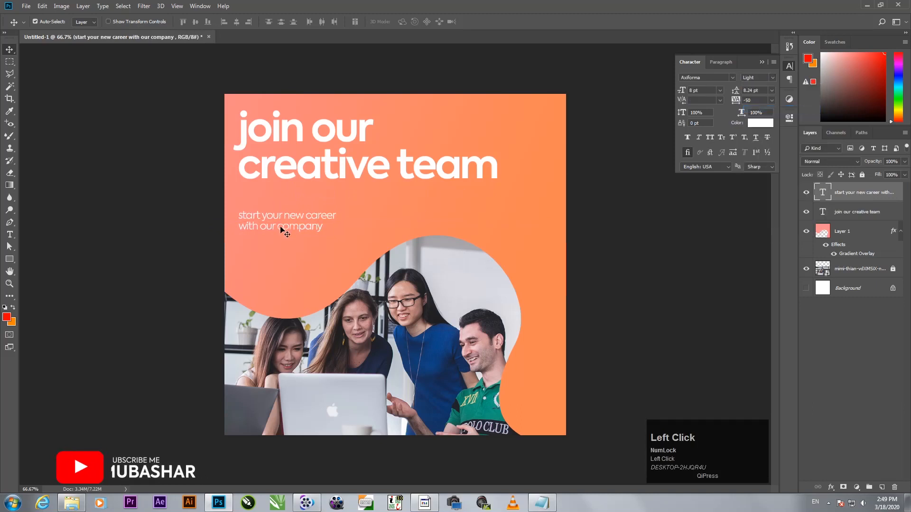
click(318, 220)
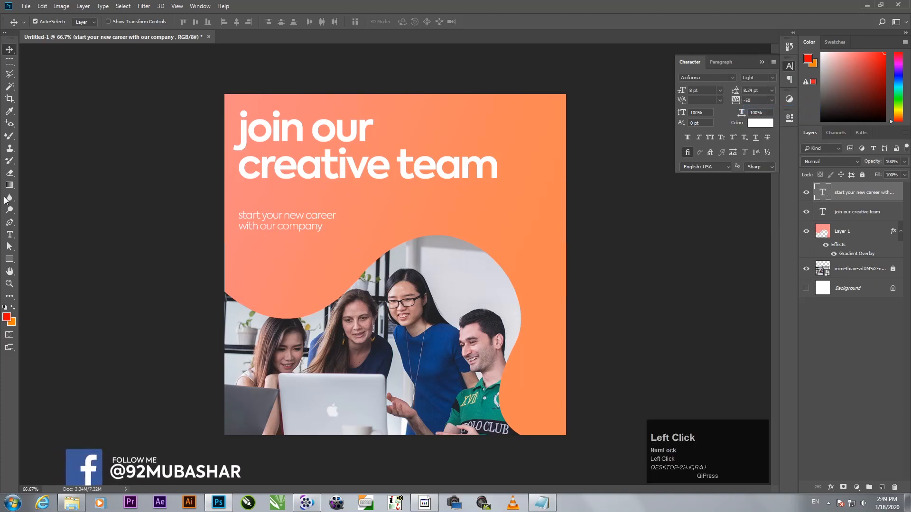
- Set only the words "our company" in the subheading to the Medium font style
click(9, 237)
drag(261, 226, 338, 231)
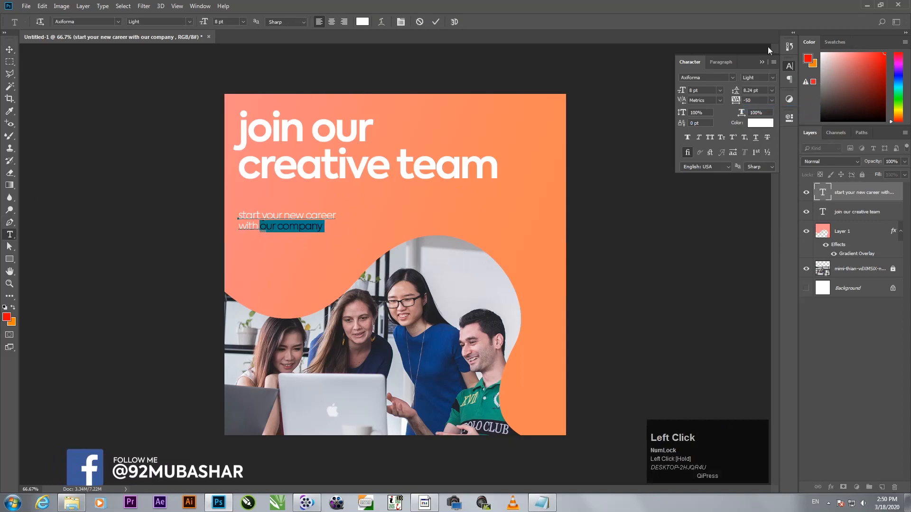
click(773, 76)
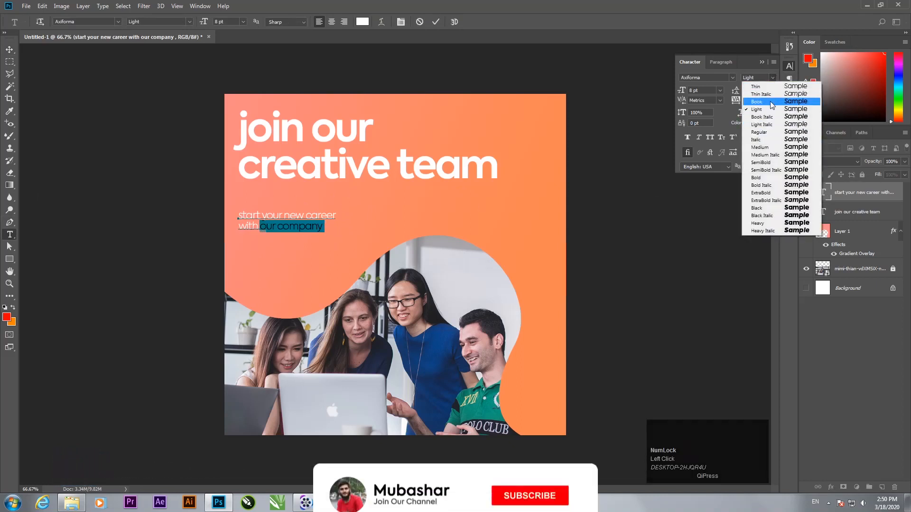
click(771, 148)
click(9, 51)
- Move the subheading and the headline slightly down and deselect all layers
drag(272, 228, 272, 227)
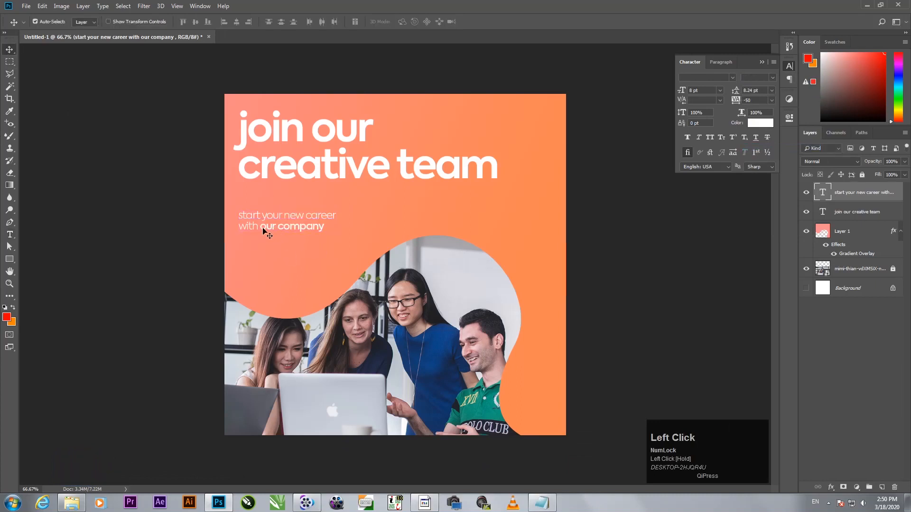
drag(263, 226, 263, 226)
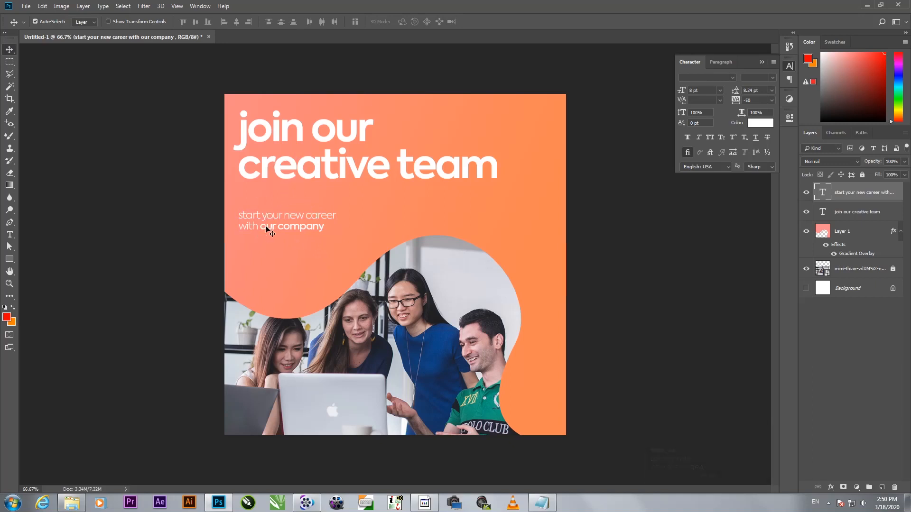
drag(266, 227, 266, 228)
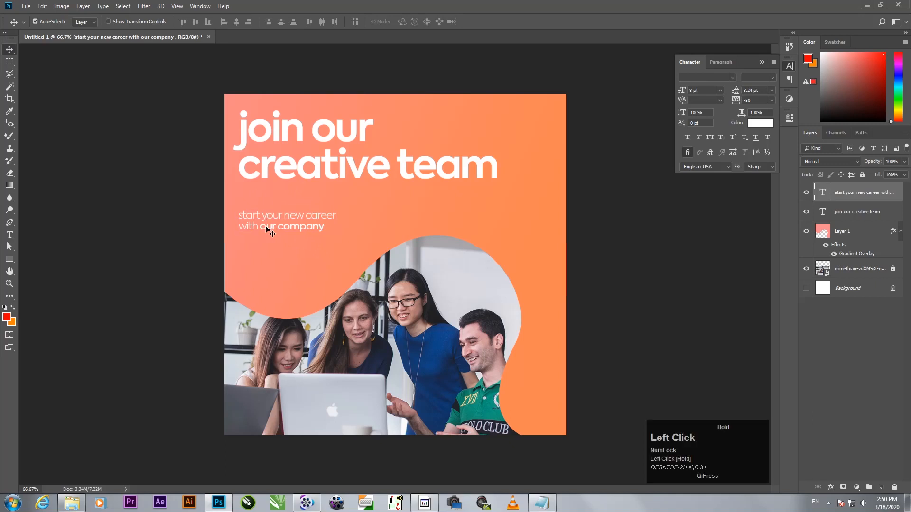
drag(266, 228, 267, 230)
drag(278, 179, 280, 180)
click(815, 337)
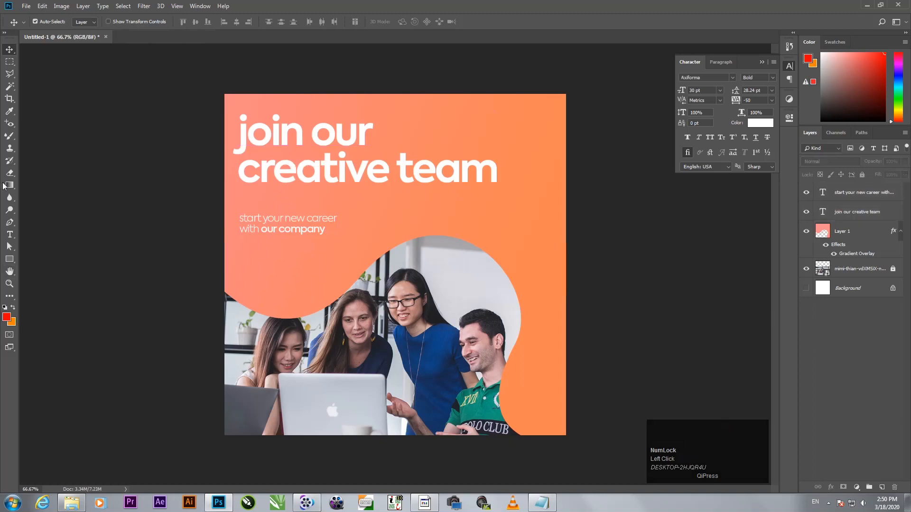
- Draw a white rectangle about 103 x 10 px just above the subheading and round its corners to 5 px
click(9, 259)
drag(241, 211, 273, 208)
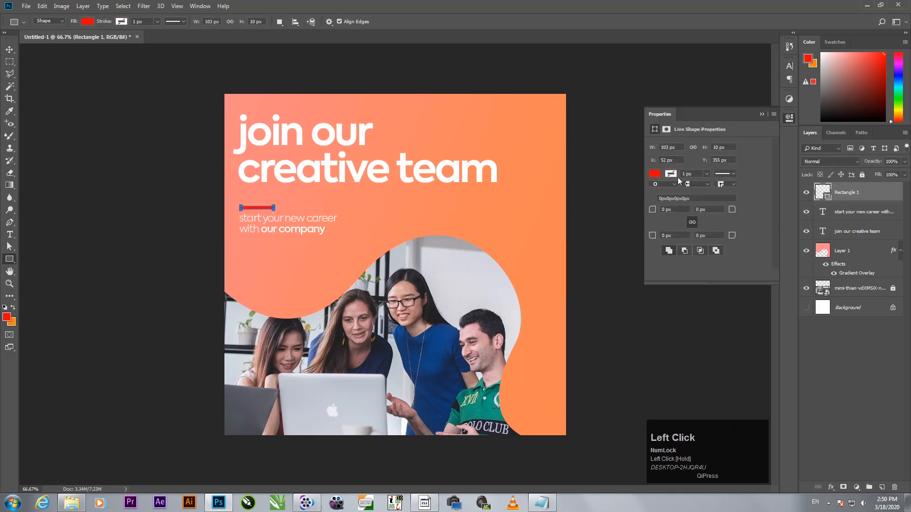
click(654, 174)
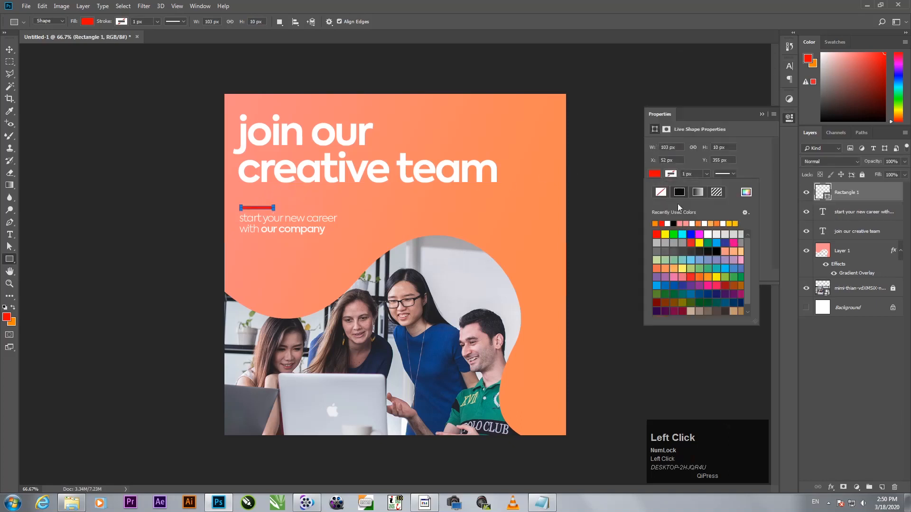
click(708, 234)
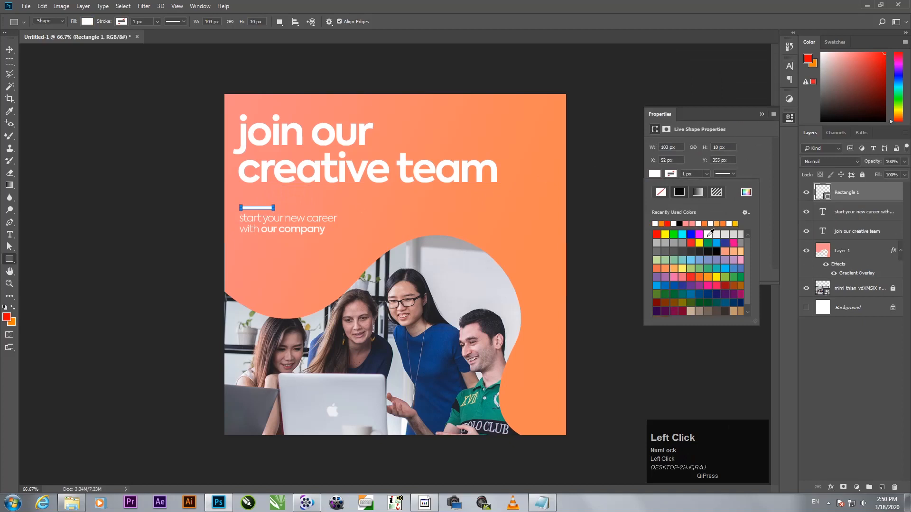
click(738, 172)
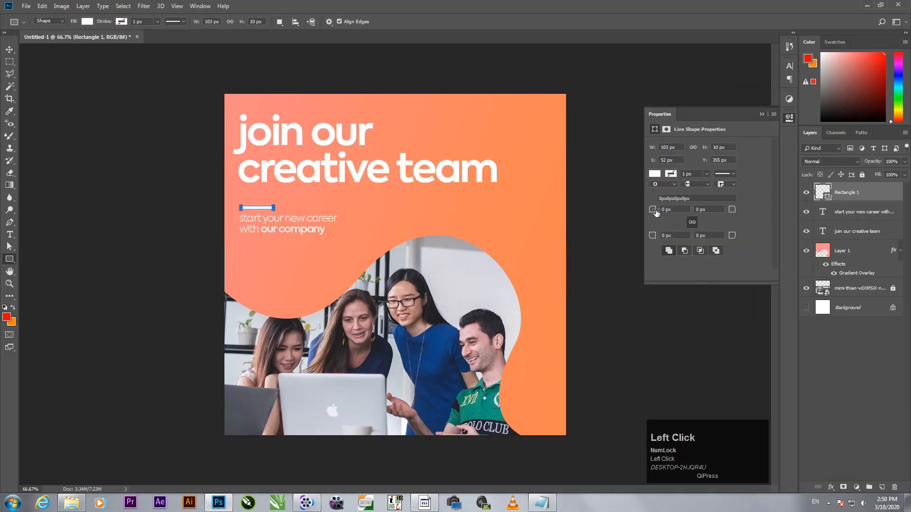
drag(656, 212, 773, 205)
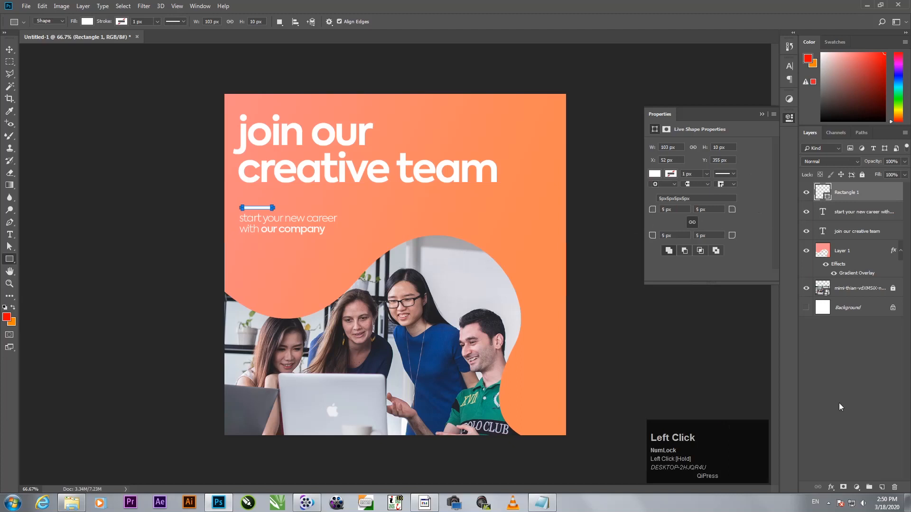
click(839, 353)
- Identify the gradient shape layer, Layer 1, by toggling its visibility, and lock all of its attributes
click(10, 49)
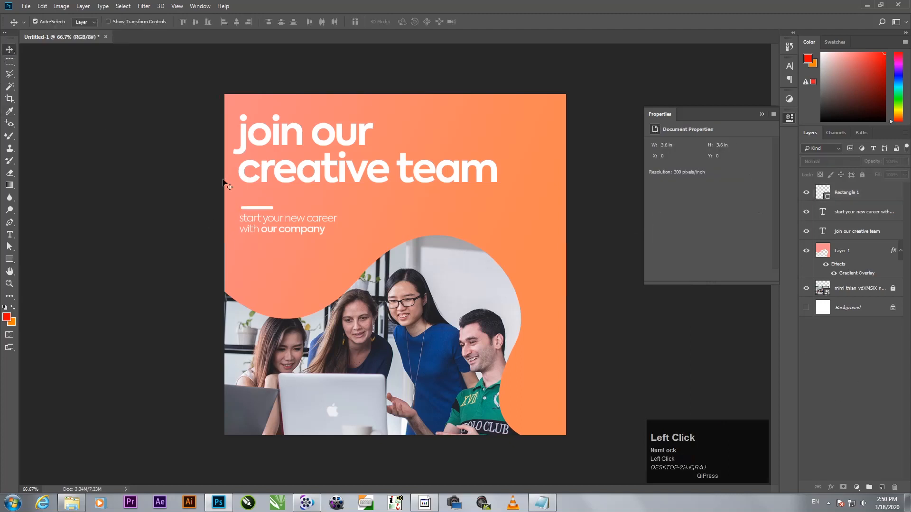
click(245, 207)
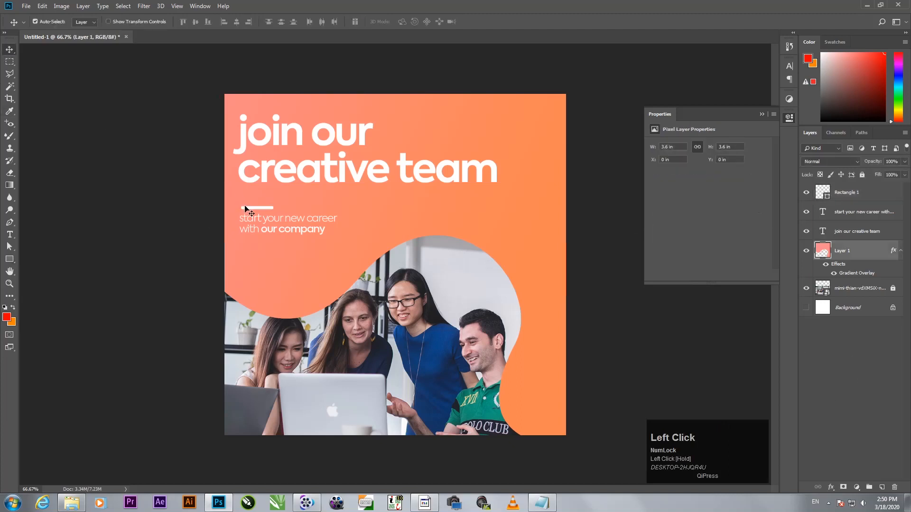
click(860, 199)
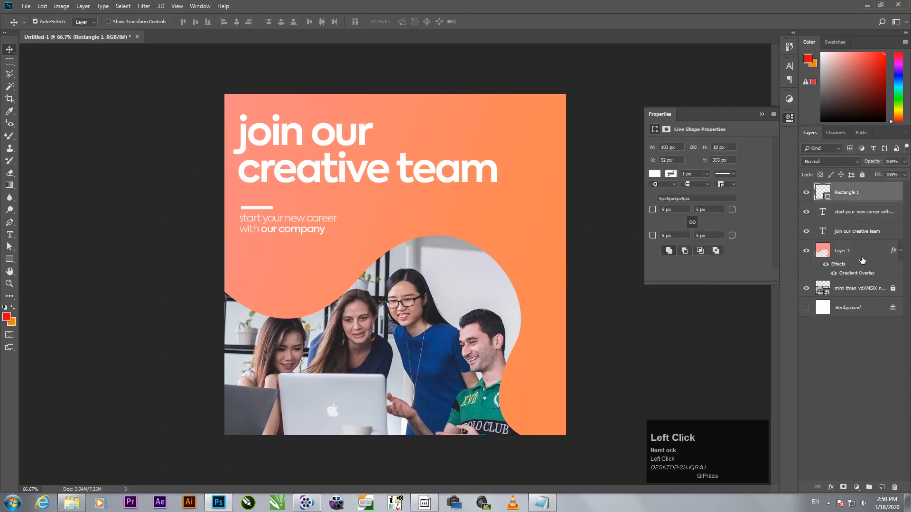
click(805, 252)
click(805, 253)
click(859, 255)
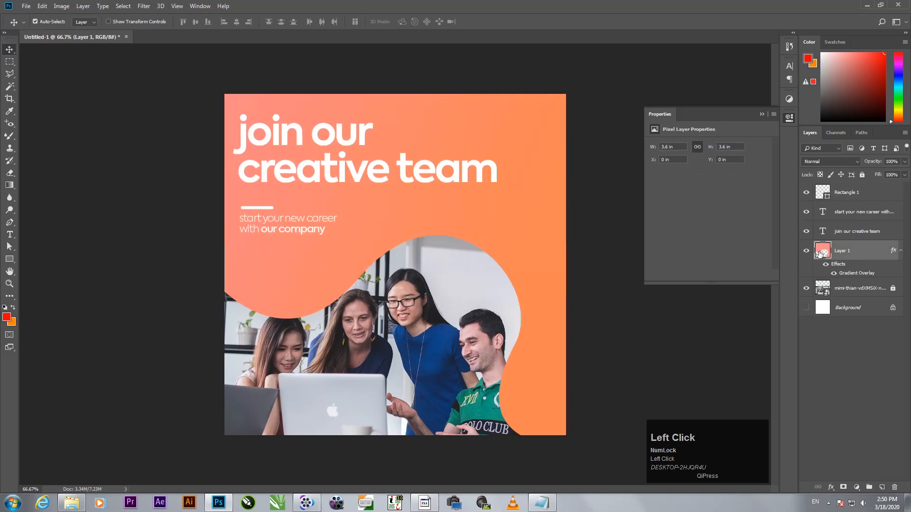
click(862, 174)
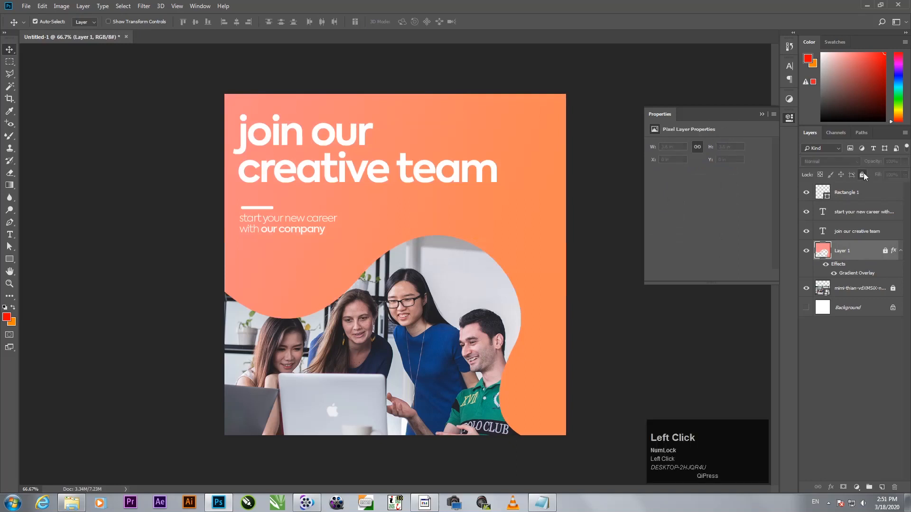
- Select the white bar and nudge it up slightly from the subheading
click(260, 208)
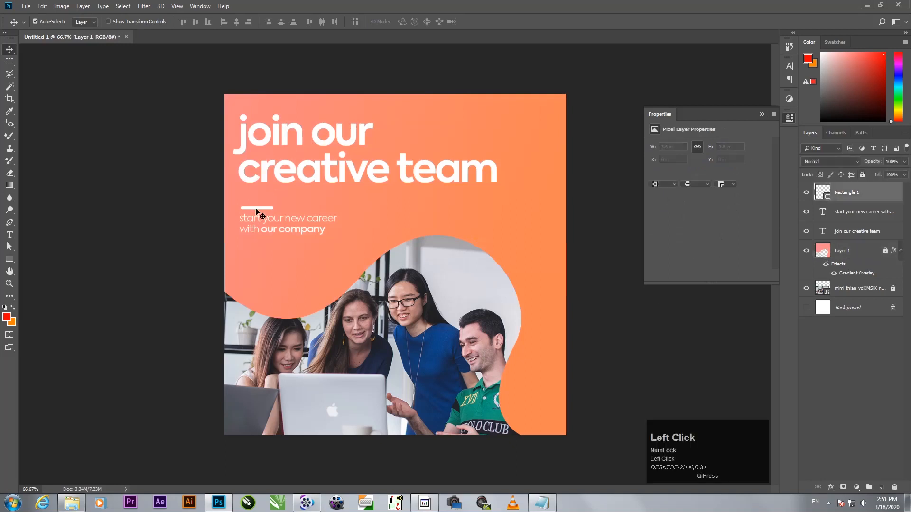
right_click(259, 210)
click(279, 214)
key(Up)
key(Up)
key(Up)
key(Up)
key(Up)
key(Up)
key(Down)
key(Down)
key(Down)
key(Down)
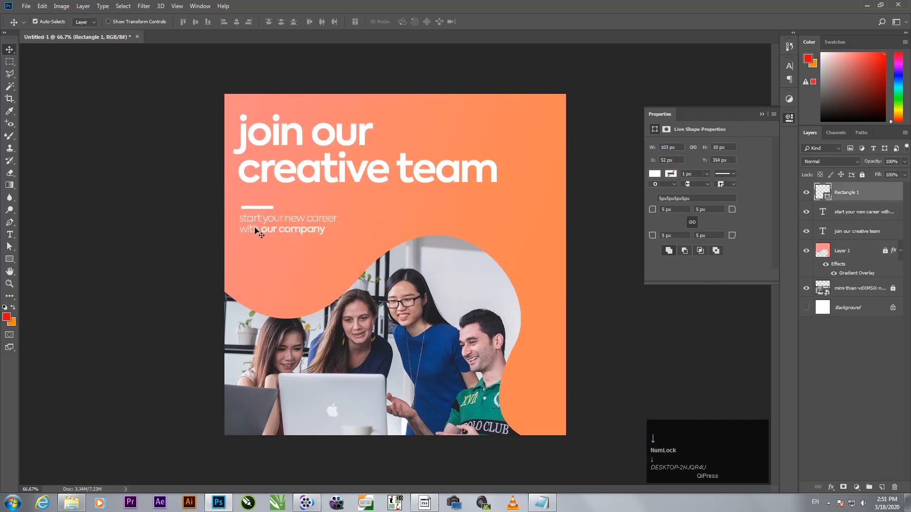
key(Up)
- Nudge the "join our creative team" headline down closer to the white bar and deselect all layers
right_click(261, 176)
click(274, 181)
key(Down)
key(Down)
key(Down)
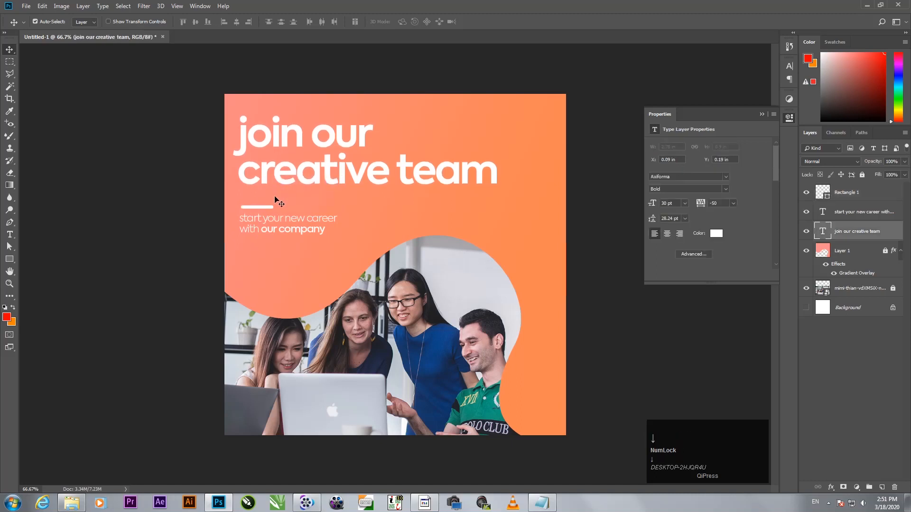
key(Down)
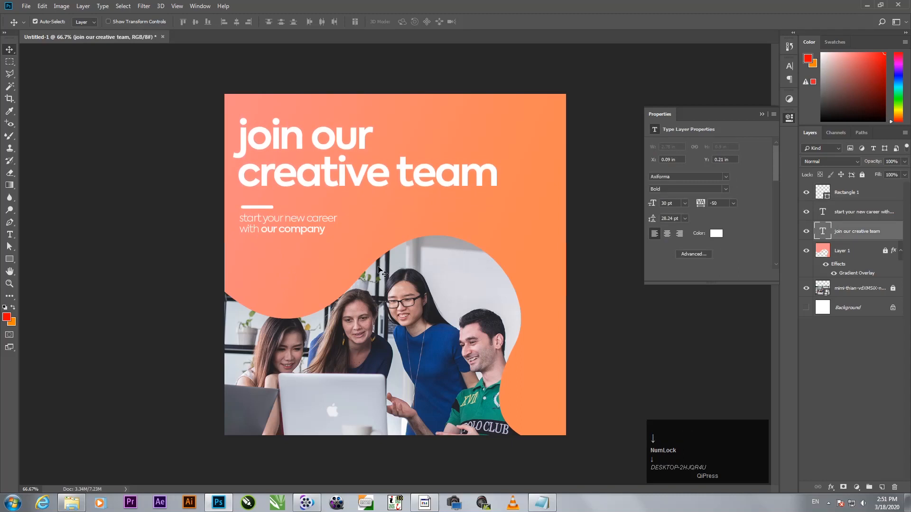
click(470, 447)
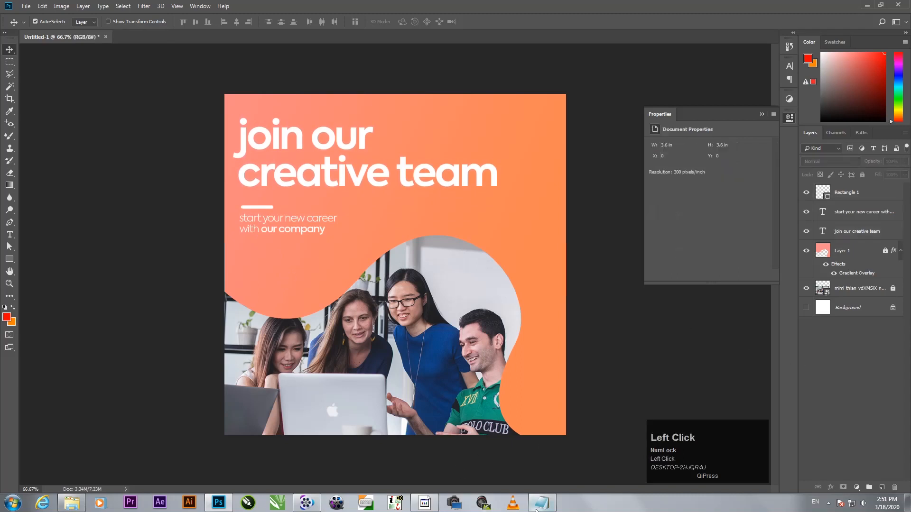
- Switch to the Notepad document, copy the line "find more" and minimize Notepad to return to Photoshop
click(536, 509)
drag(98, 322, 50, 316)
right_click(59, 318)
click(81, 350)
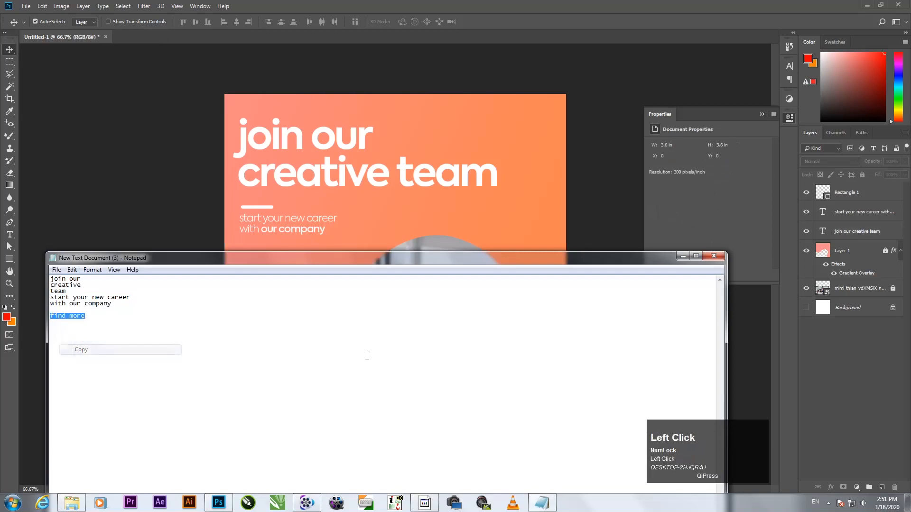
click(683, 256)
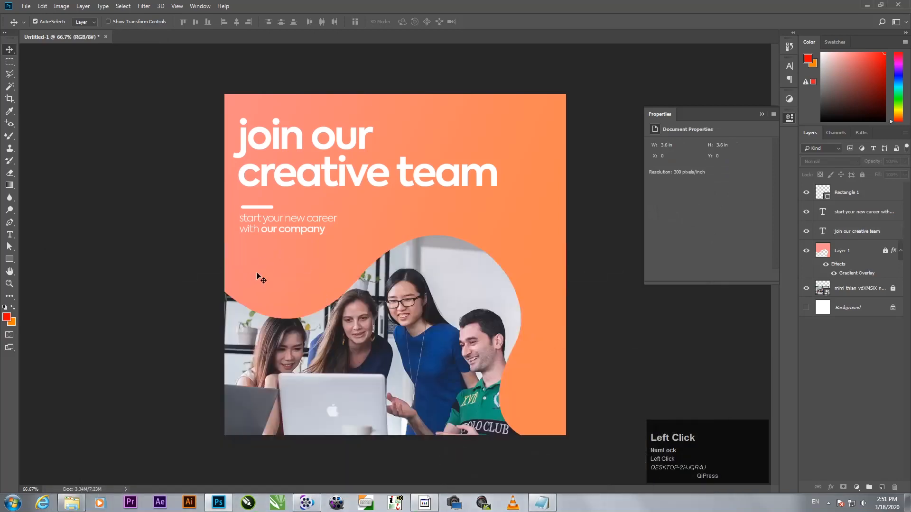
- Add the copied "find more" line as a new text layer below the subheading
key(t)
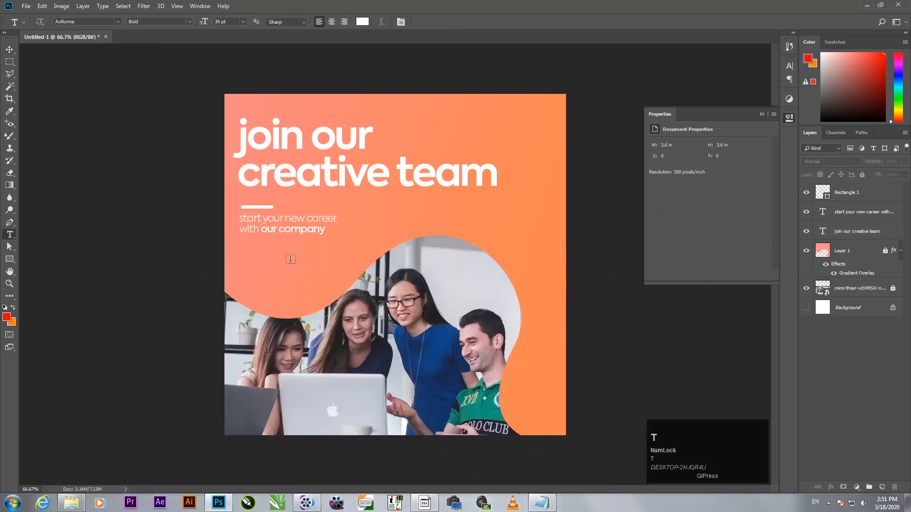
click(274, 262)
key(ctrl+v)
- Capitalize the first letters of the new text so it reads "Find More"
drag(274, 284, 282, 285)
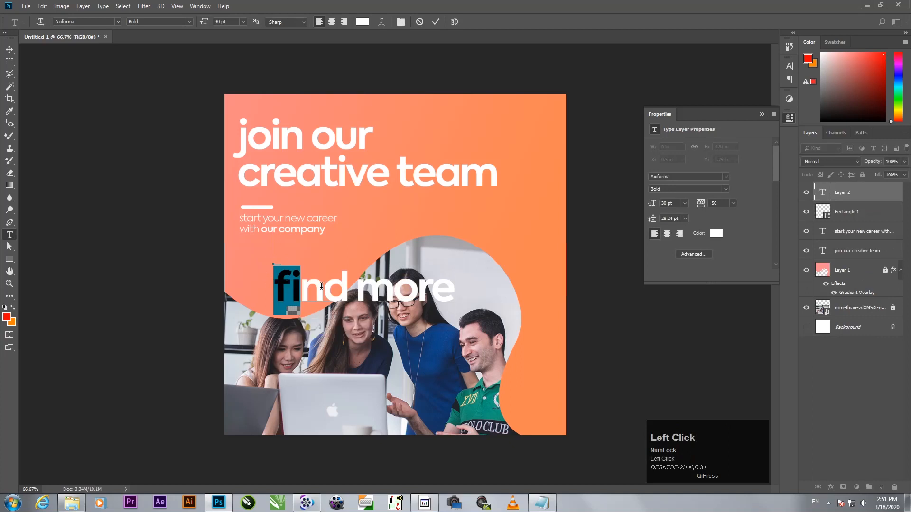
click(370, 283)
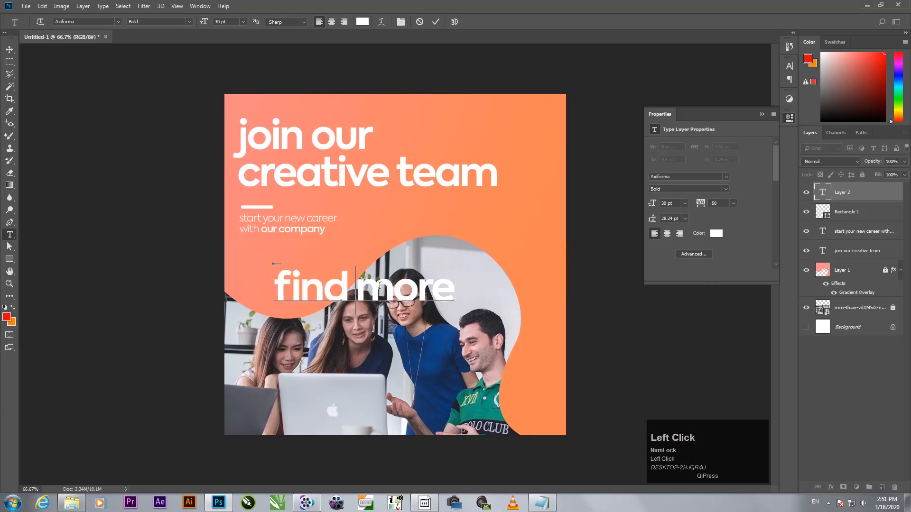
drag(379, 286, 390, 283)
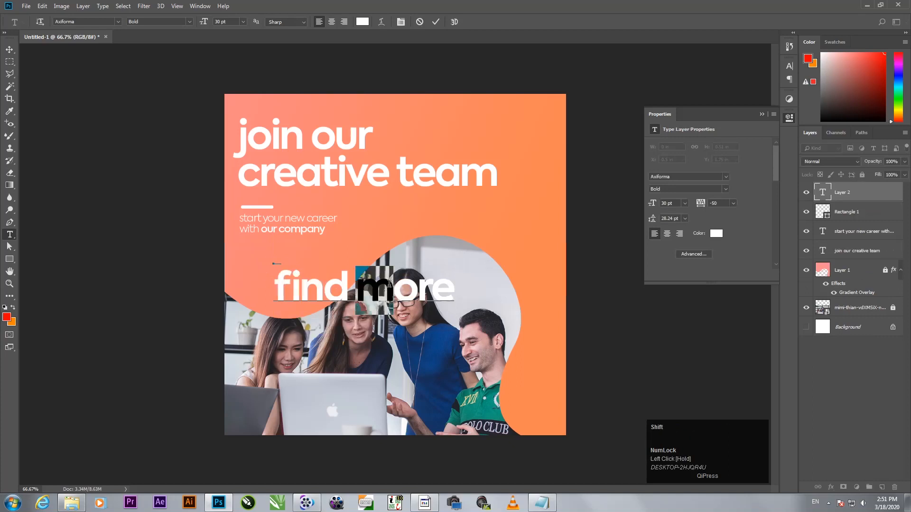
text(M)
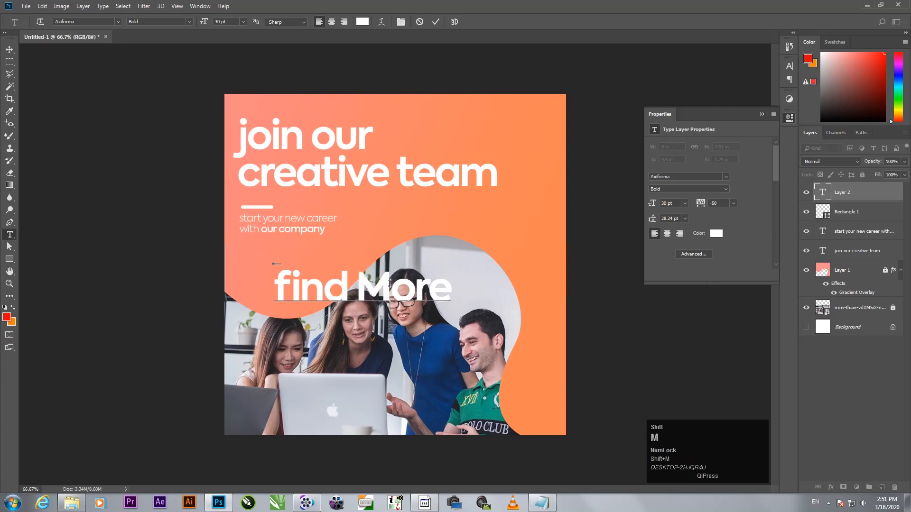
click(288, 289)
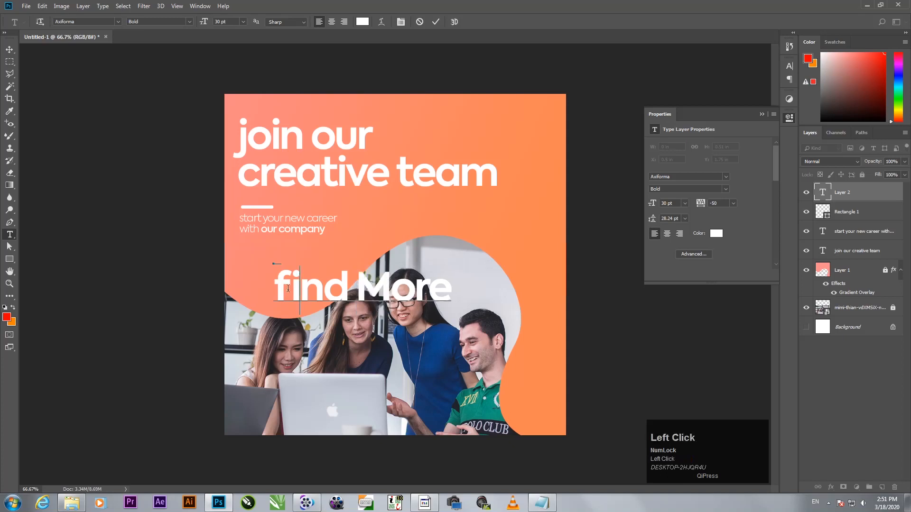
key(Left)
key(BackSpace)
text(F)
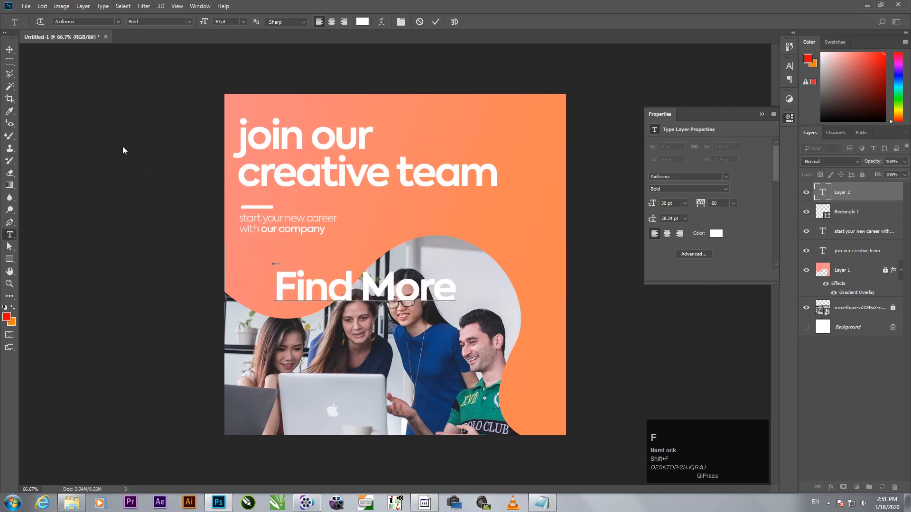
- Move the "Find More" text slightly up toward the subheading and set its font style to Regular
click(9, 50)
drag(316, 292, 303, 276)
click(789, 66)
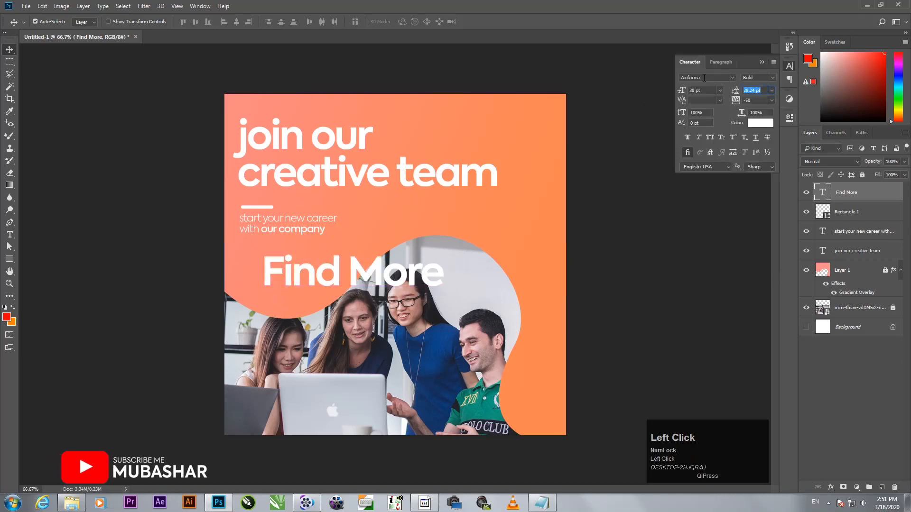
click(763, 77)
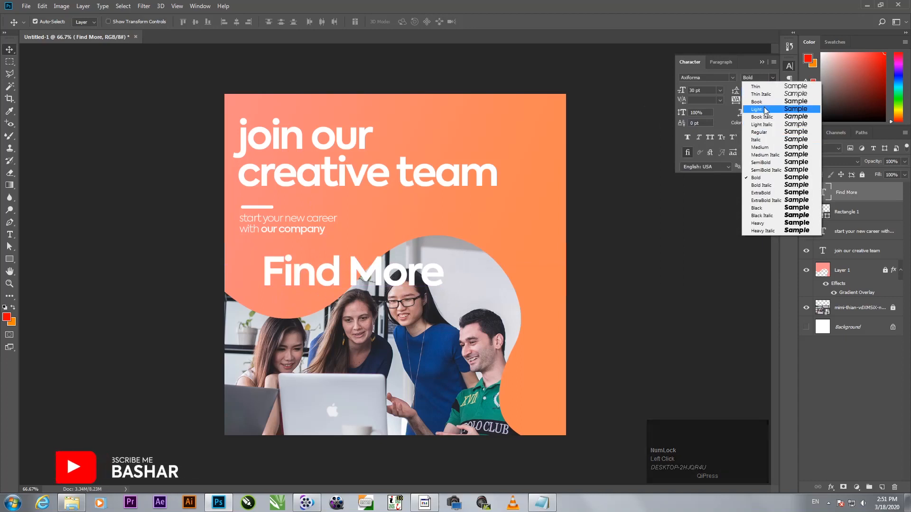
click(764, 132)
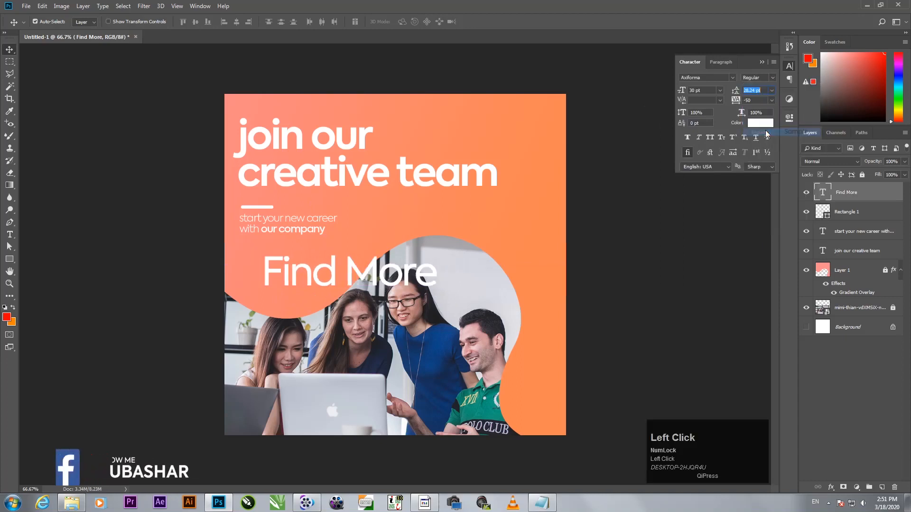
text(t)
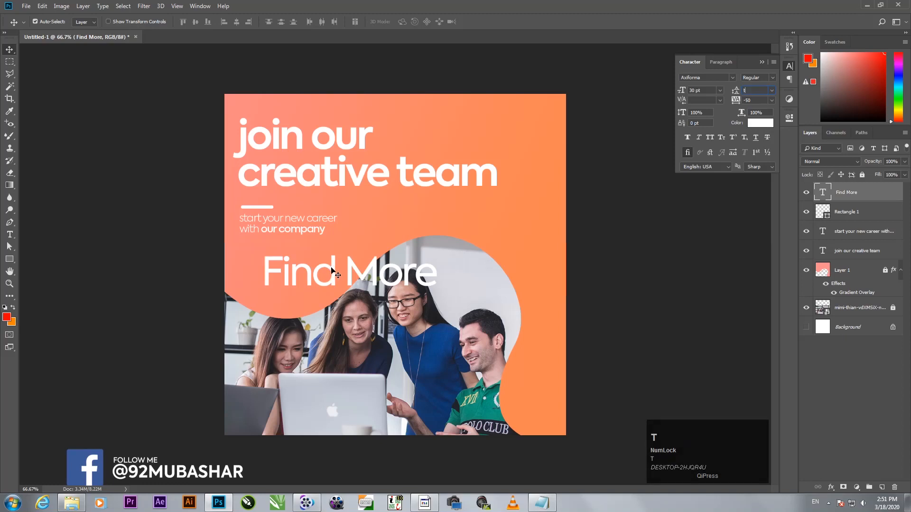
click(822, 194)
click(456, 187)
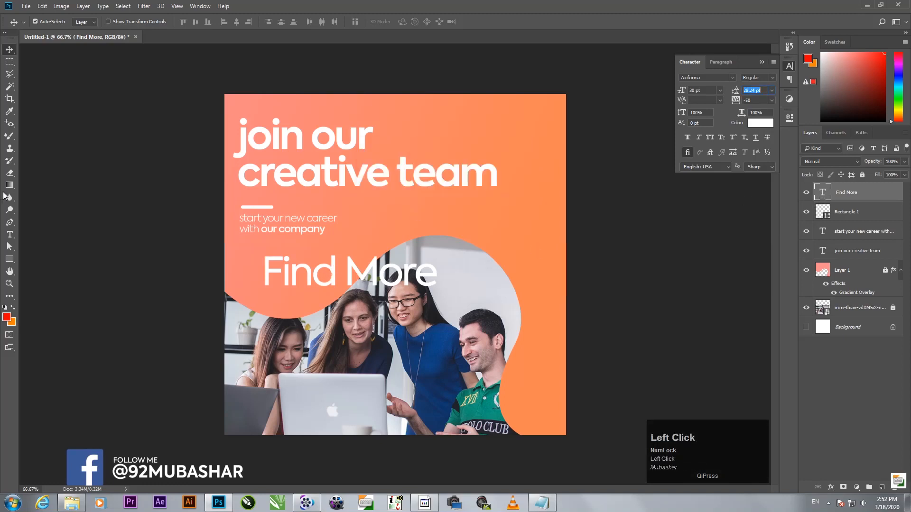
- Set the word "Find" to Medium and "More" to Book, and shift the text slightly left
click(9, 235)
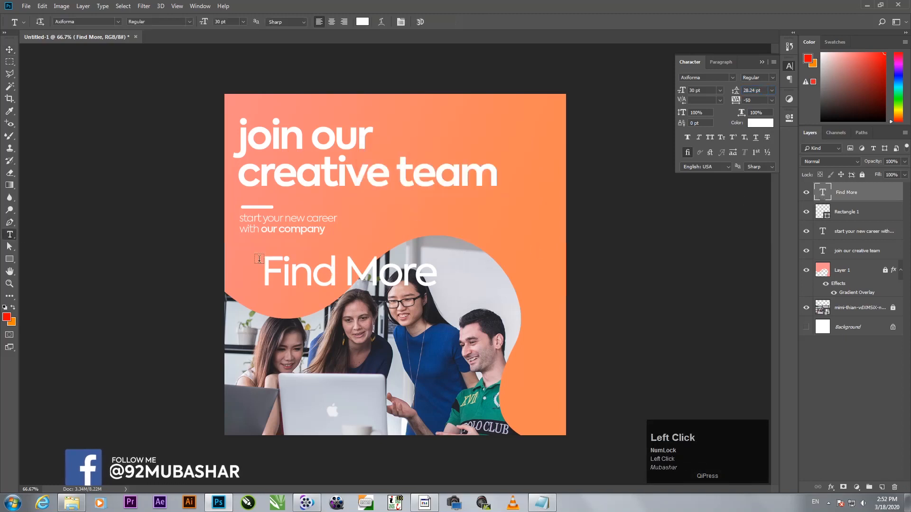
double_click(338, 261)
click(772, 77)
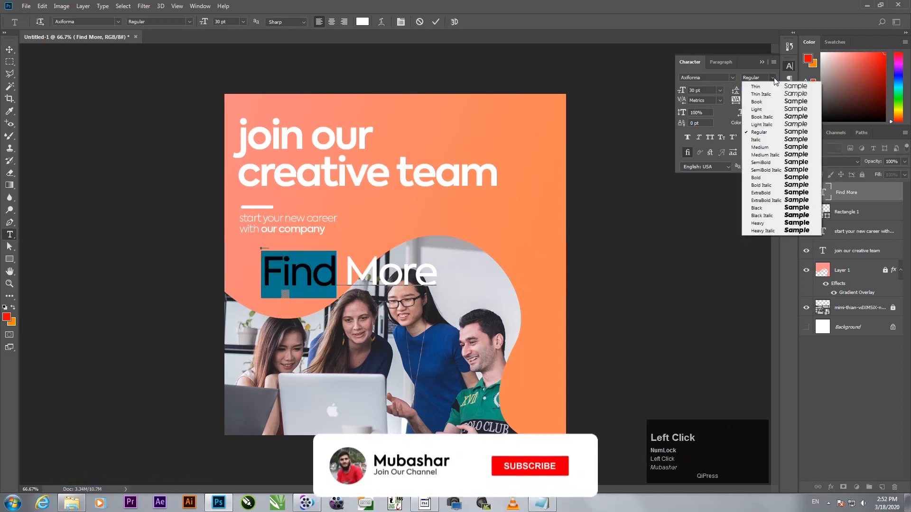
click(768, 148)
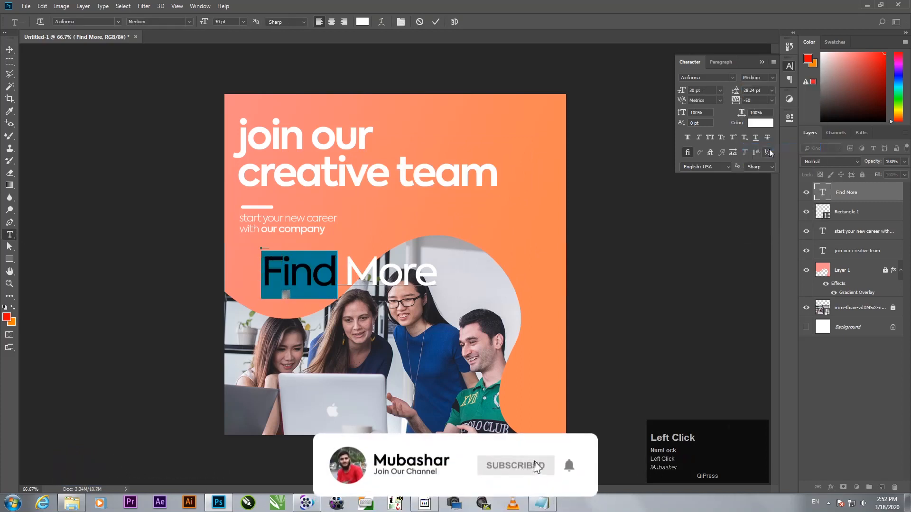
drag(346, 273, 437, 274)
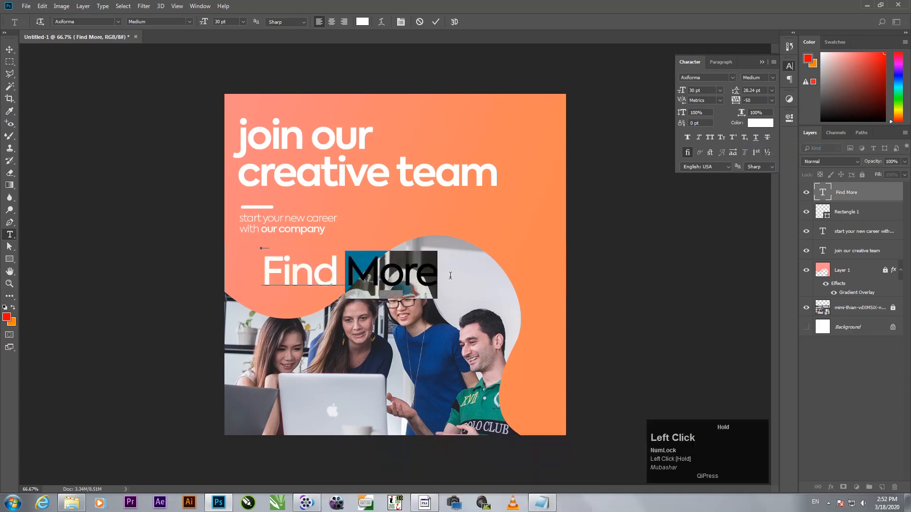
click(773, 79)
click(759, 101)
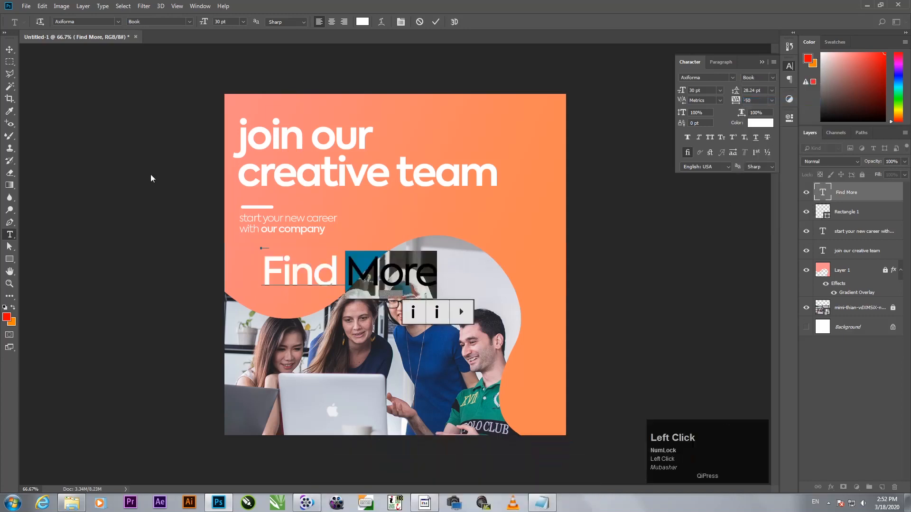
click(9, 50)
mouse_move(358, 274)
mouse_down()
mouse_move(331, 274)
mouse_move(343, 274)
mouse_up()
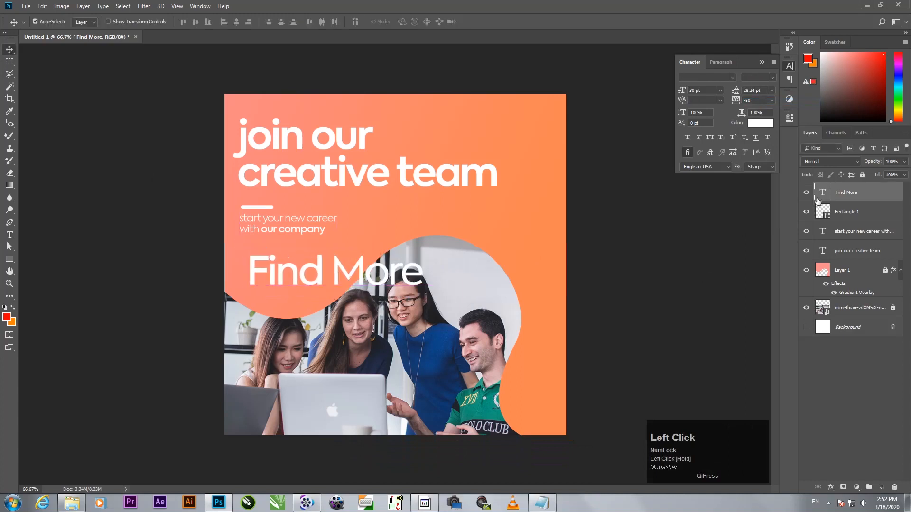
- Increase the contrast within "Find More" by setting "More" to the Light font style and giving "Find" a bolder weight
click(824, 192)
key(t)
drag(332, 269, 434, 269)
drag(323, 266, 247, 263)
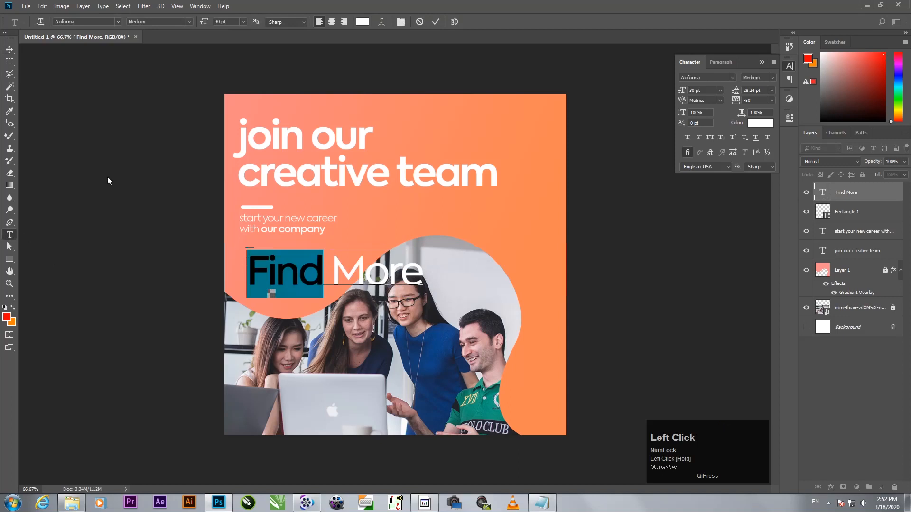
click(10, 49)
drag(287, 276, 422, 271)
click(9, 234)
click(769, 78)
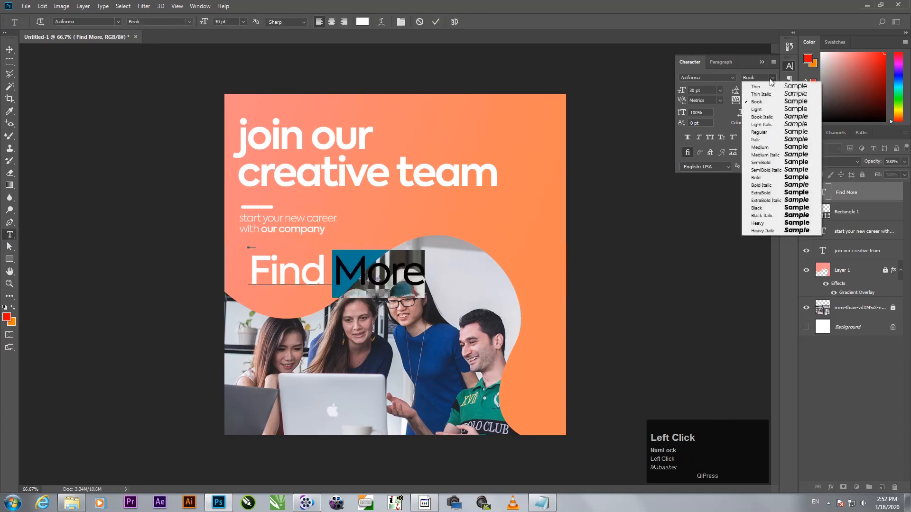
click(757, 110)
- Scale the "Find More" text down to button size and place it on the gradient below the subheading
click(10, 49)
drag(316, 269, 308, 263)
key(ctrl+t)
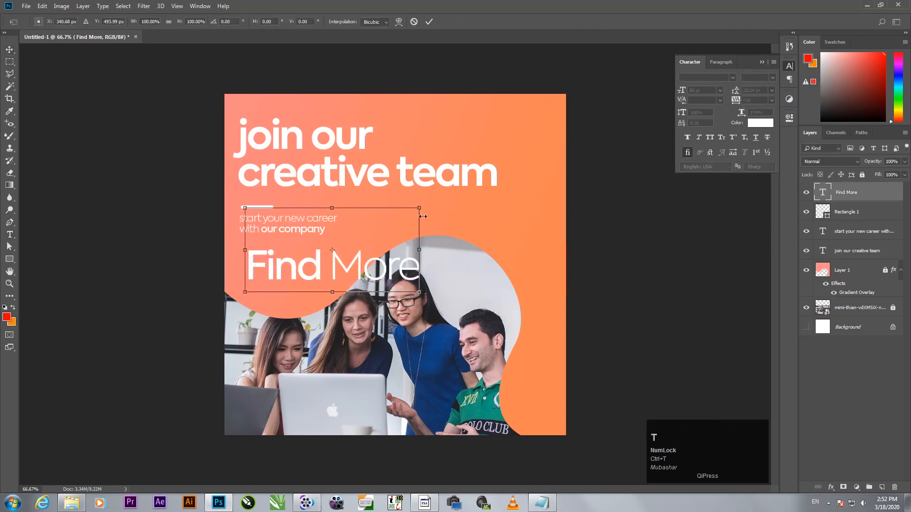
click(882, 373)
drag(347, 269, 427, 283)
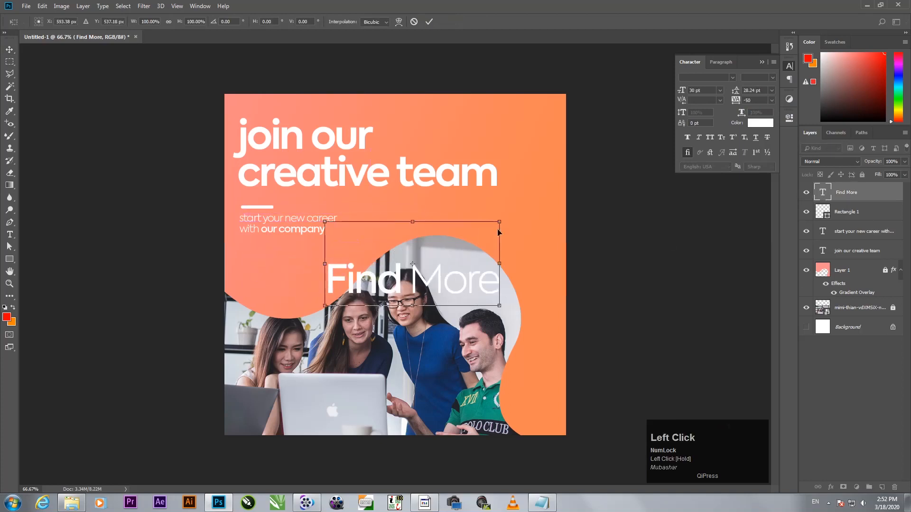
drag(501, 220, 286, 270)
key(Return)
click(288, 268)
- Draw a rectangle about 227 x 74 px around the "Find More" text and set it to no fill
drag(9, 258, 45, 264)
drag(243, 258, 315, 282)
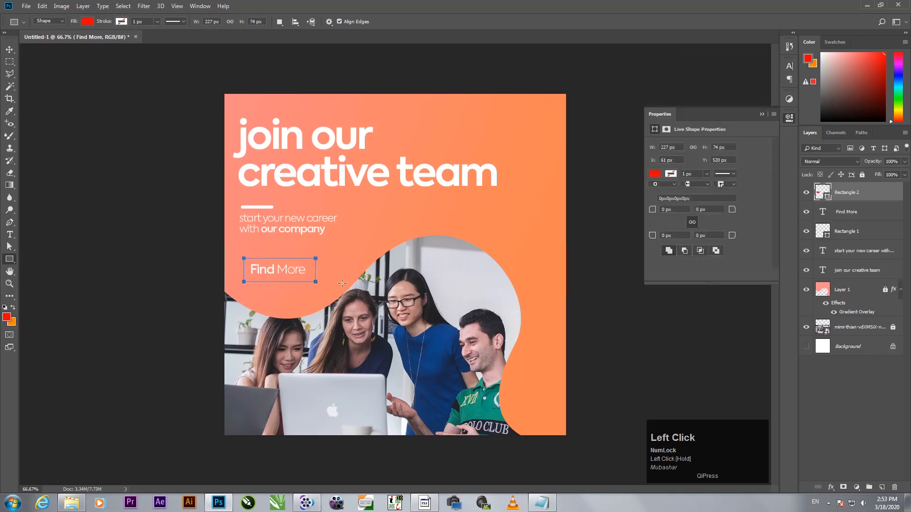
click(655, 174)
click(658, 221)
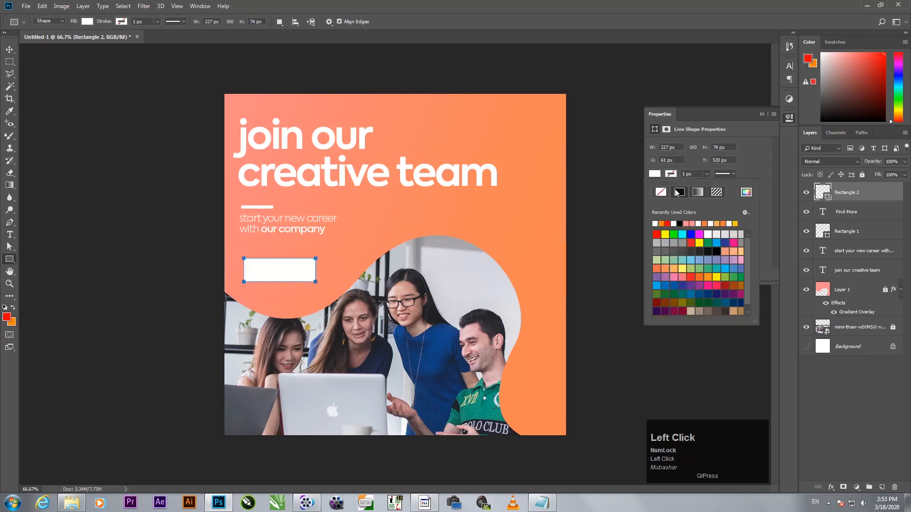
click(661, 192)
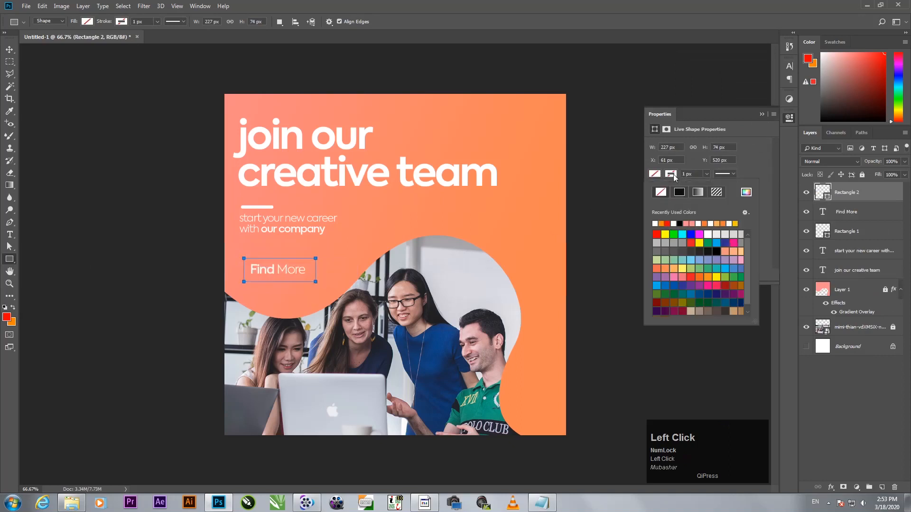
- Give the button rectangle a 2 px white stroke, round its corners to 37 px and deselect it
click(656, 224)
click(695, 174)
drag(695, 174, 679, 177)
text(2)
key(Return)
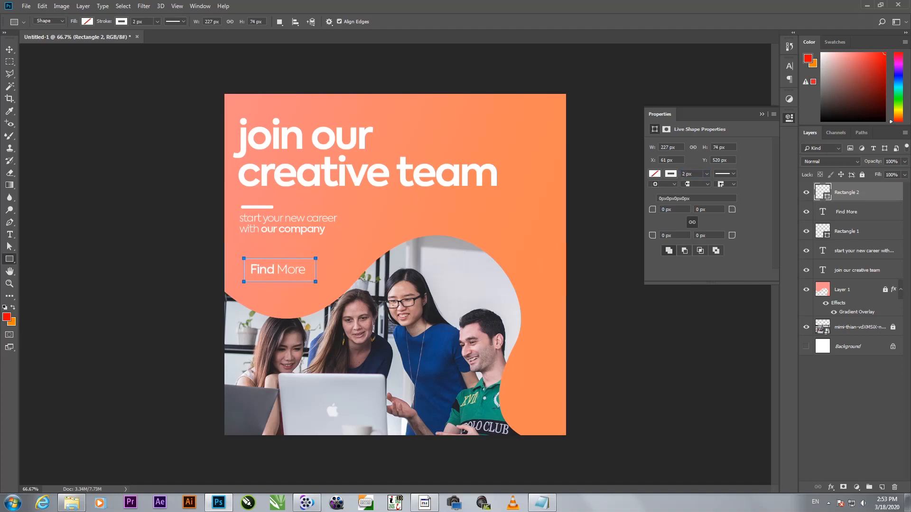
drag(653, 210, 835, 215)
click(851, 397)
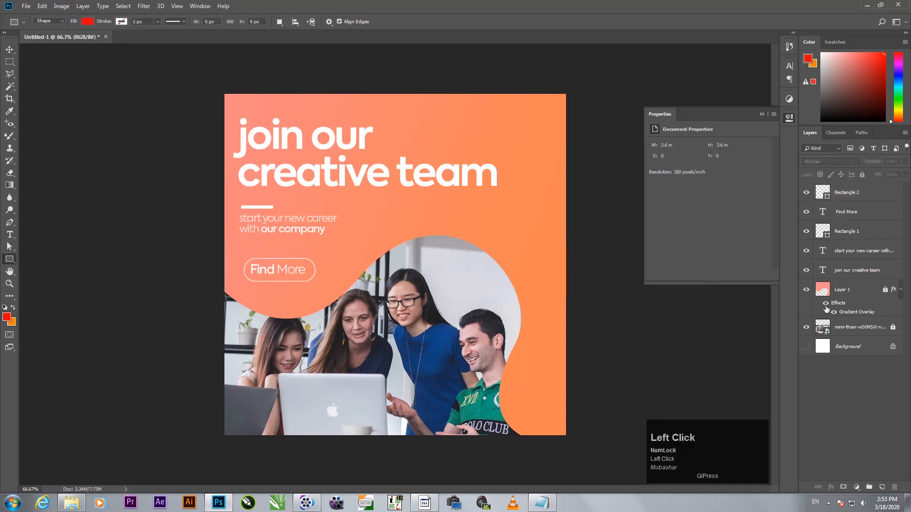
- Align the centers of the "Find More" text and the rounded rectangle vertically and horizontally, and deselect the layers
click(10, 50)
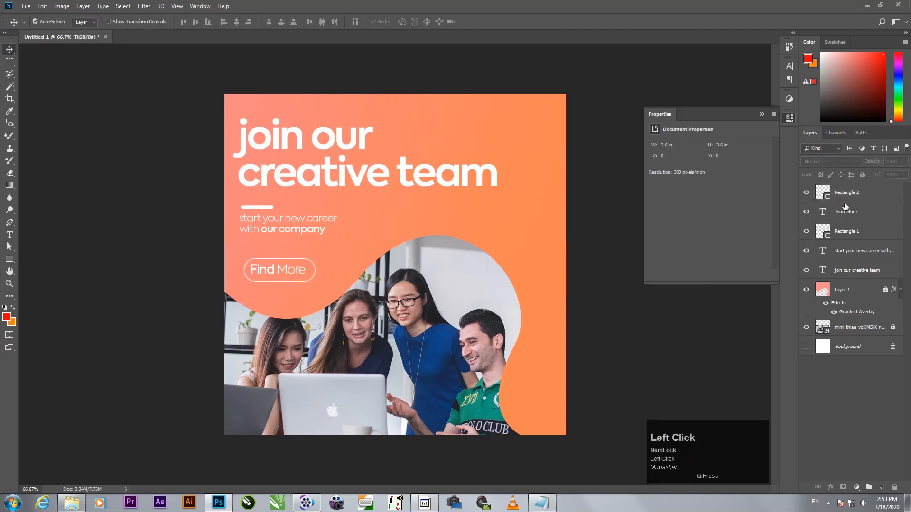
click(805, 212)
click(881, 213)
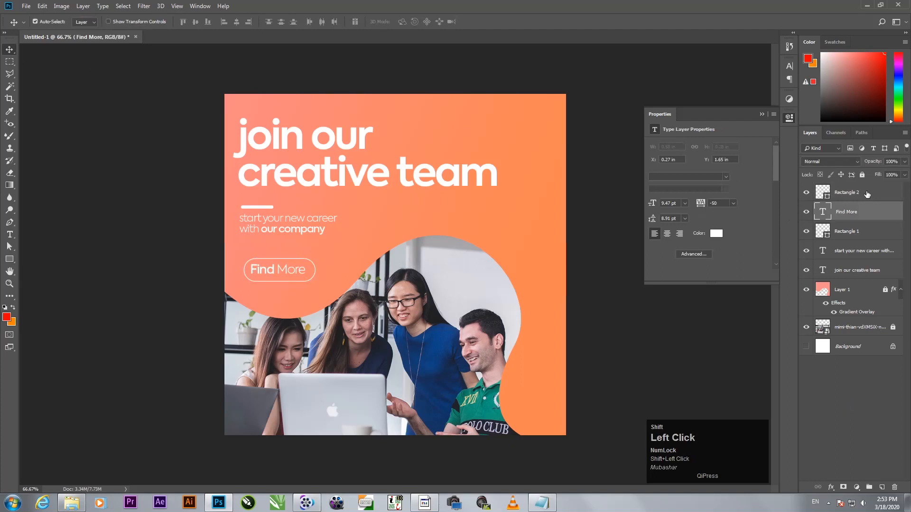
shift+click(872, 192)
click(196, 22)
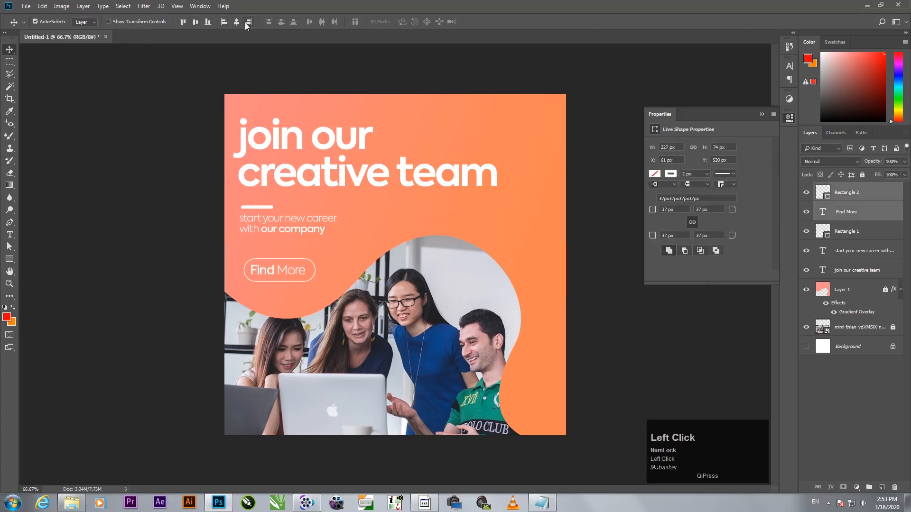
click(237, 21)
click(850, 357)
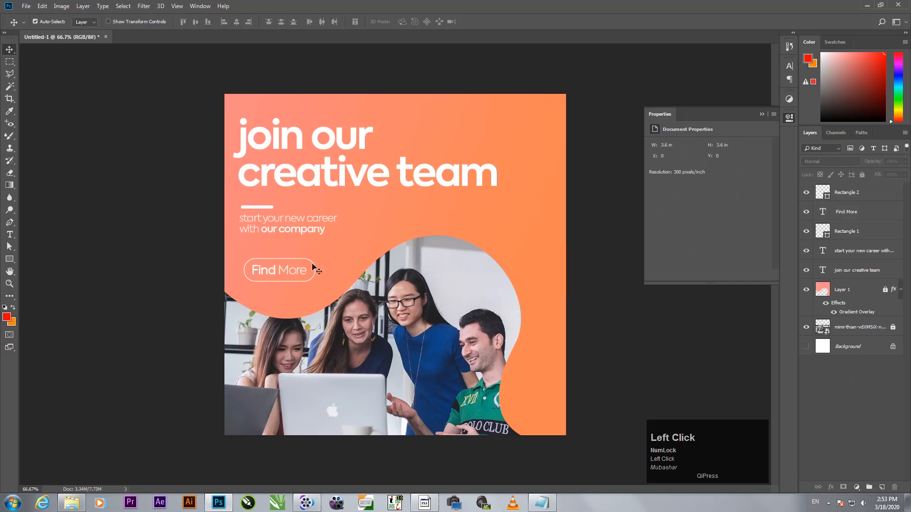
- Scale the "Find More" text down slightly and align it vertically with the center of the rounded rectangle
click(866, 198)
click(860, 214)
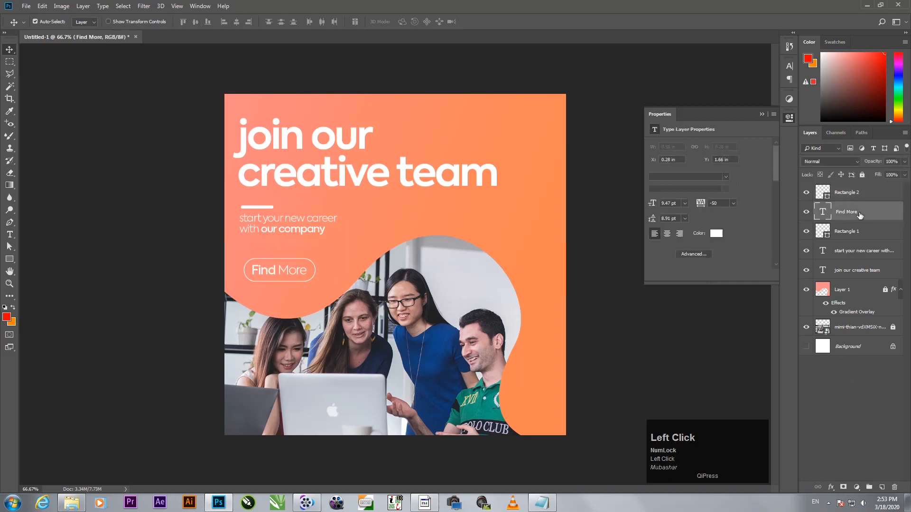
key(ctrl)
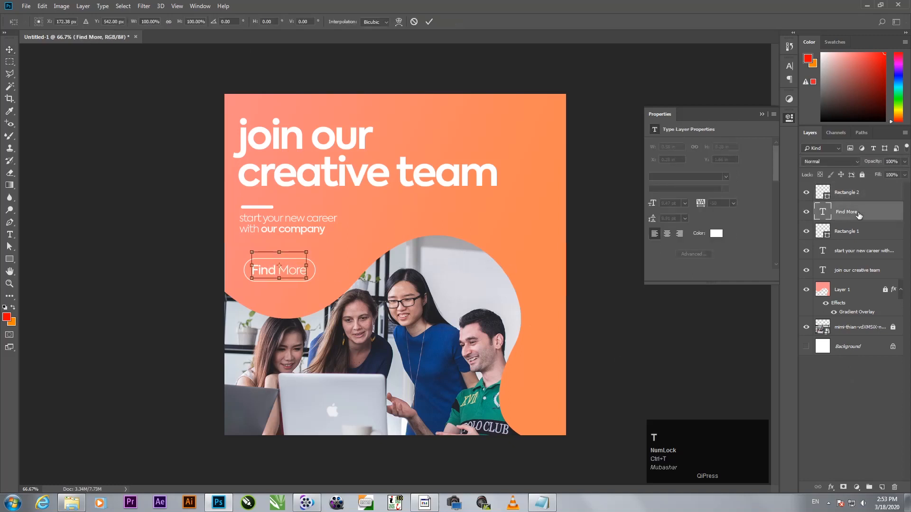
drag(307, 252, 301, 254)
key(Return)
shift+click(864, 198)
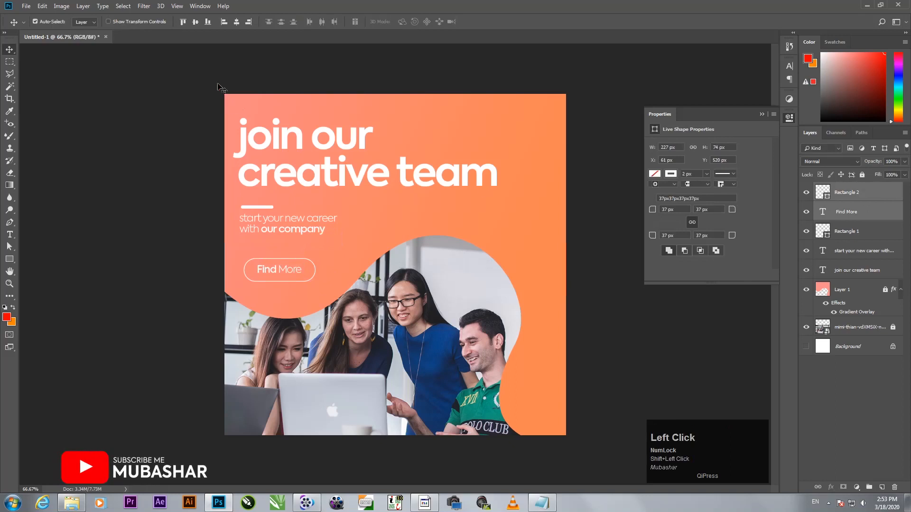
click(196, 22)
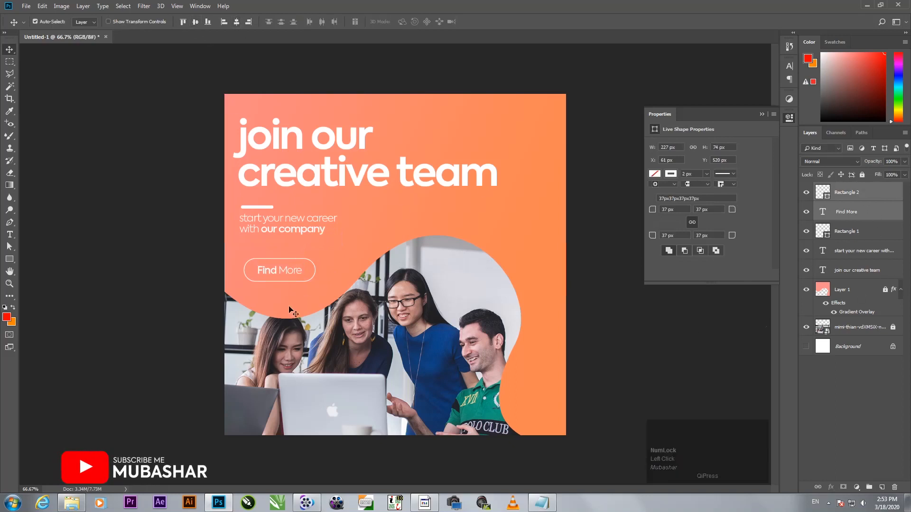
- Scale the "Find More" text and its rounded outline down to about 204 x 66 px, line them up under the subheading's left edge and deselect
mouse_move(279, 270)
mouse_down()
mouse_move(274, 263)
mouse_move(278, 274)
mouse_up()
key(ctrl+t)
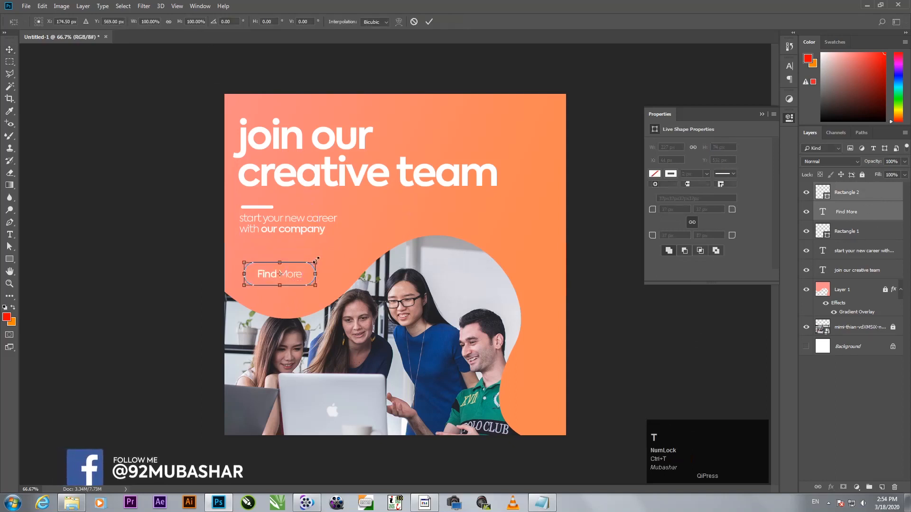
drag(315, 261, 273, 271)
key(Return)
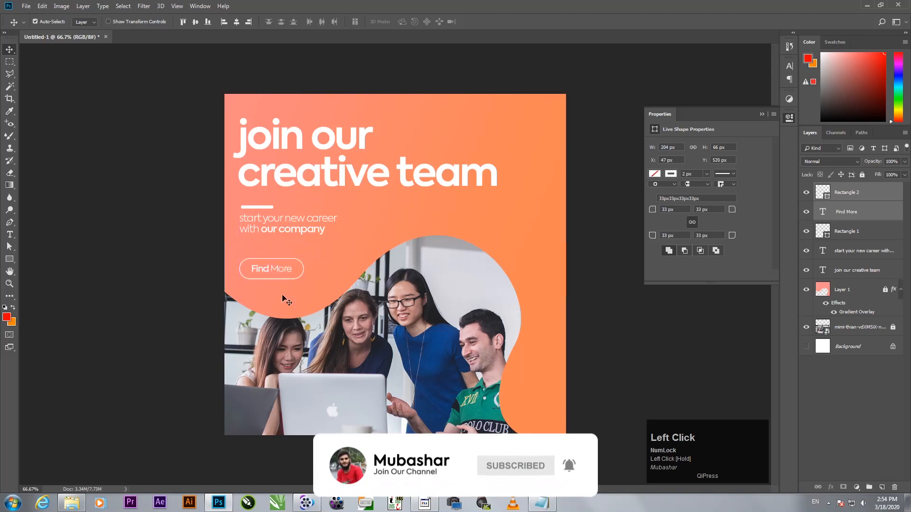
click(838, 398)
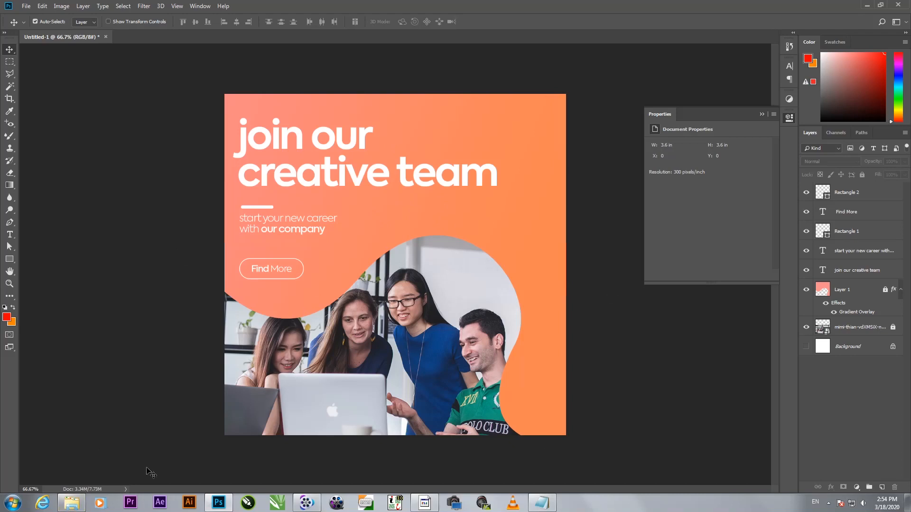
click(60, 506)
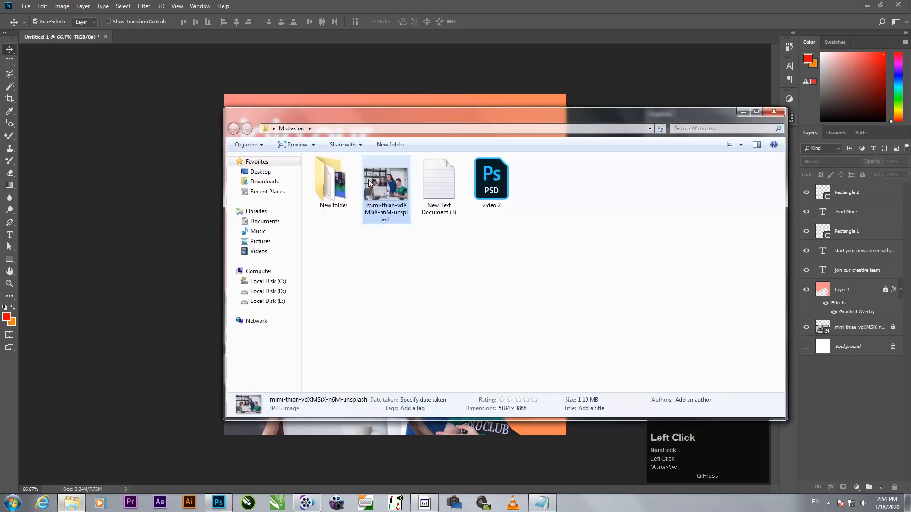
drag(492, 182, 175, 96)
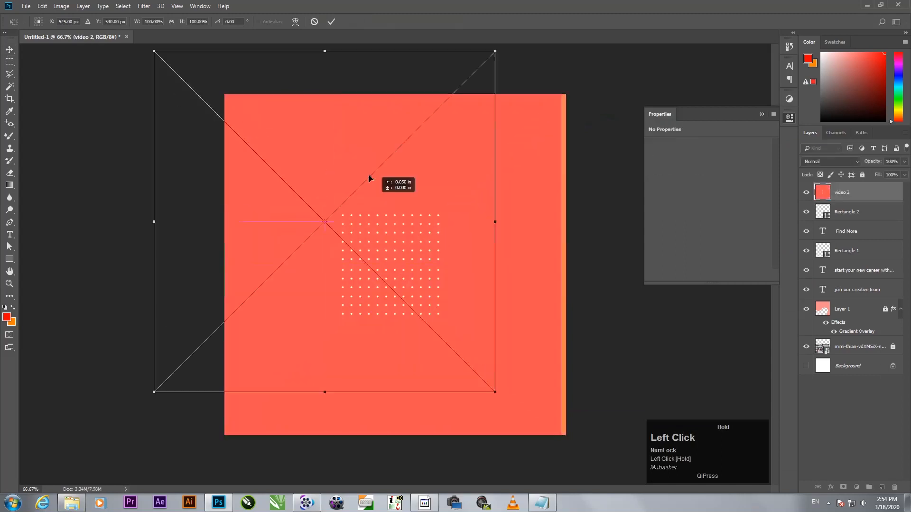
key(Delete)
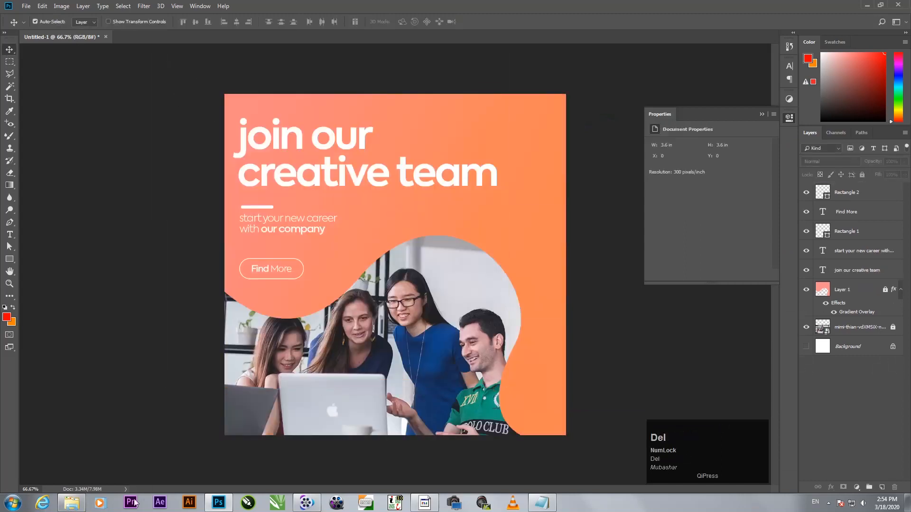
- Open video 2.psd, copy its white dot grid layer into the poster over the photo's right curved edge and deselect it
click(71, 503)
click(531, 200)
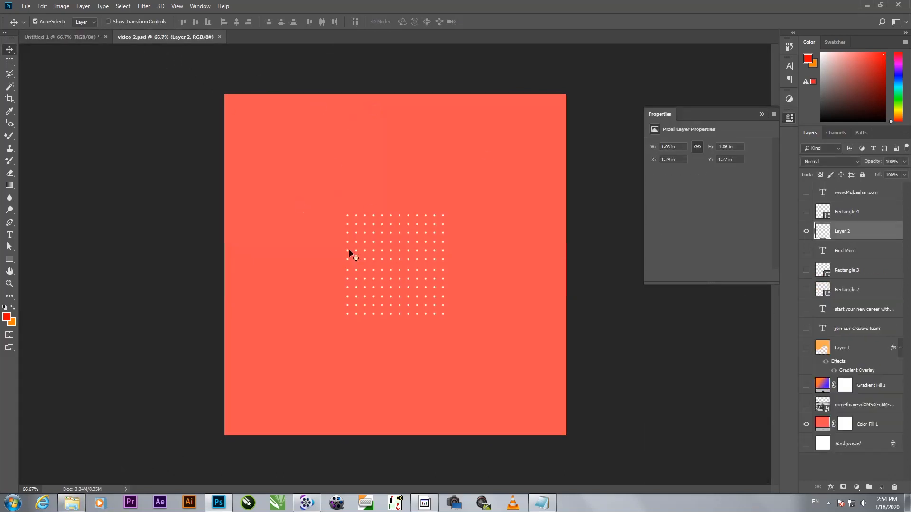
drag(402, 247, 362, 240)
click(838, 236)
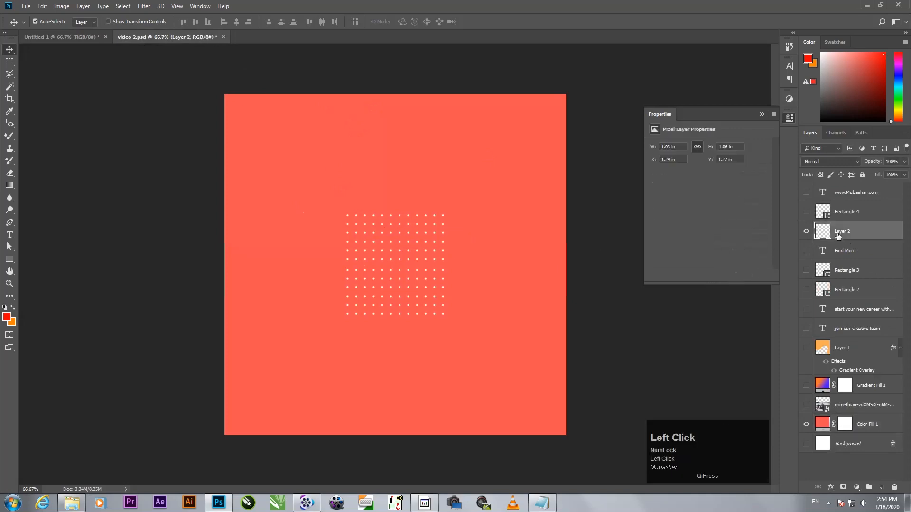
drag(863, 233, 506, 290)
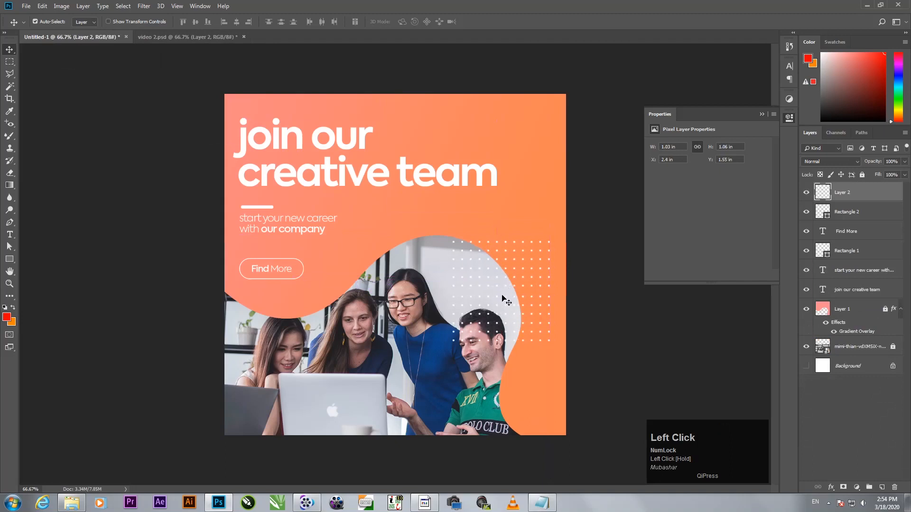
click(761, 114)
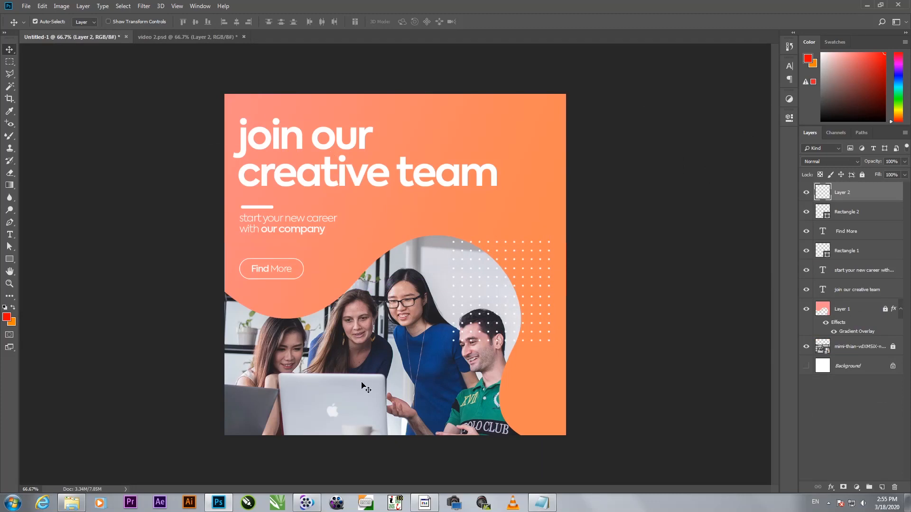
click(846, 406)
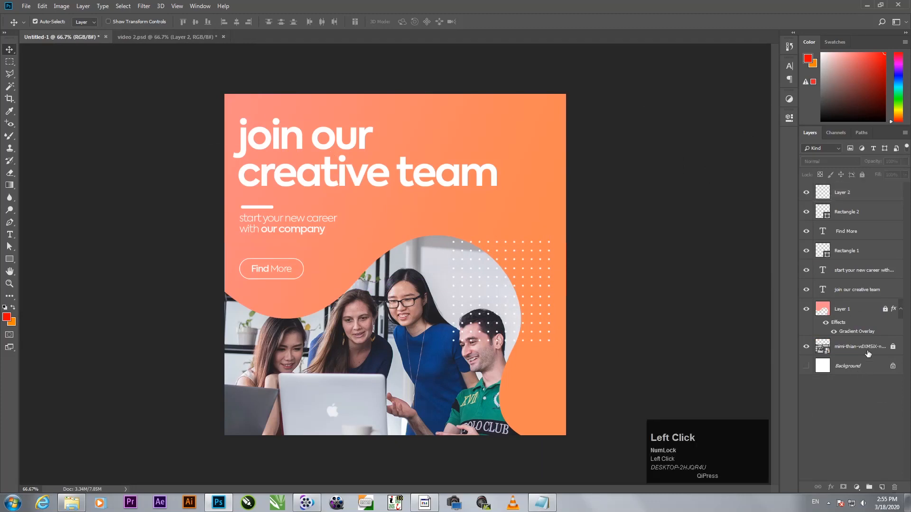
- Add a gradient fill layer directly above the team photo using the saved pink-to-orange gradient preset
click(856, 347)
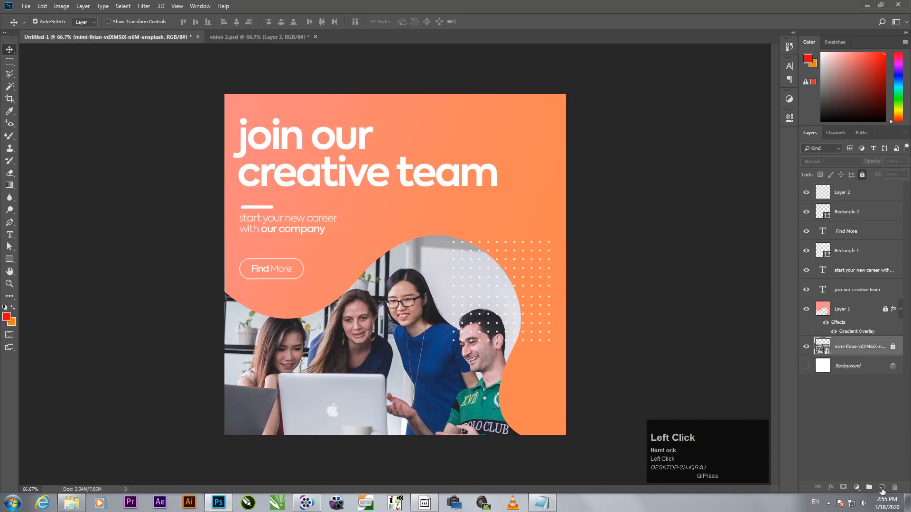
click(856, 487)
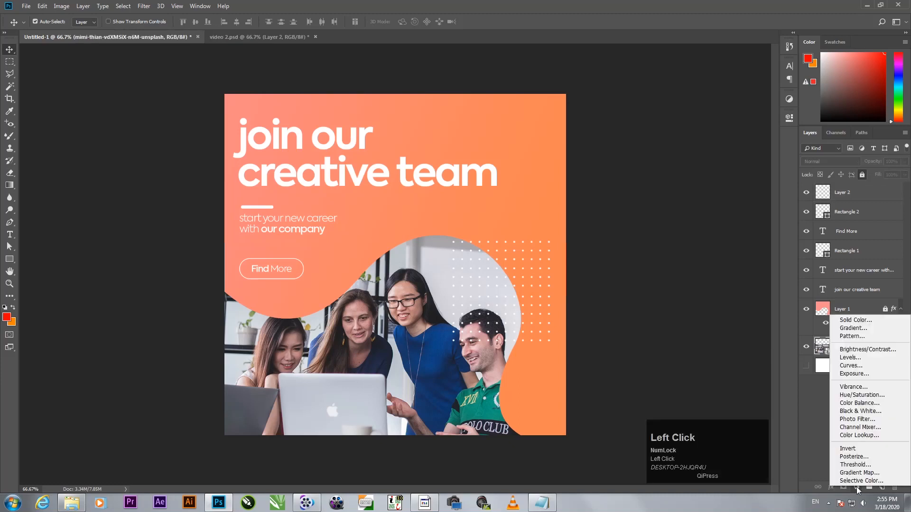
click(851, 329)
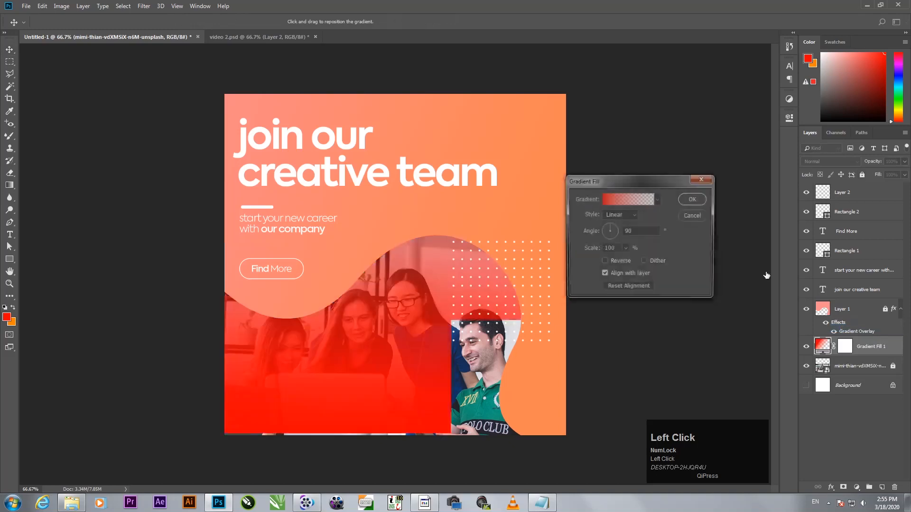
click(630, 199)
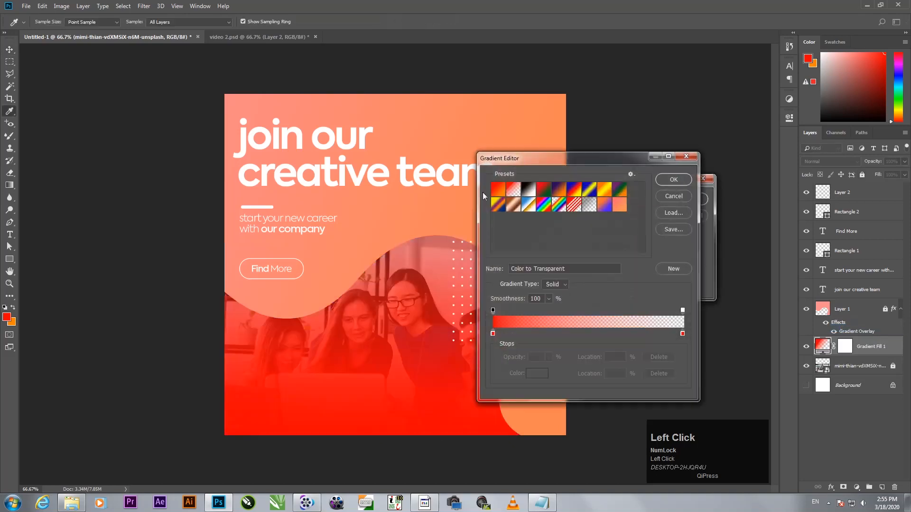
click(620, 207)
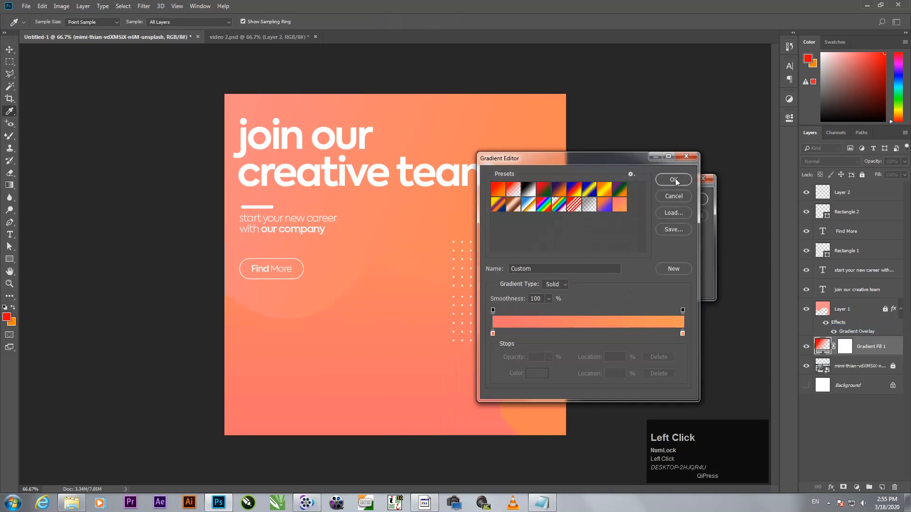
click(674, 179)
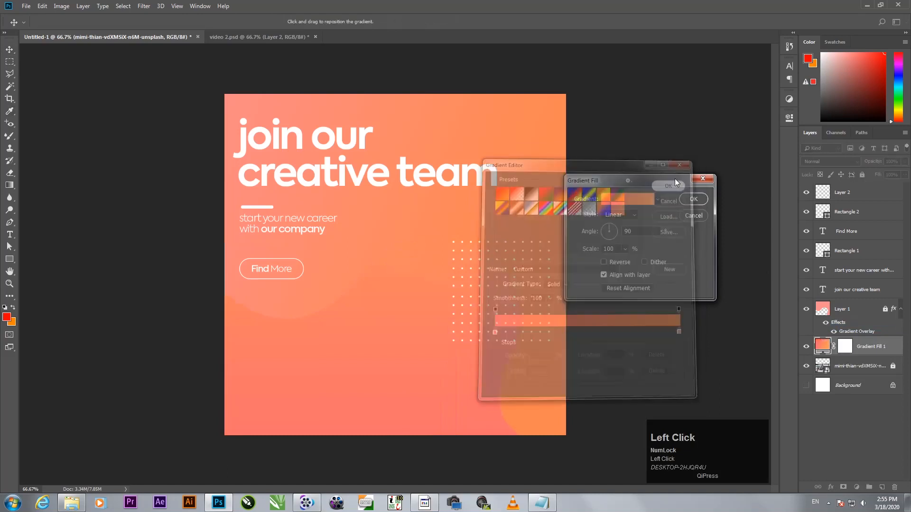
click(695, 200)
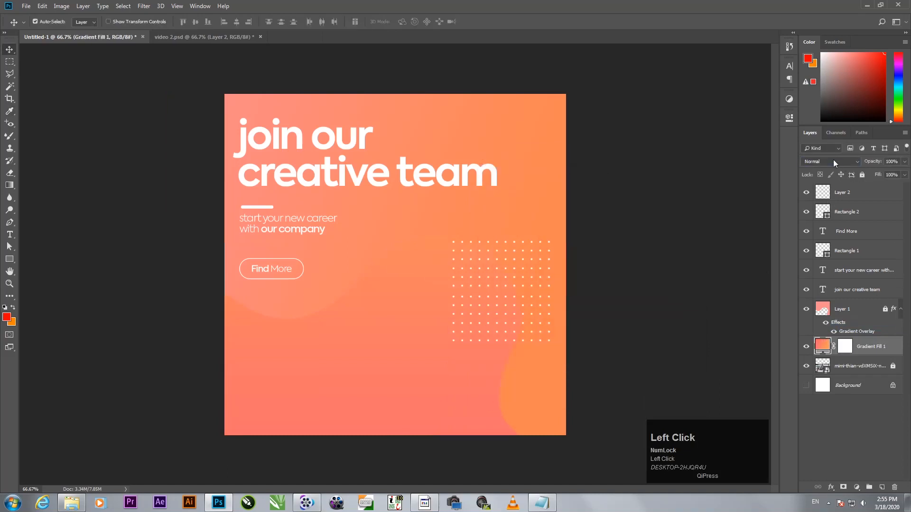
- Set the gradient fill layer's blend mode to Multiply and its opacity to 50%, and deselect it
click(833, 159)
click(823, 203)
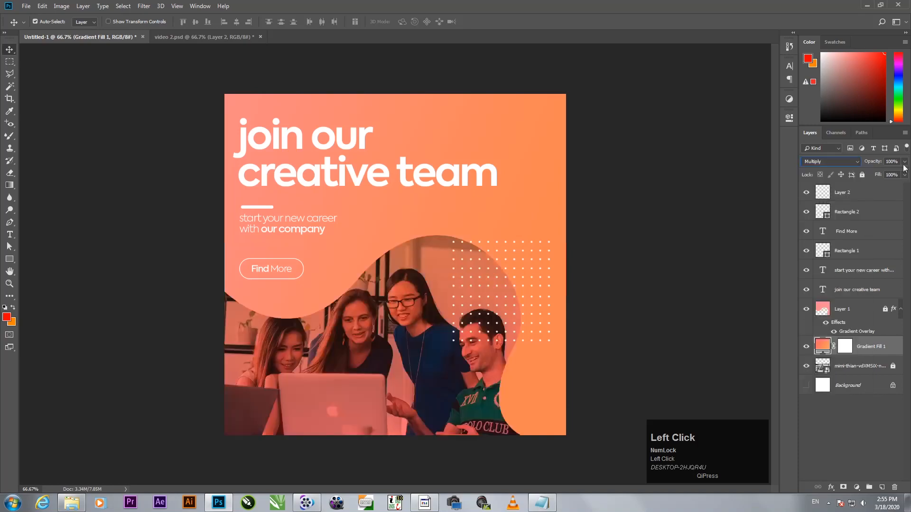
click(875, 162)
text(50)
key(Return)
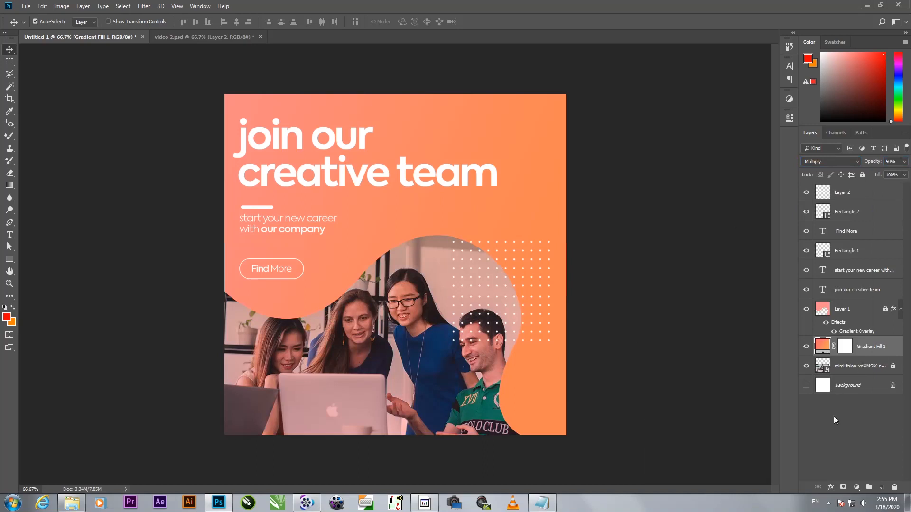
click(827, 442)
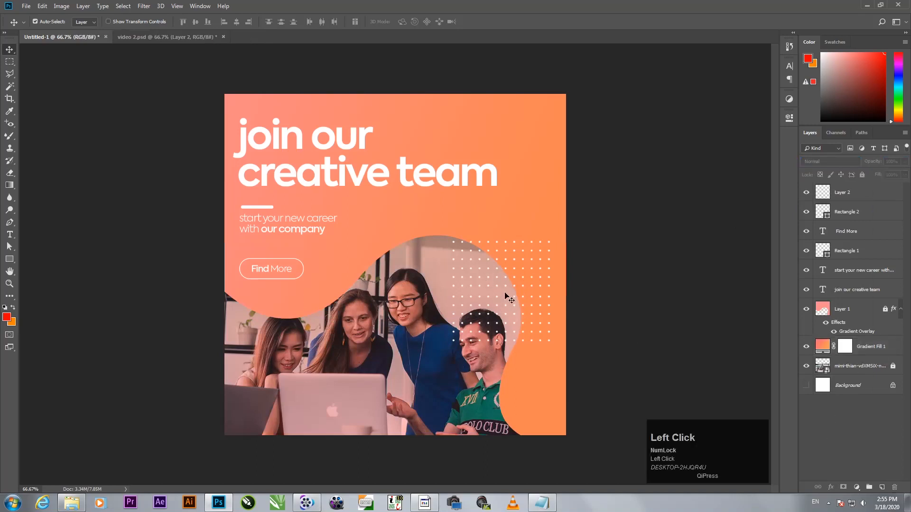
- Move the white dot grid slightly upward over the photo's curved edge and deselect it
drag(507, 291, 506, 278)
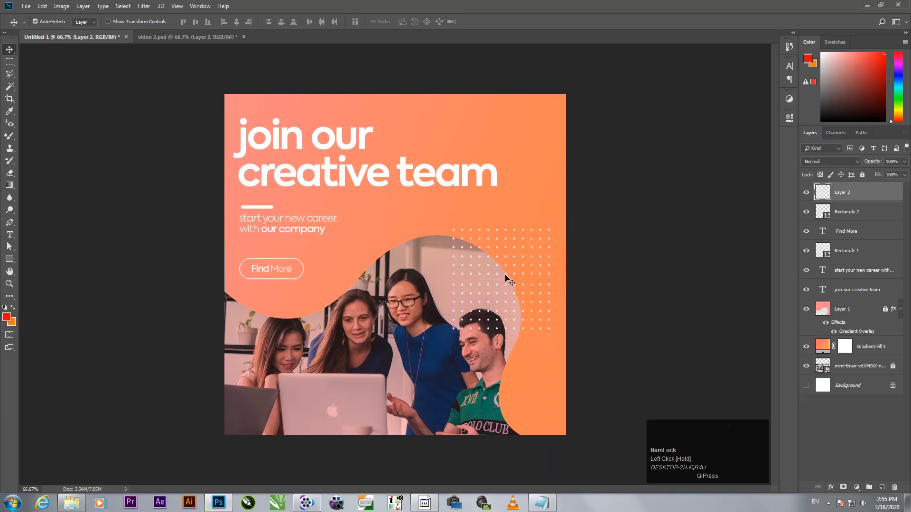
click(839, 446)
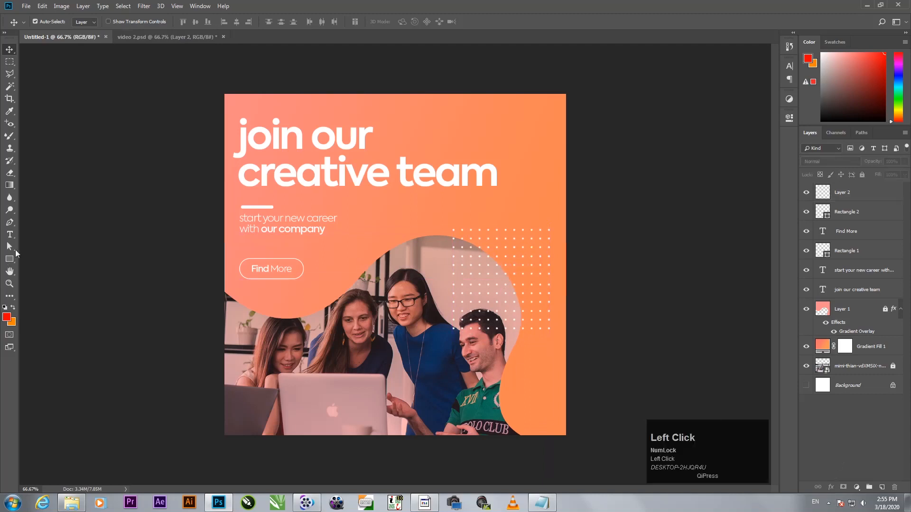
- Draw a red rectangle about 741 x 140 px below the headline, round its corners to 70 px and deselect it
click(9, 259)
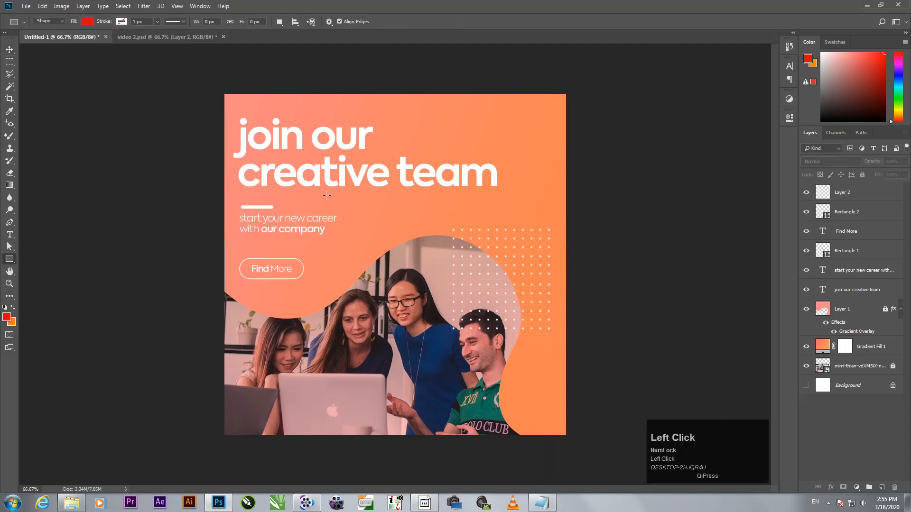
mouse_move(308, 194)
mouse_down()
mouse_move(386, 223)
mouse_move(542, 237)
mouse_up()
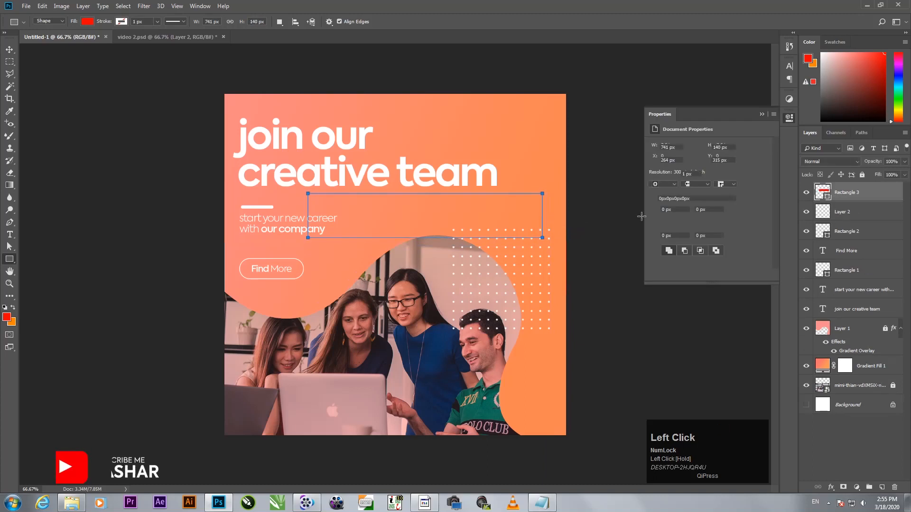
drag(663, 208, 791, 217)
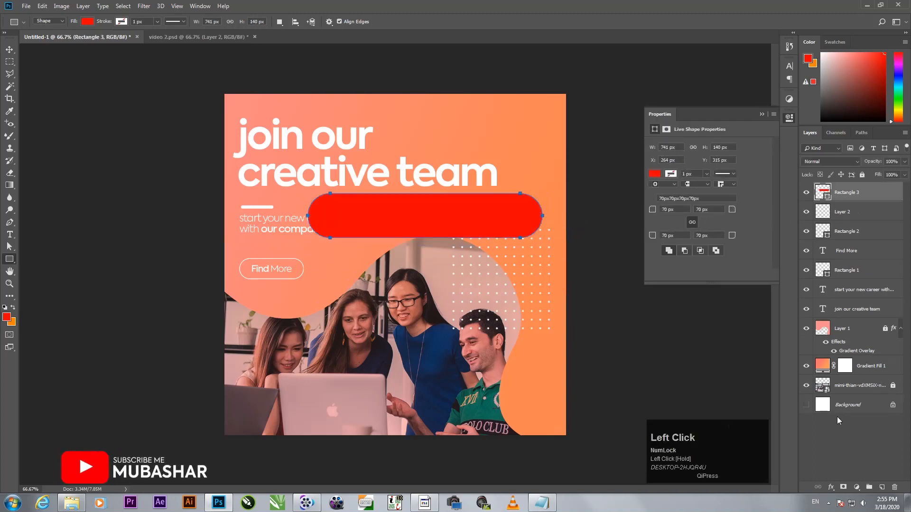
click(840, 440)
click(9, 49)
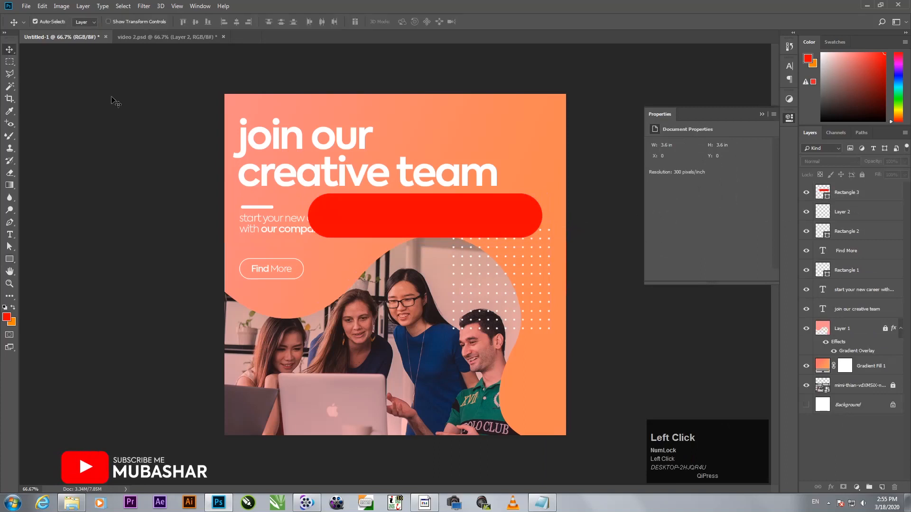
- Rotate the rounded red bar to -45 degrees, enlarge it to about 138% and place it across the poster's upper-right corner
drag(446, 226, 446, 219)
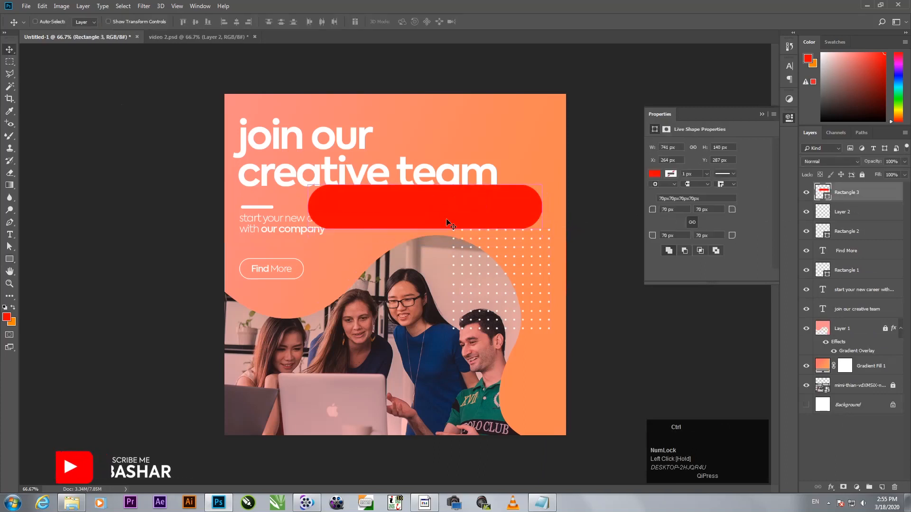
key(ctrl+t)
drag(555, 180, 497, 118)
drag(398, 238, 557, 101)
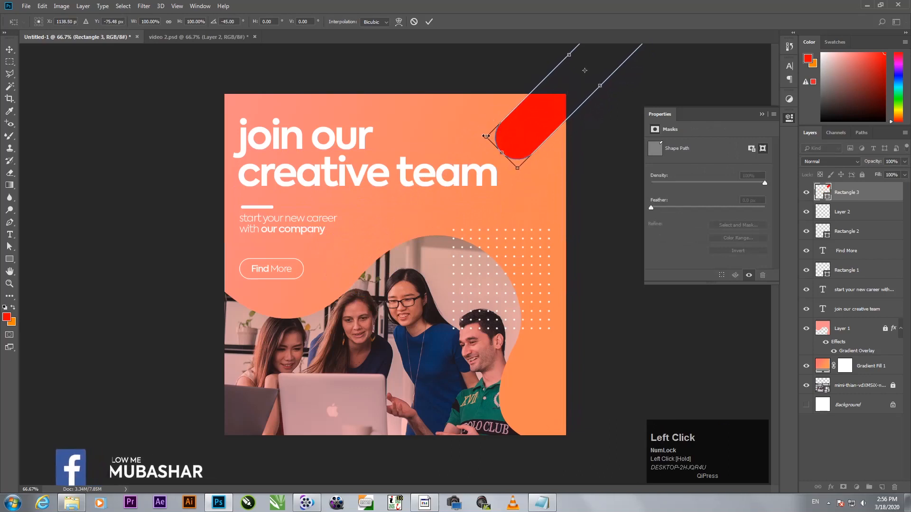
drag(486, 136, 469, 143)
drag(532, 137, 549, 114)
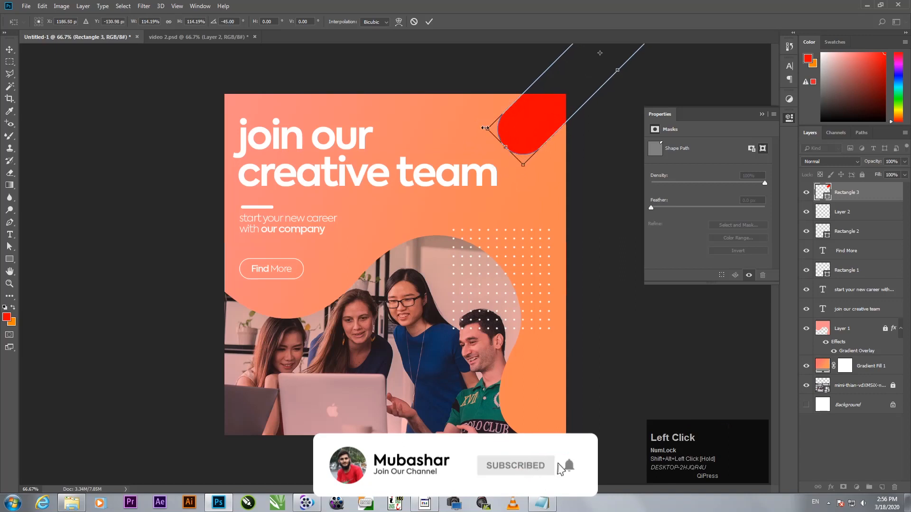
drag(487, 126, 462, 135)
drag(534, 133, 542, 132)
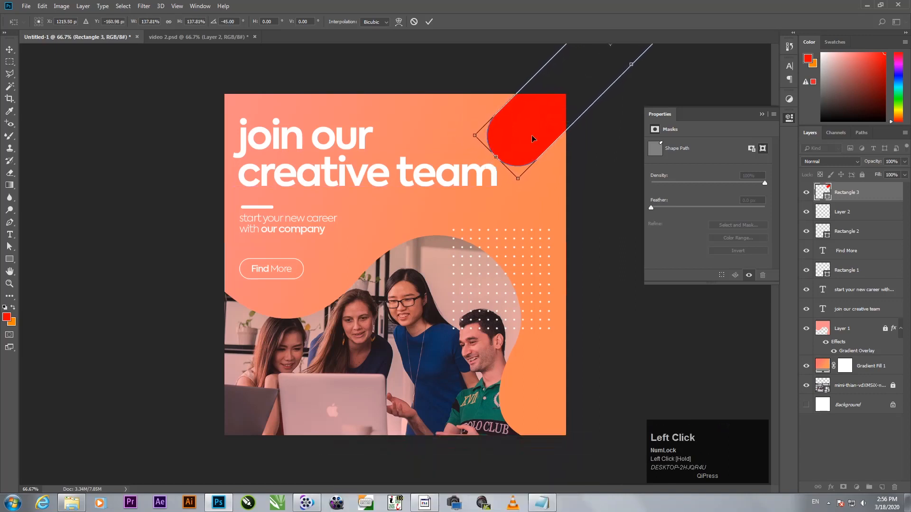
key(Return)
- Check the rounded red bar's fill color and properties, and delete the shape
click(827, 198)
click(761, 114)
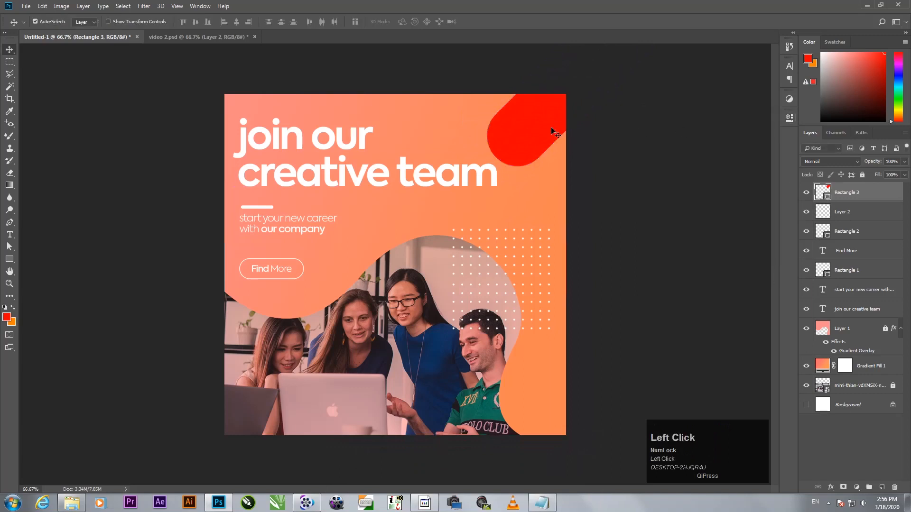
double_click(828, 198)
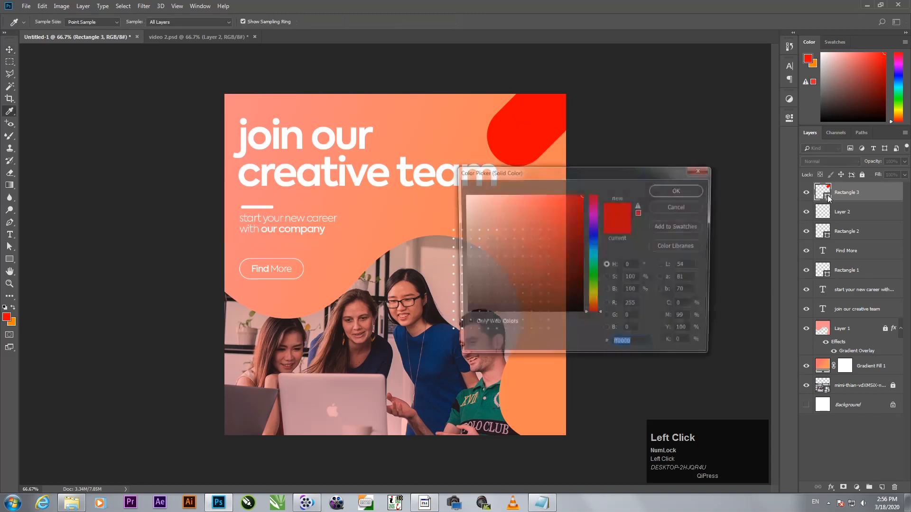
click(790, 118)
click(680, 190)
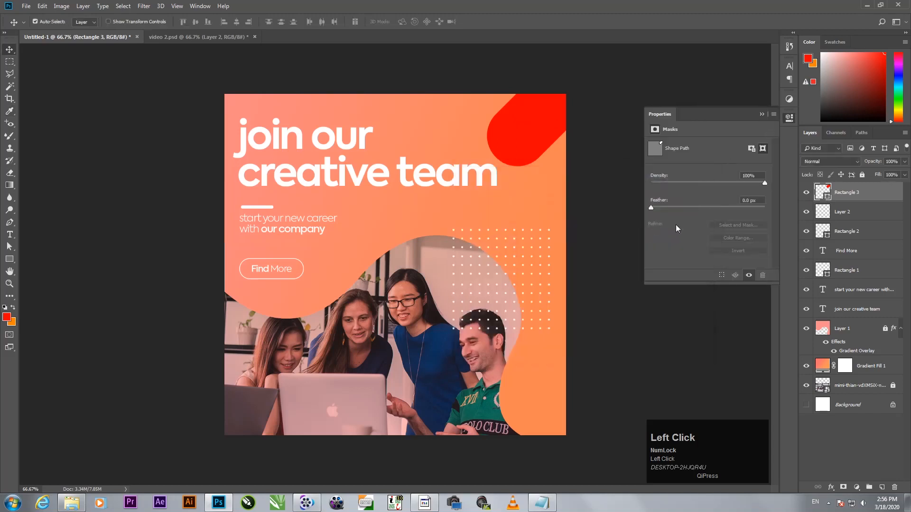
click(608, 196)
key(Delete)
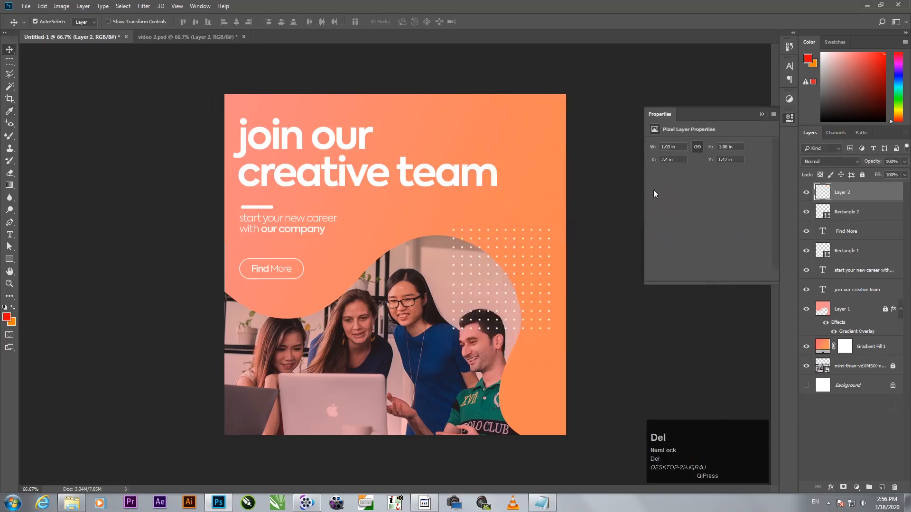
- Draw a rectangle about 626 x 119 px below the headline with no fill and a 2 px white stroke
click(9, 260)
drag(300, 205, 498, 244)
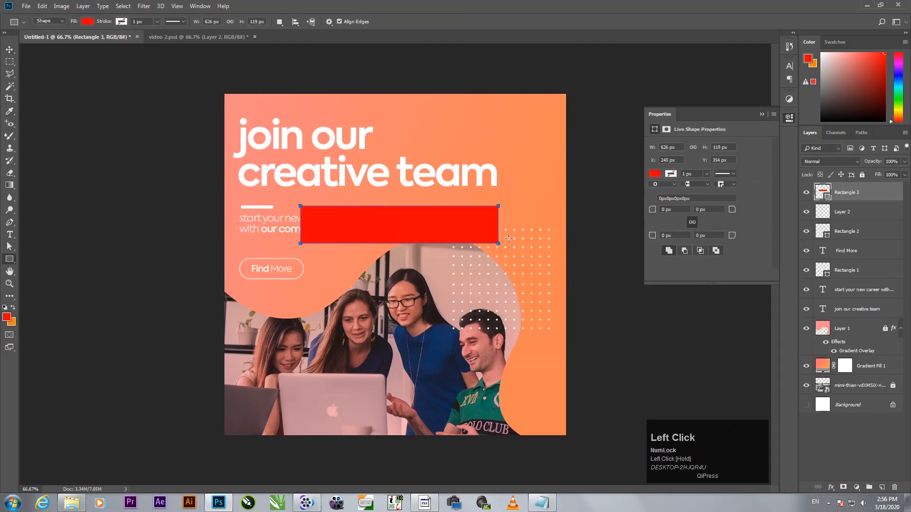
click(656, 174)
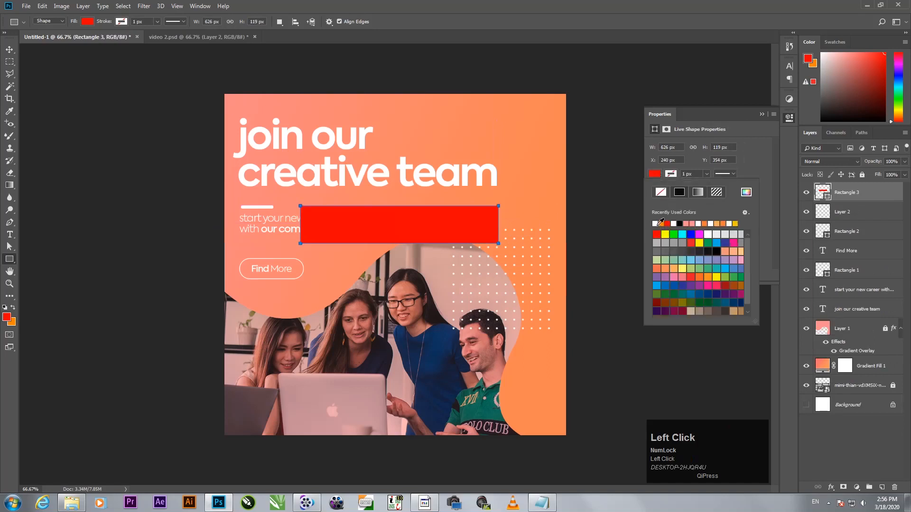
click(660, 193)
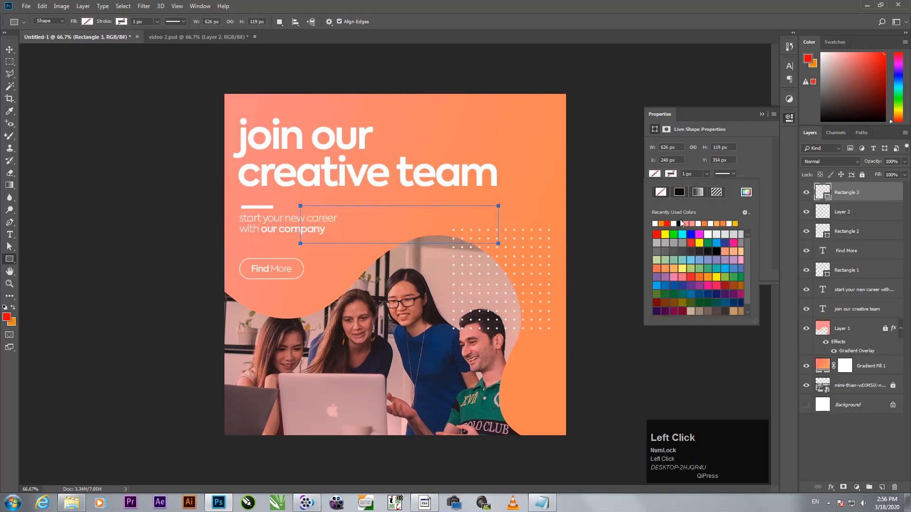
click(656, 224)
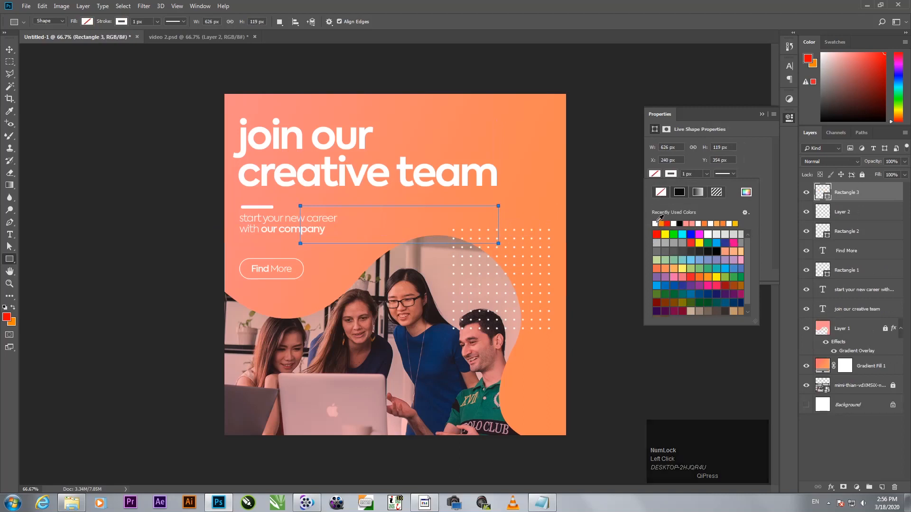
click(695, 173)
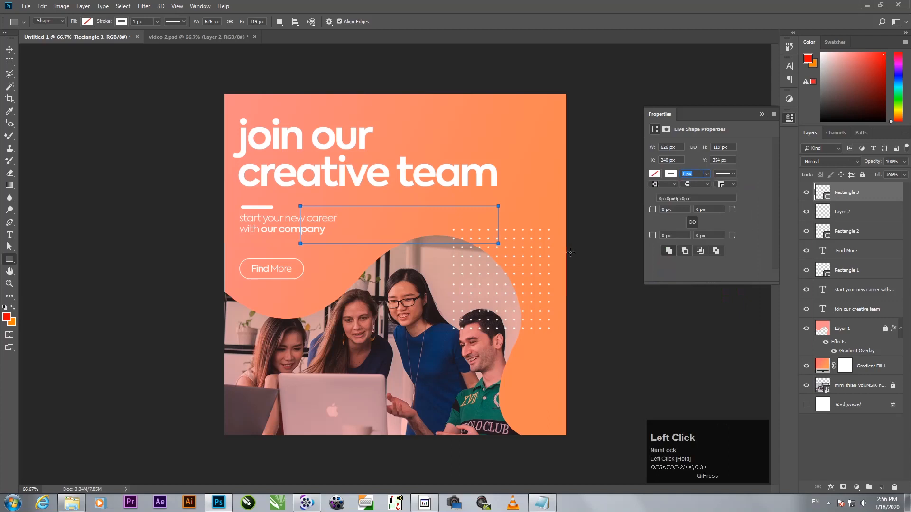
text(2)
key(Return)
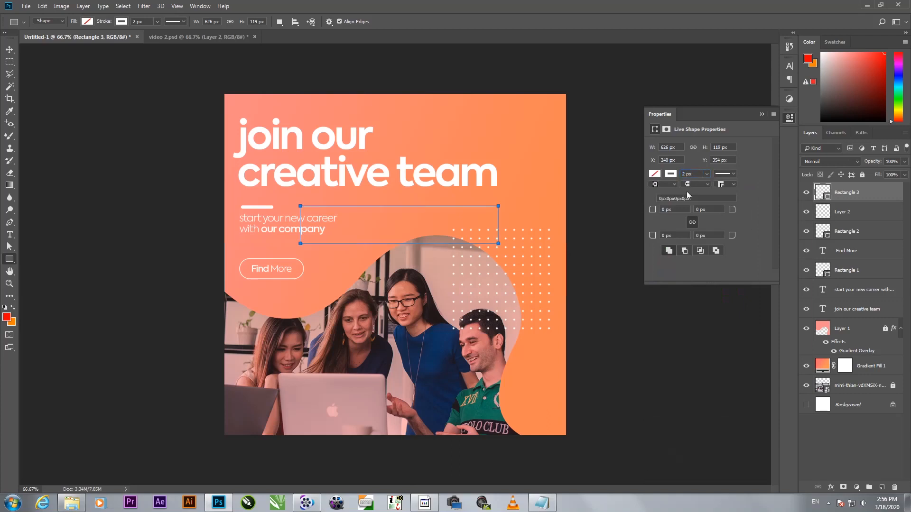
- Round all corners of the outlined rectangle to 59.5 px and finish editing its properties
drag(655, 212, 719, 300)
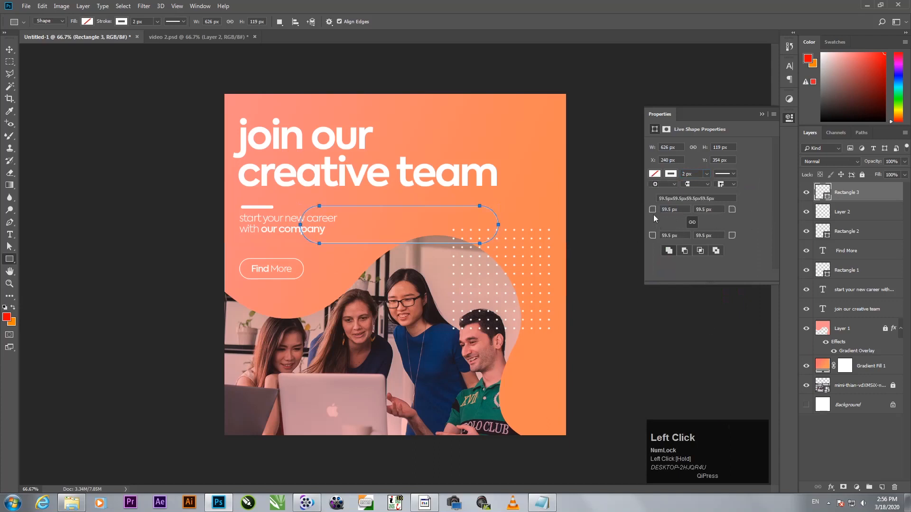
key(Return)
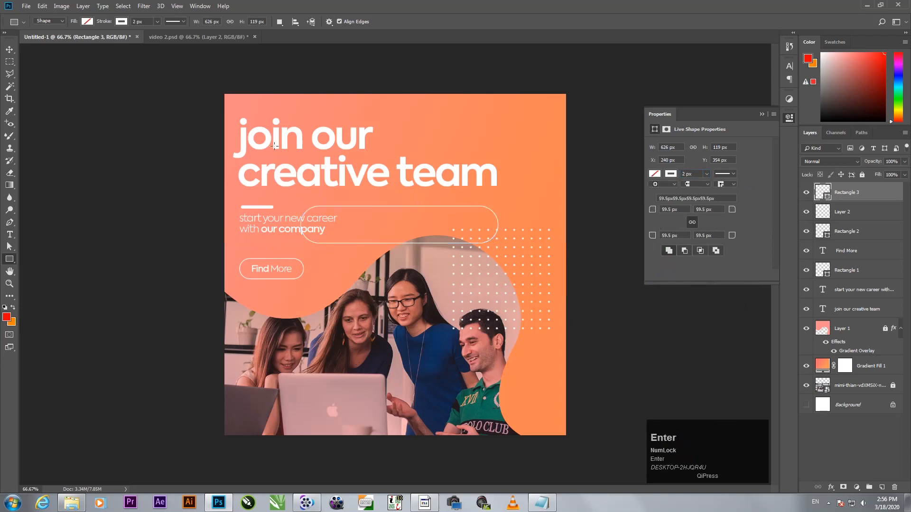
click(9, 49)
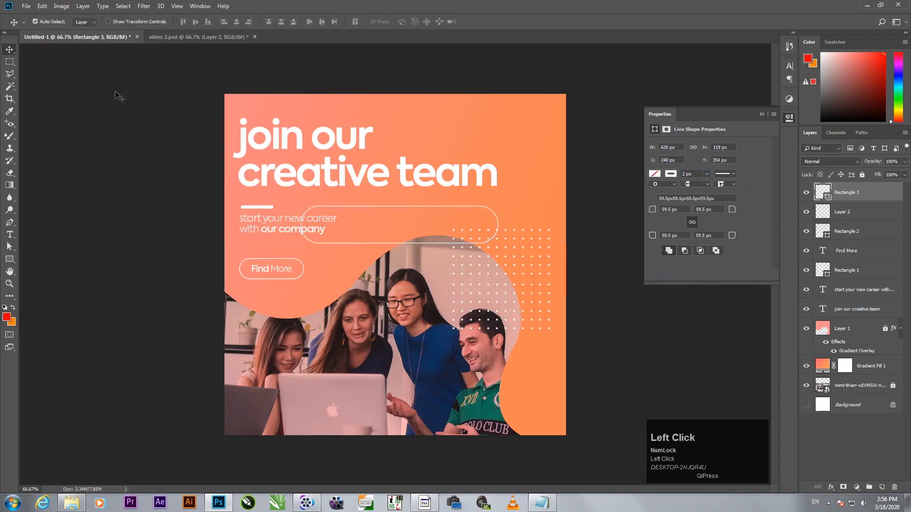
click(759, 114)
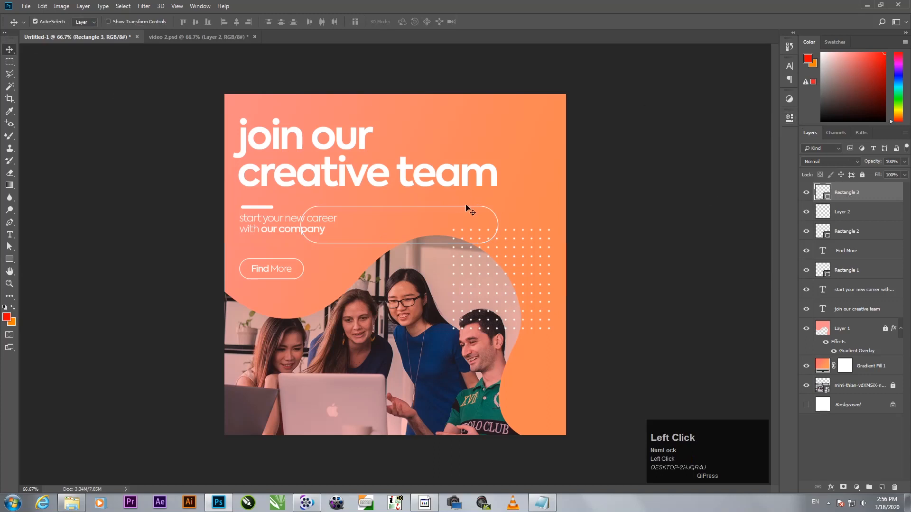
- Rotate the outlined pill to about -42 degrees, enlarge it and place it running off the poster's upper-right corner
drag(466, 209, 587, 110)
key(ctrl+t)
drag(633, 162, 615, 79)
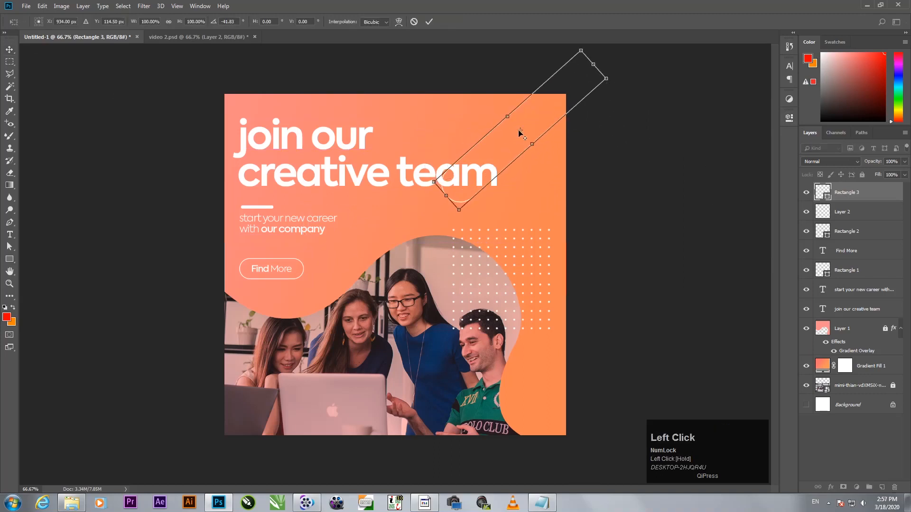
click(521, 147)
drag(520, 151, 585, 95)
drag(493, 126, 472, 139)
drag(465, 148, 450, 157)
drag(552, 133, 579, 119)
key(Return)
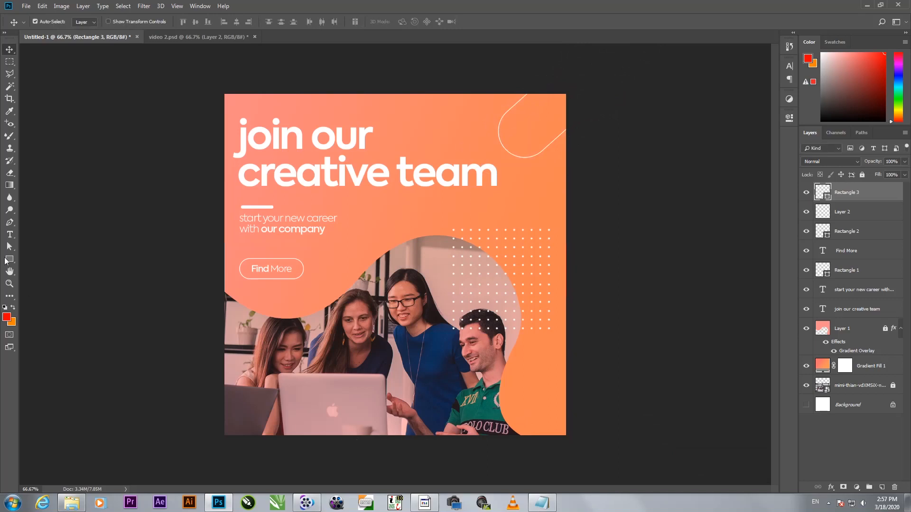
- Add a white Axiforma Light 30 pt text line with the website address over the photo
click(10, 235)
click(331, 337)
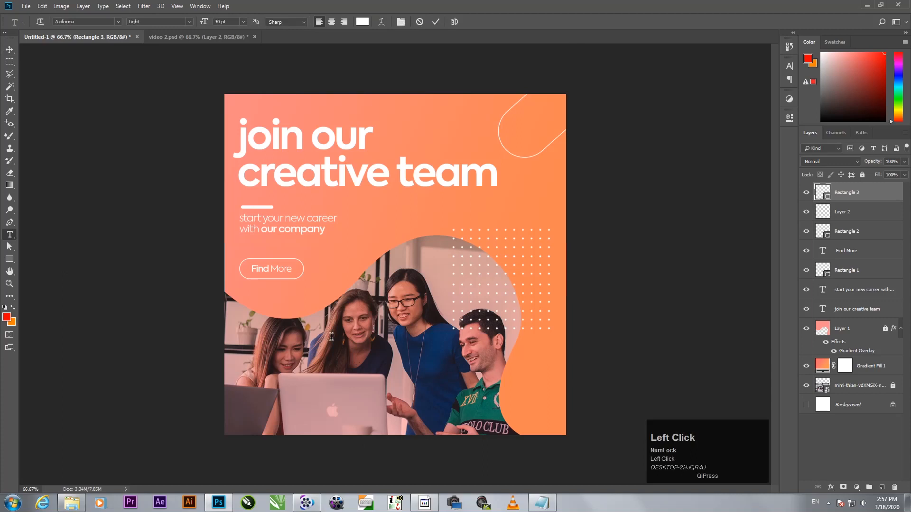
text(w)
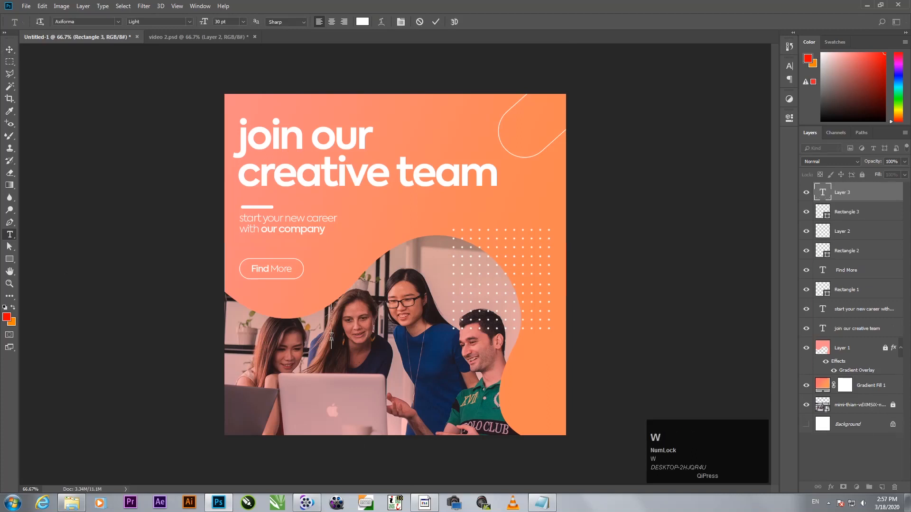
text(WW.)
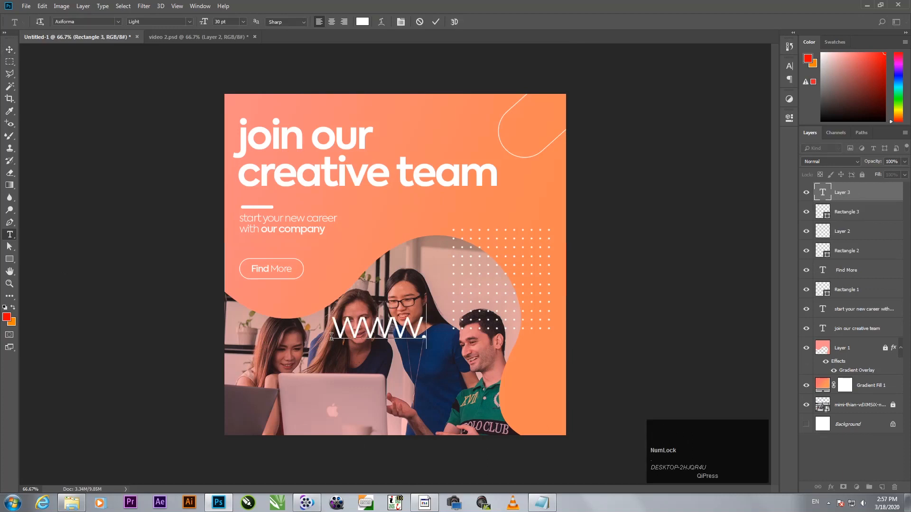
text(mubashar.com)
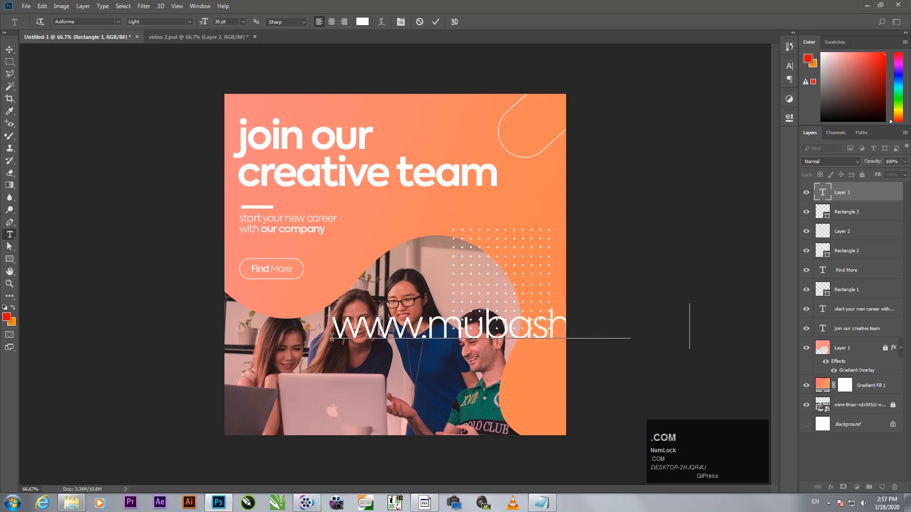
click(10, 49)
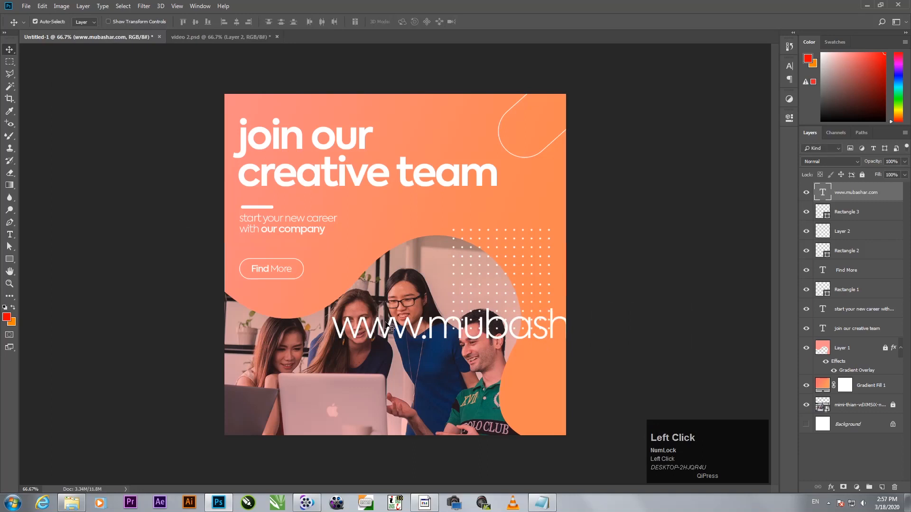
- Shrink the website text, rotate it 90 degrees and place it vertically near the poster's lower-right edge
drag(368, 339, 291, 351)
key(ctrl+t)
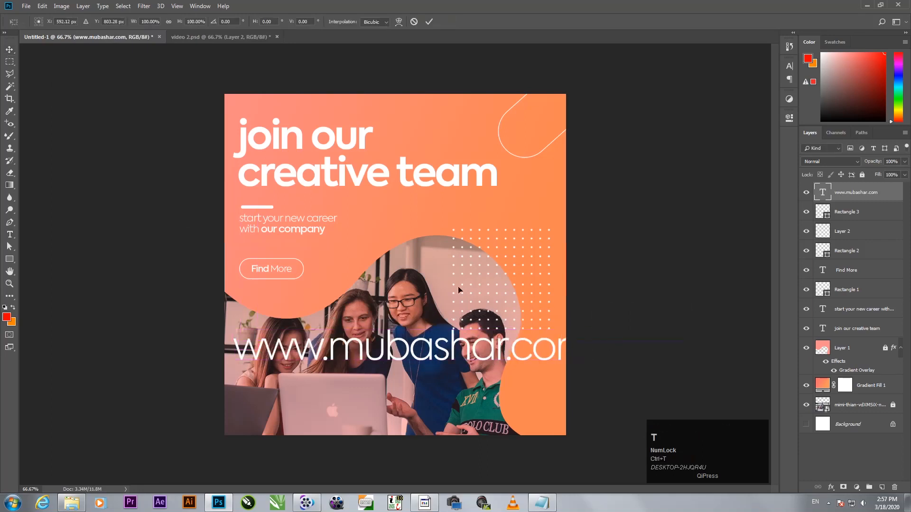
drag(590, 330, 555, 409)
key(Return)
key(ctrl+t)
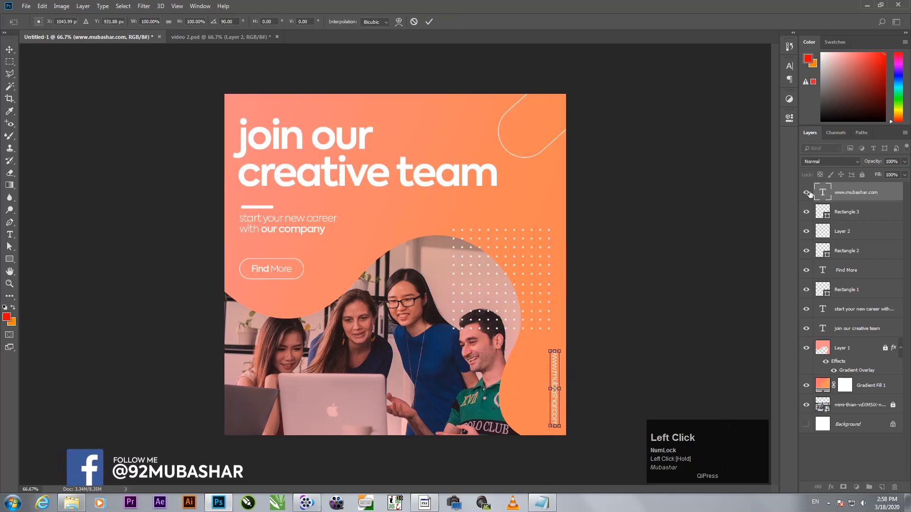
key(Return)
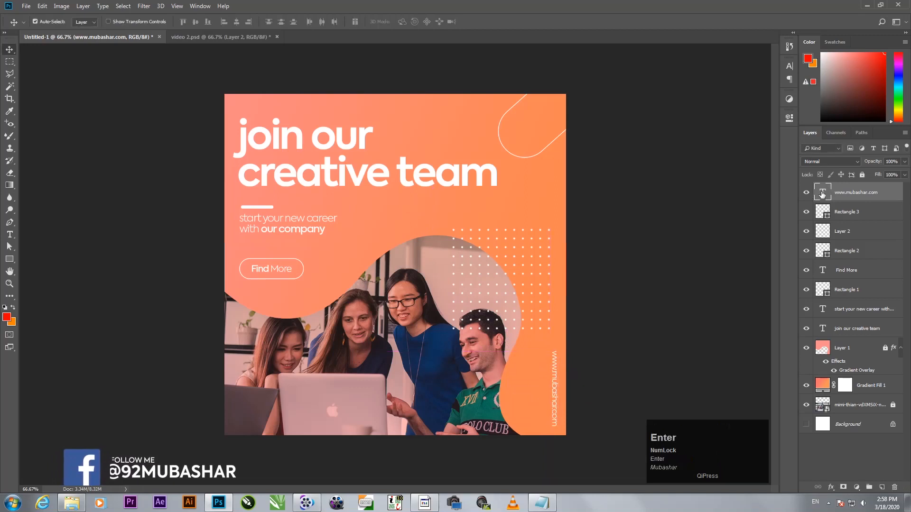
- Set the vertical website text to All Caps
double_click(822, 194)
click(789, 66)
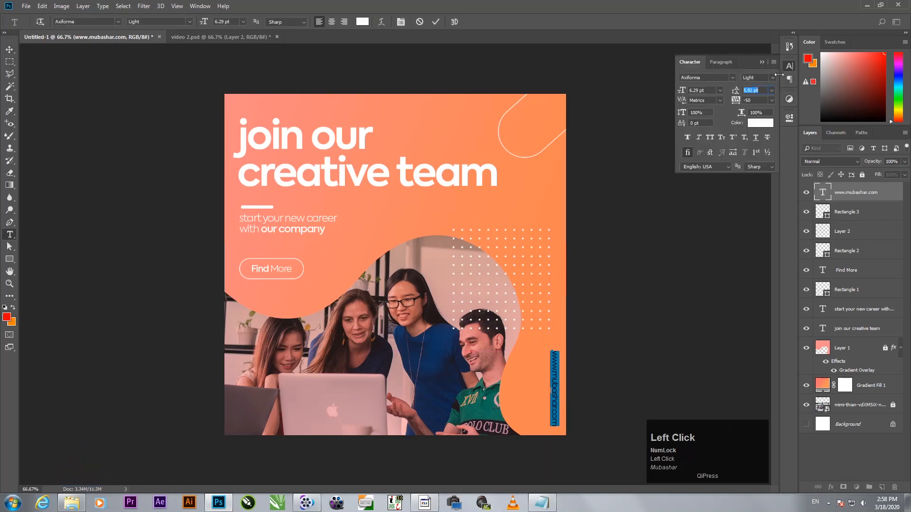
click(709, 137)
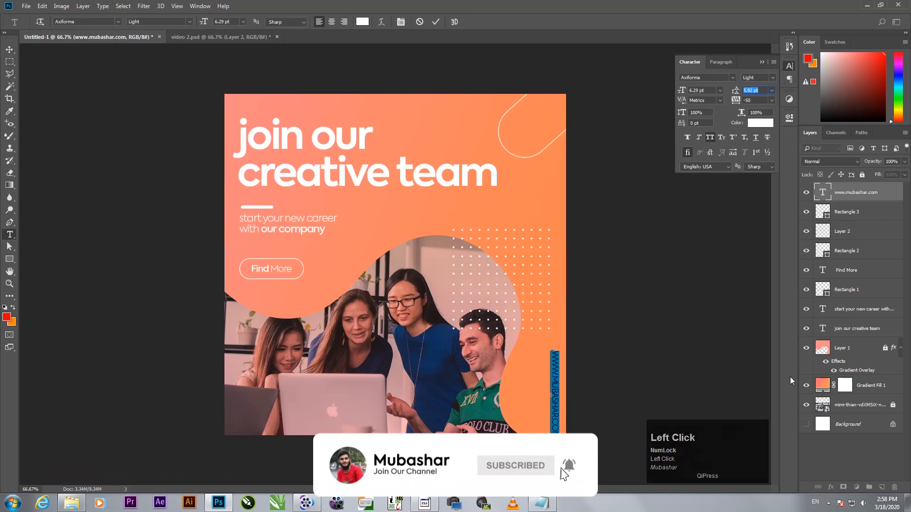
click(840, 454)
- Move the vertical website text slightly upward and scale it down a little along the poster's right edge
drag(554, 398, 555, 388)
key(ctrl+t)
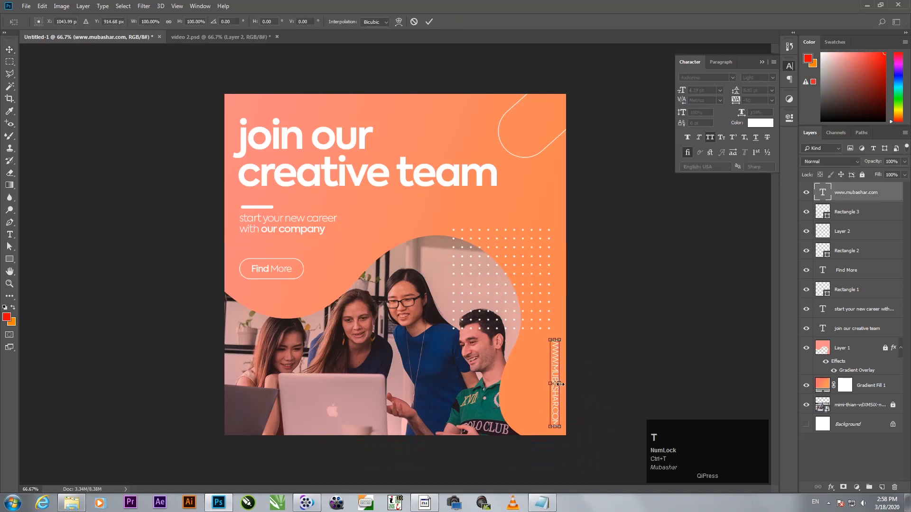
drag(559, 338, 554, 378)
key(Return)
click(763, 63)
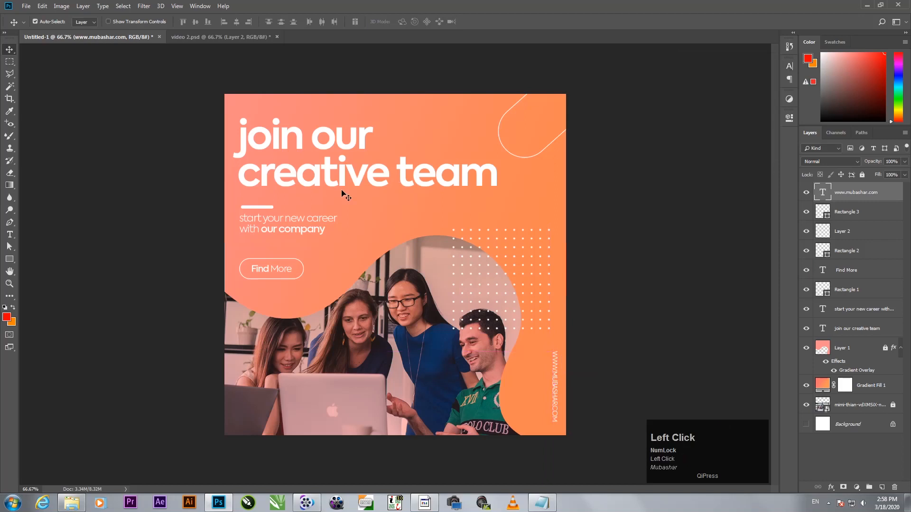
- Start a Save for Web (Legacy) export of the poster and fit the whole design in the preview
click(25, 6)
mouse_move(47, 135)
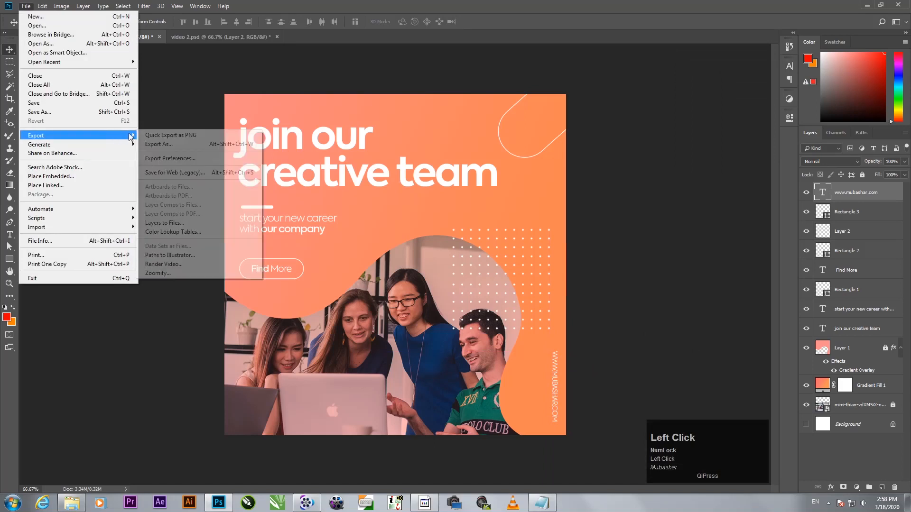
click(190, 172)
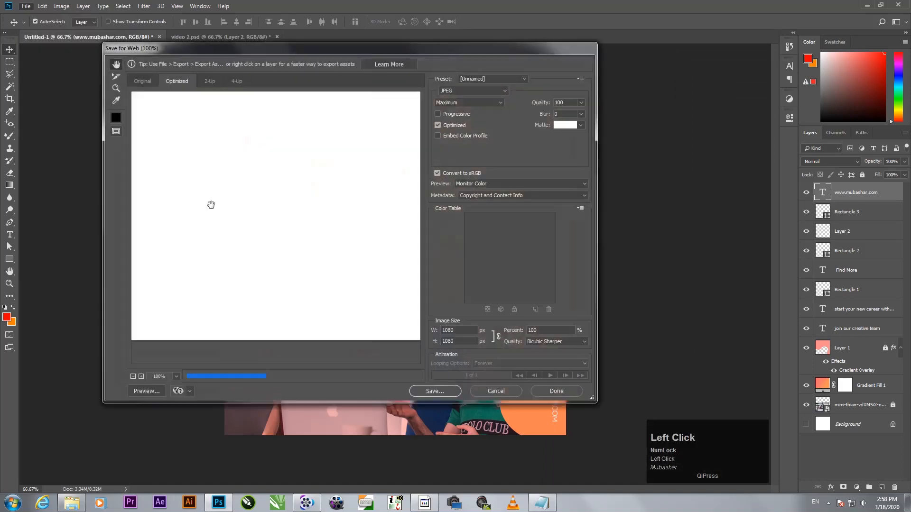
drag(304, 268, 202, 166)
drag(285, 227, 237, 171)
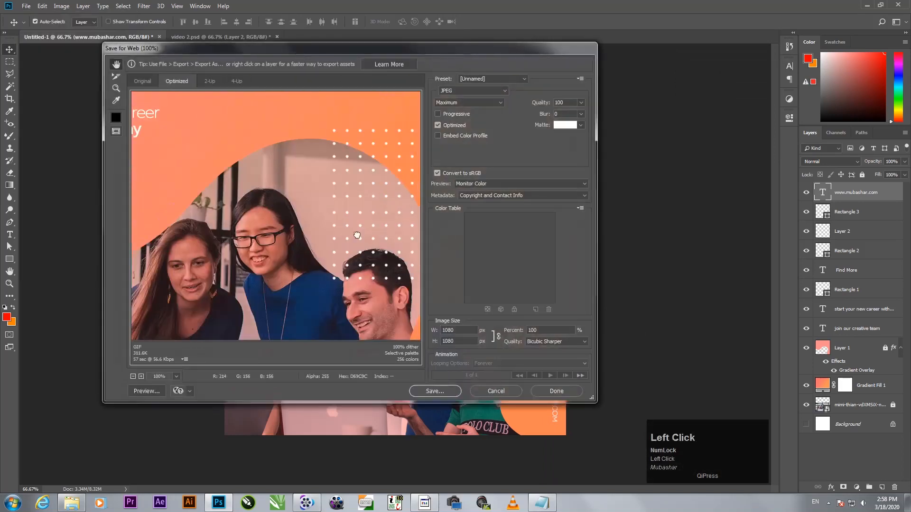
drag(341, 230, 248, 173)
right_click(248, 173)
click(283, 256)
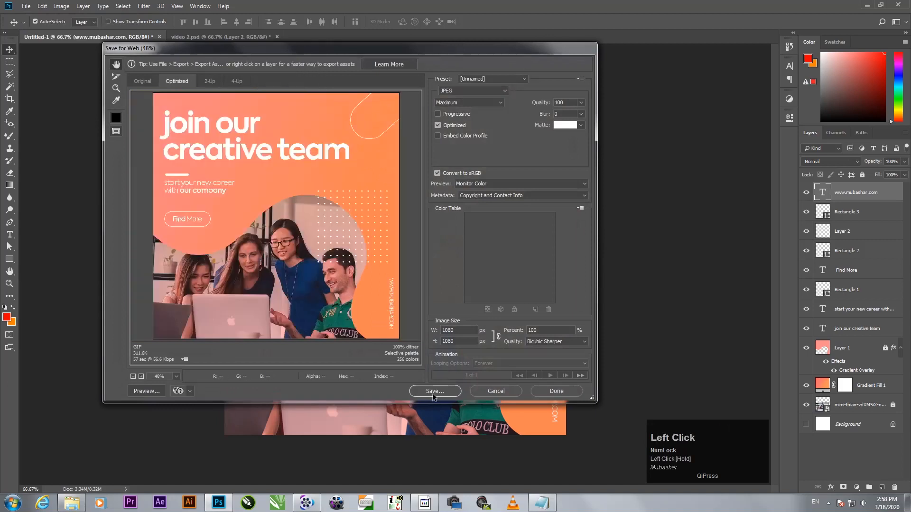
- Save the exported image to the Desktop, naming the file with the designer's first name followed by "-ads"
click(432, 392)
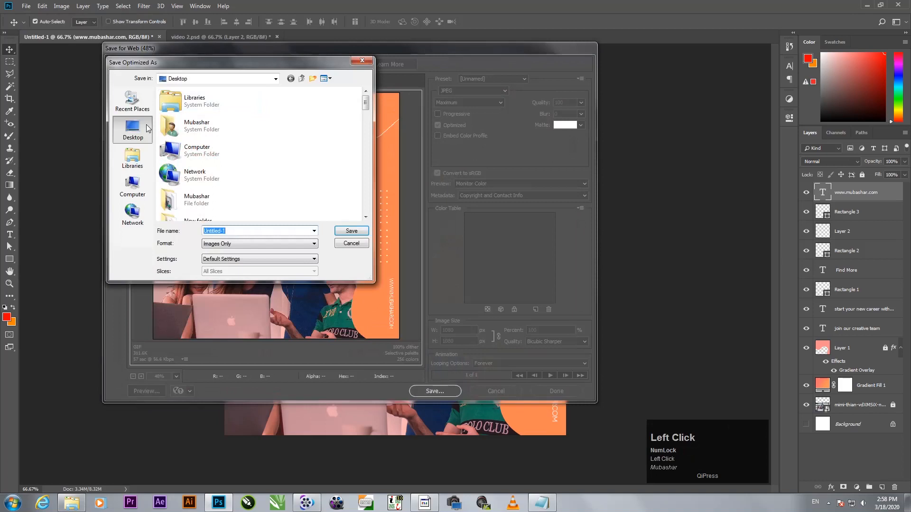
drag(240, 231, 189, 228)
key(ctrl+v)
text(M)
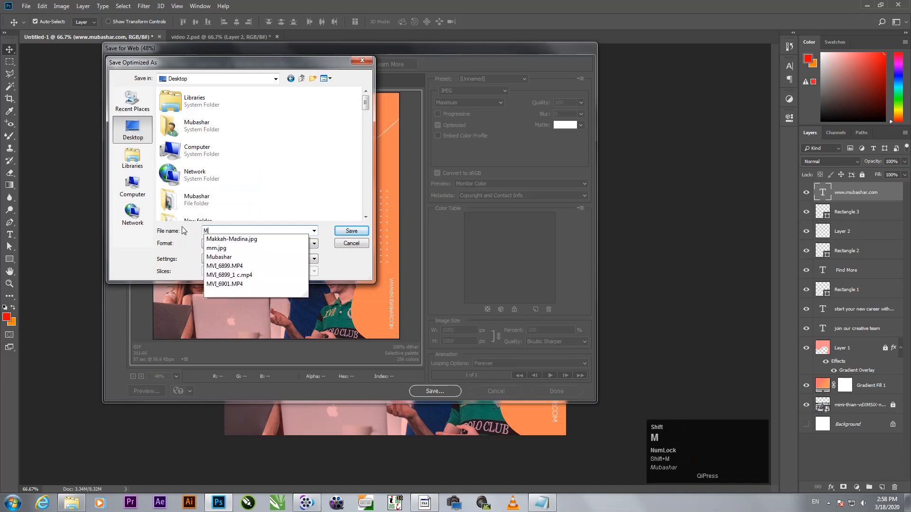
text(ubasha)
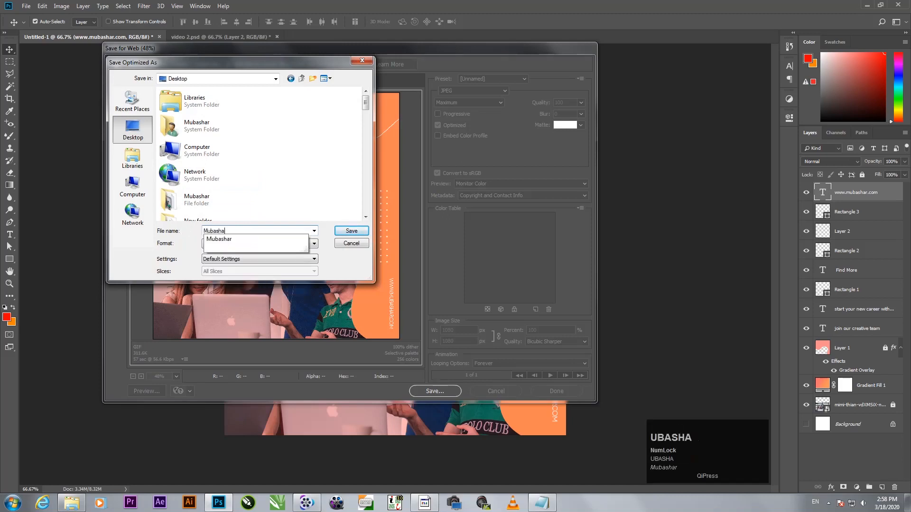
text(r a)
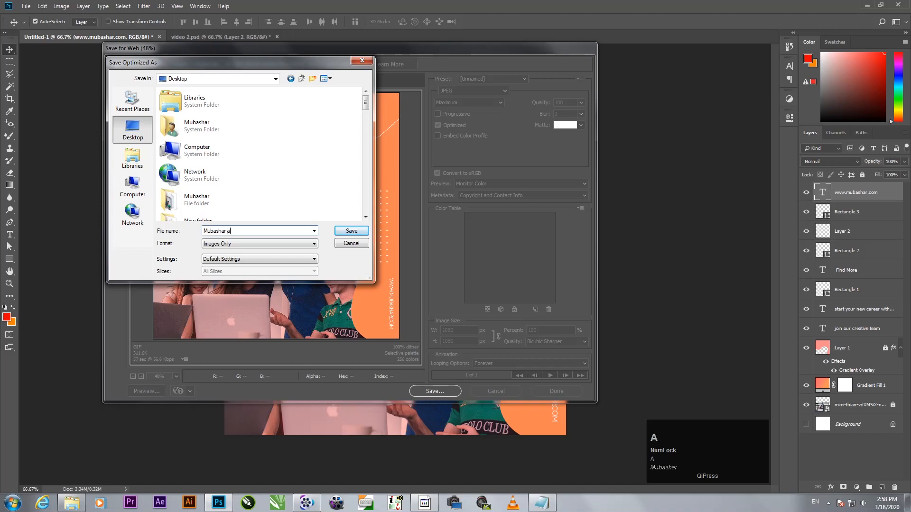
text(ds)
key(BackSpace)
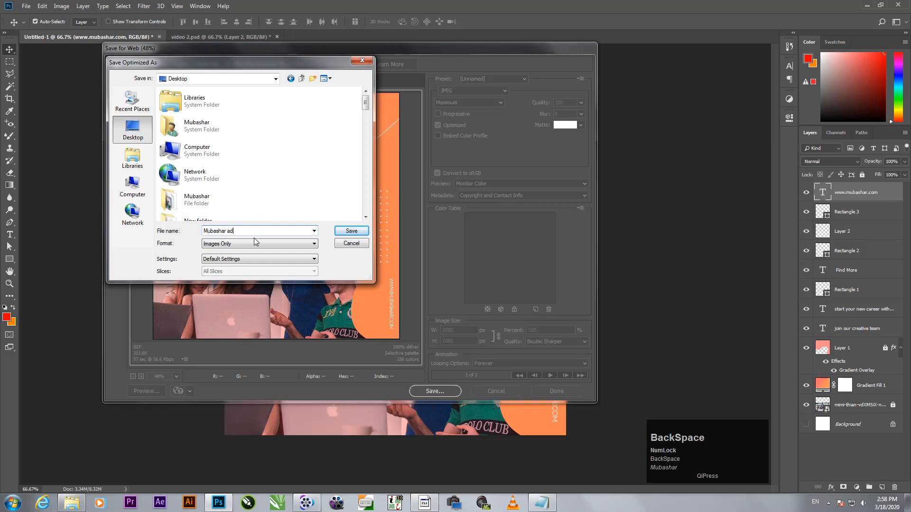
text(ds)
key(BackSpace)
key(Return)
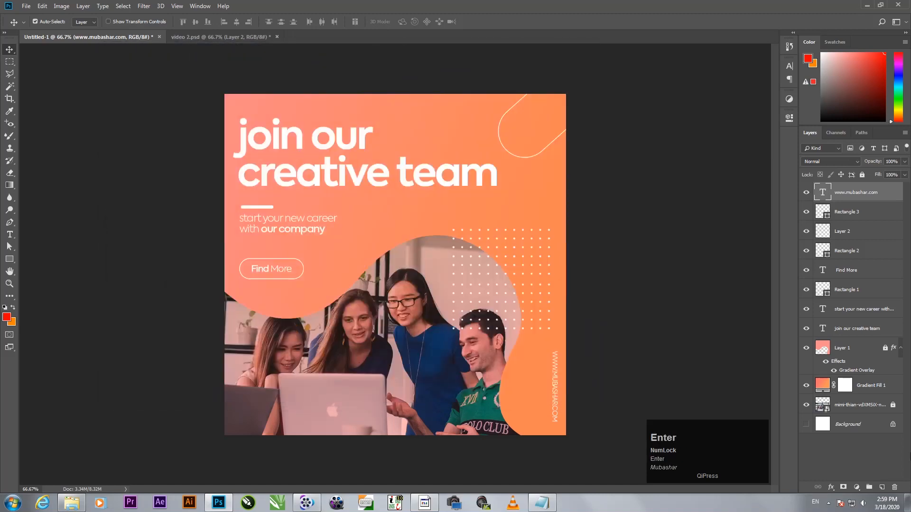
- Open the exported poster from the desktop in Windows Photo Viewer and inspect it at different zoom levels
click(907, 503)
double_click(306, 216)
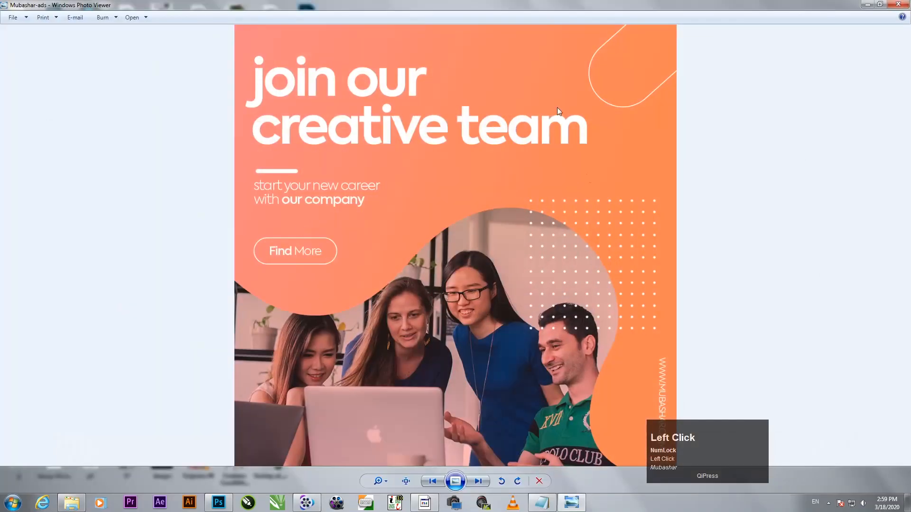
scroll(397, 212, up, 5)
drag(352, 185, 565, 368)
scroll(430, 211, down, 3)
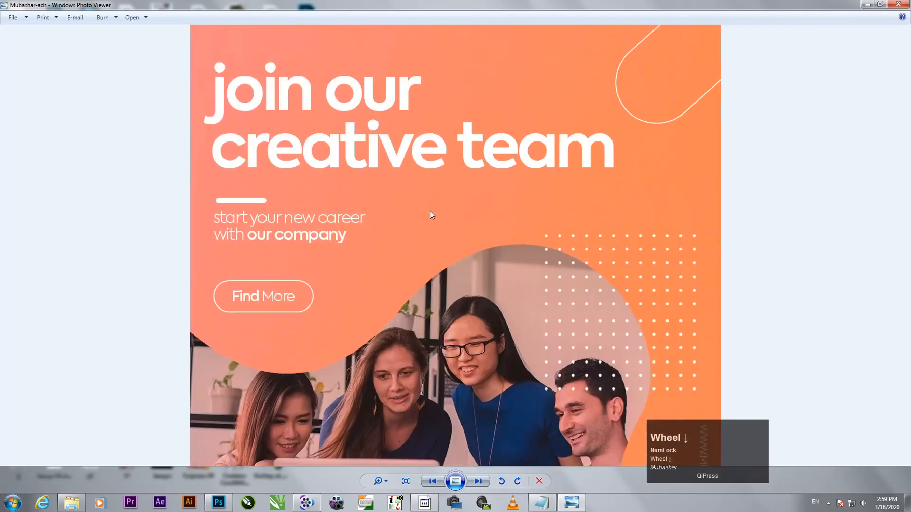
scroll(430, 210, down, 2)
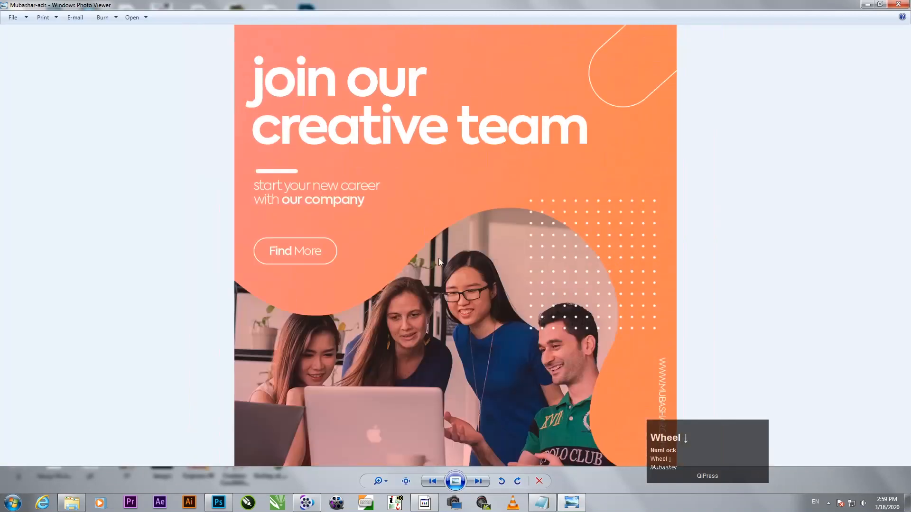